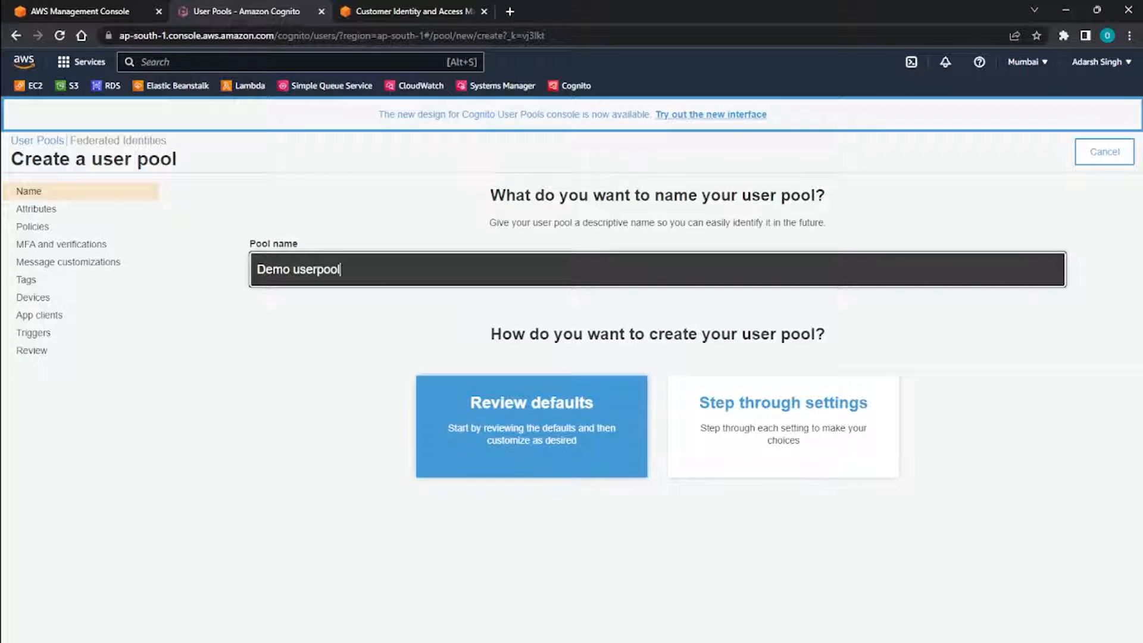
Choose to step through each setting for the new user pool "Demo userpool".
left_click(525, 352)
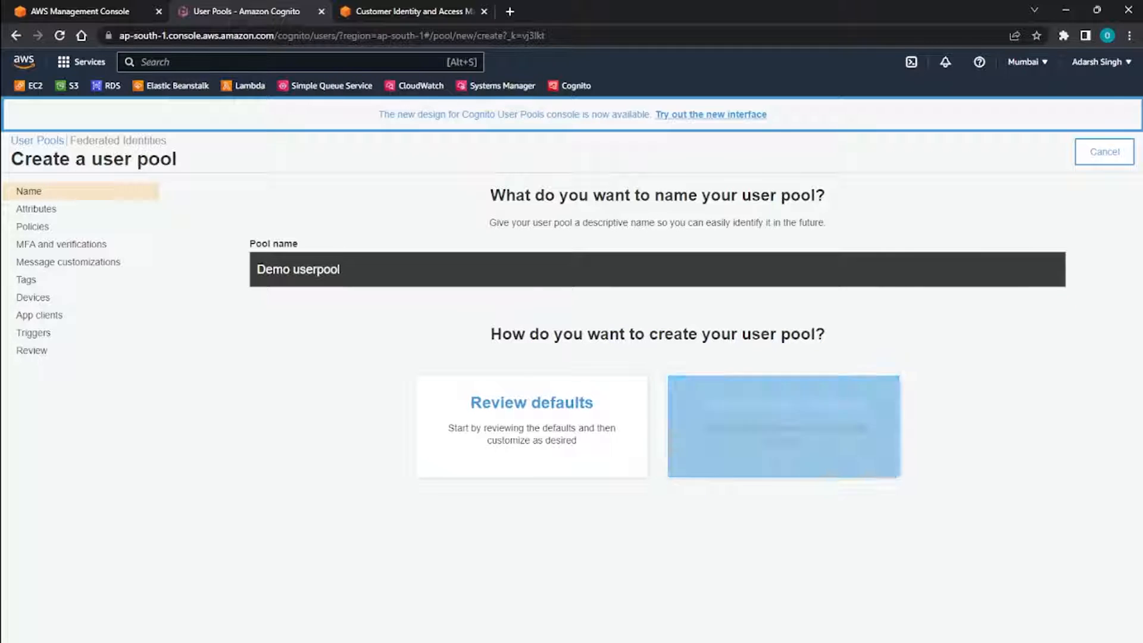
left_click_drag(539, 334, 826, 334)
left_click(829, 335)
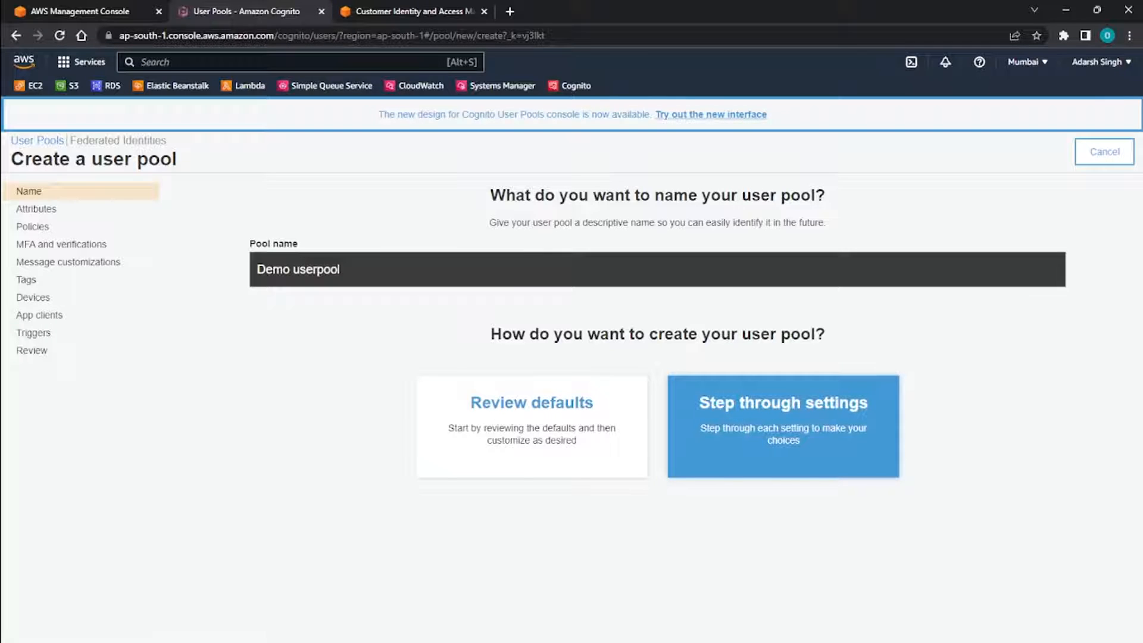
left_click(783, 426)
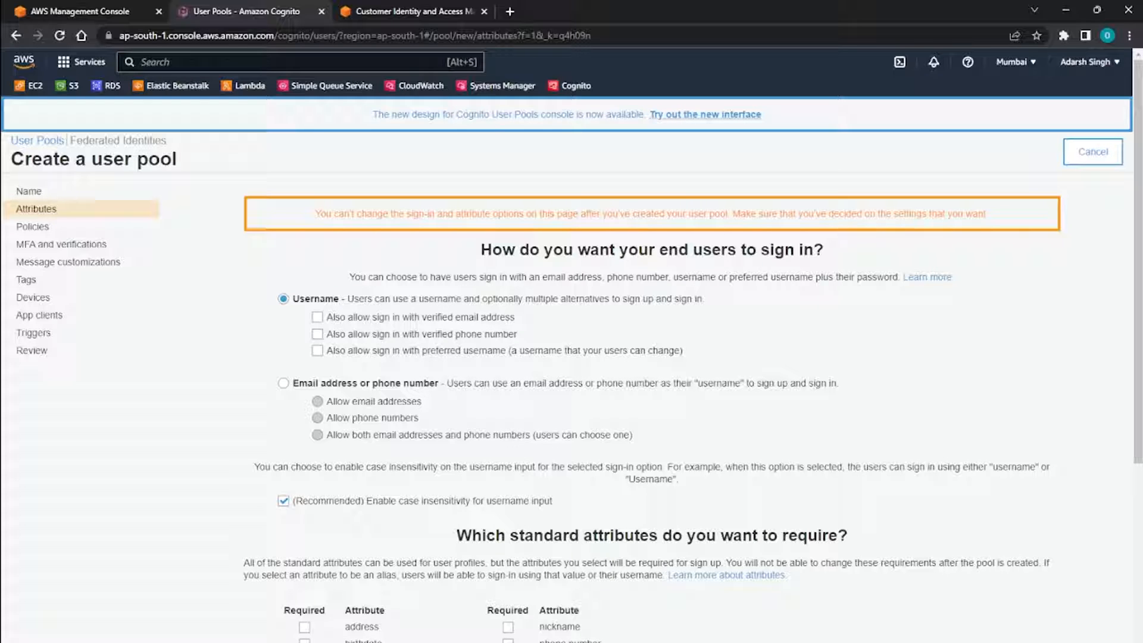
Set user sign-in to email address or phone number with email addresses allowed, and proceed to the policies settings.
left_click_drag(480, 249, 824, 250)
left_click(824, 250)
scroll(571, 369, "down", 5)
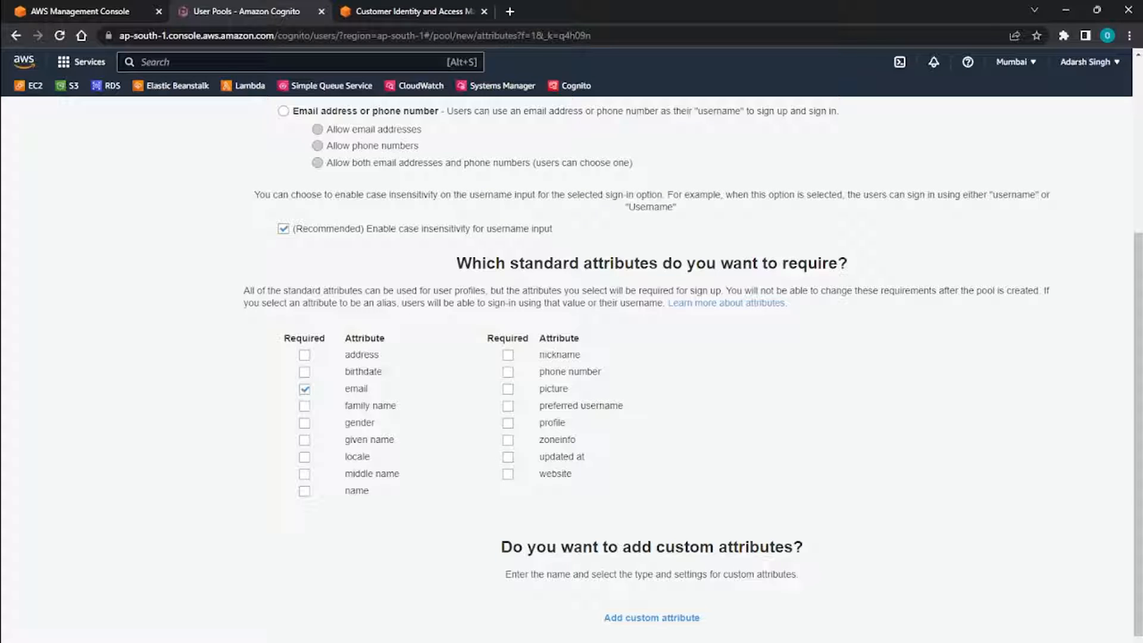
scroll(571, 369, "up", 5)
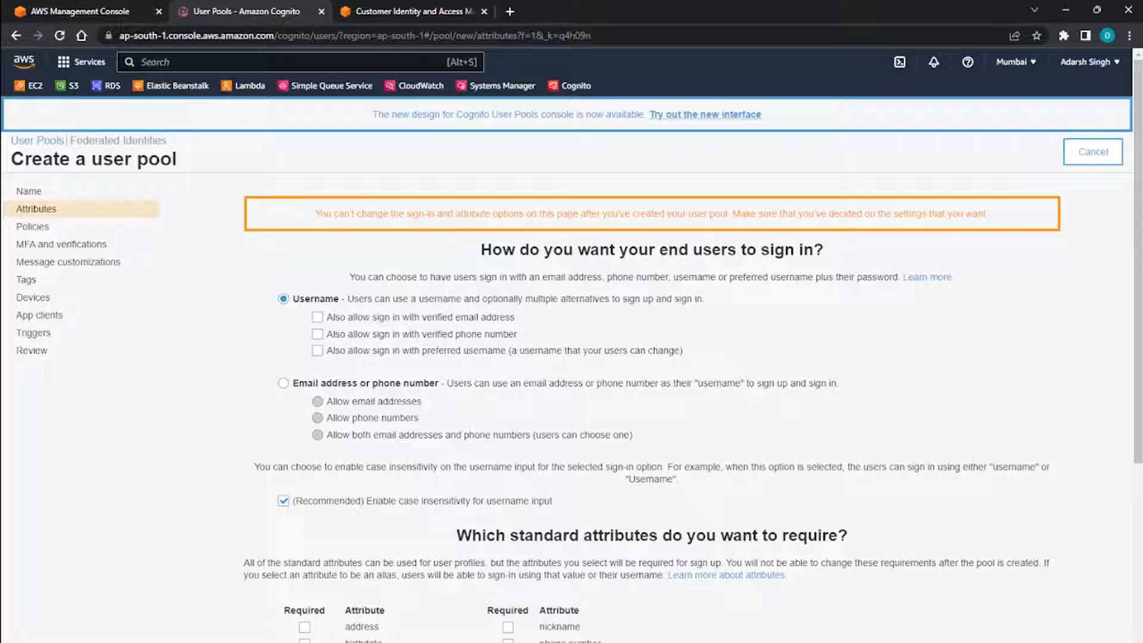
left_click(283, 384)
scroll(572, 369, "down", 5)
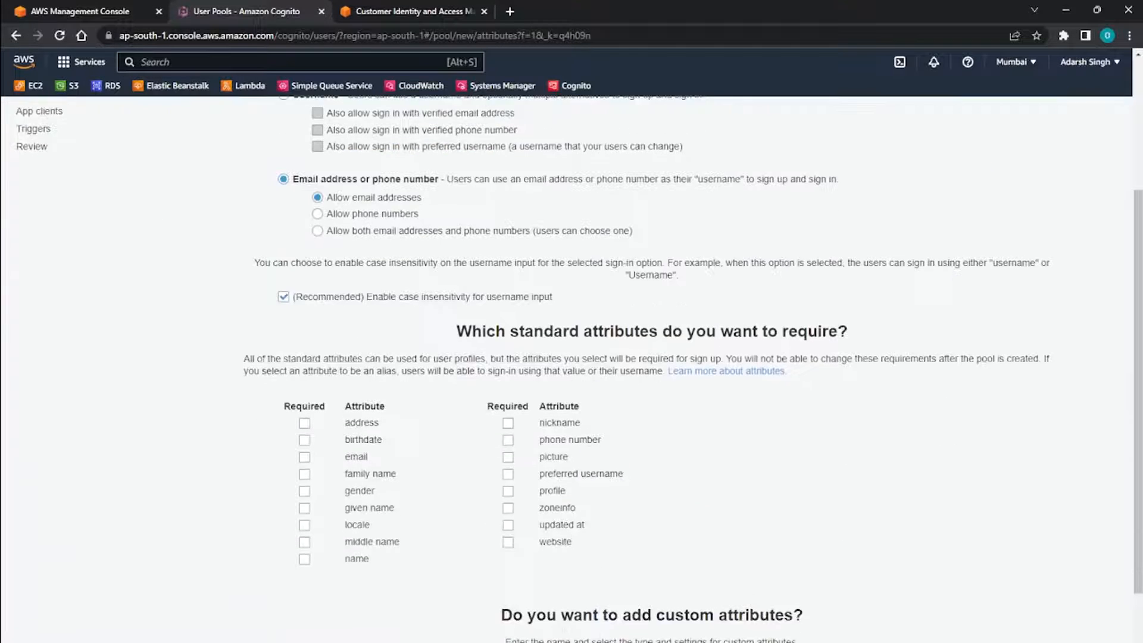
scroll(572, 369, "down", 1)
scroll(571, 369, "up", 4)
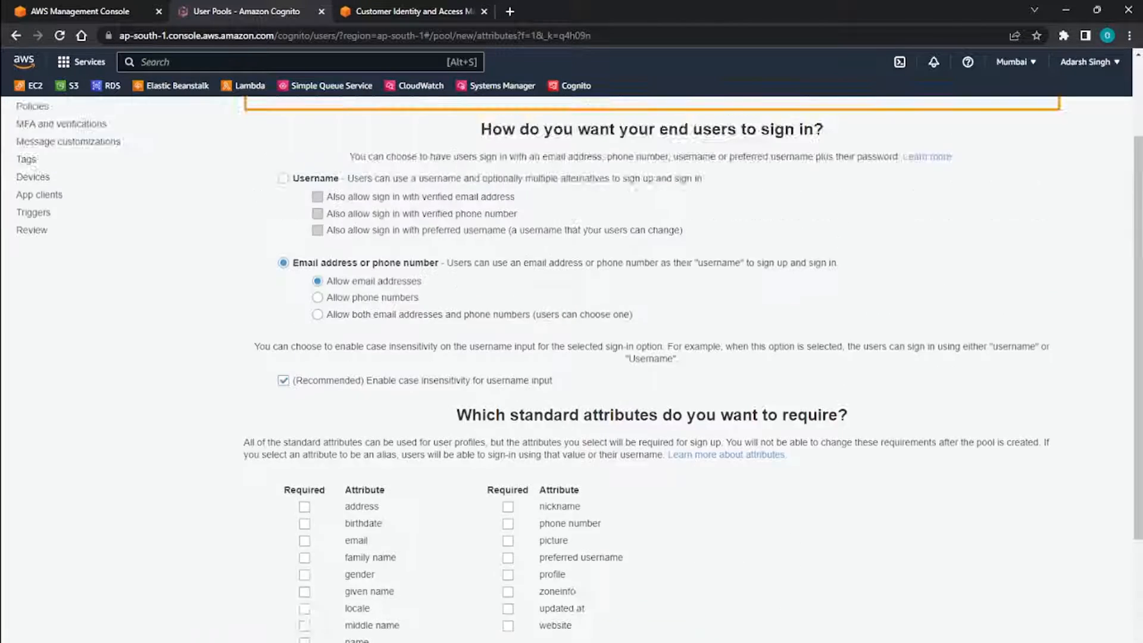
scroll(572, 369, "down", 4)
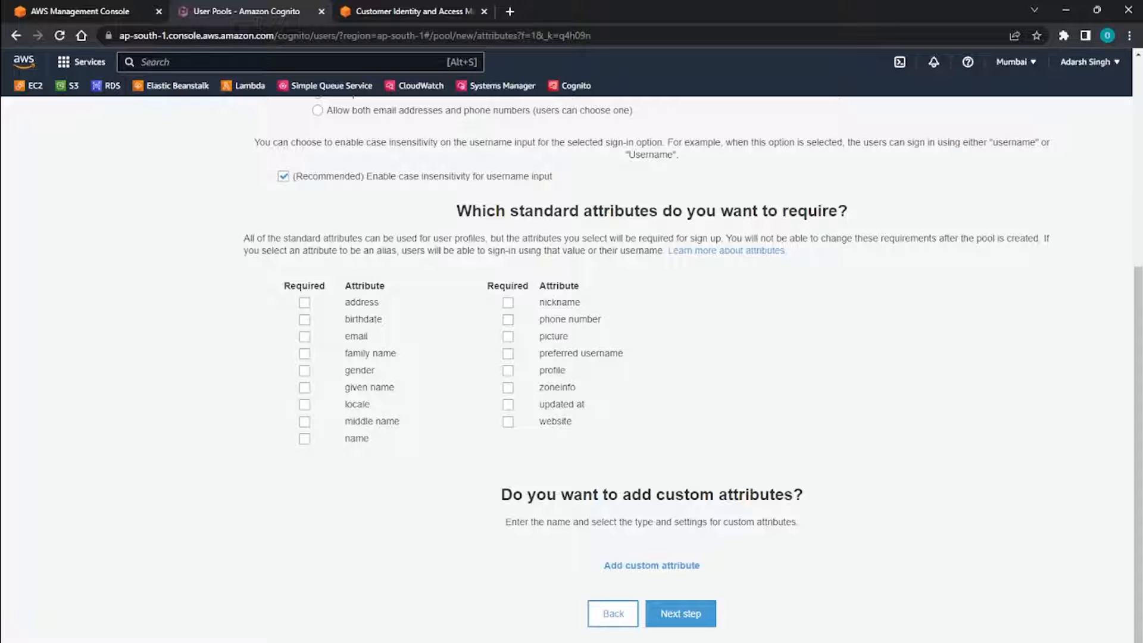
scroll(572, 369, "up", 5)
scroll(571, 369, "down", 5)
left_click(680, 614)
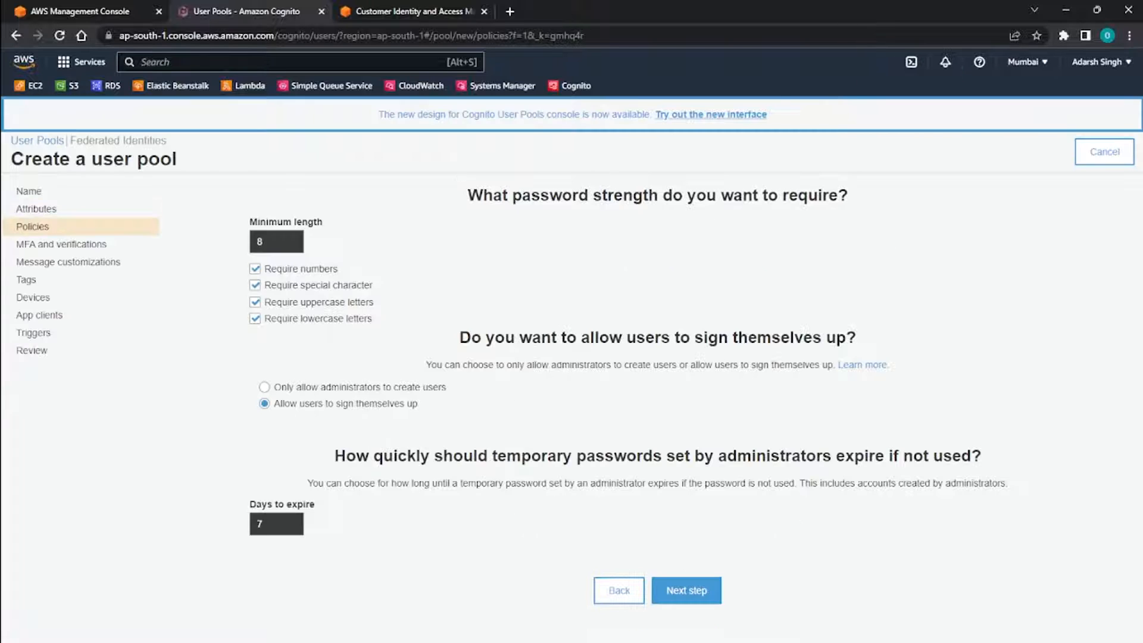
Accept the default password strength, self sign-up and temporary password expiry policies, and proceed to the MFA settings.
left_click_drag(480, 196, 716, 196)
left_click(823, 198)
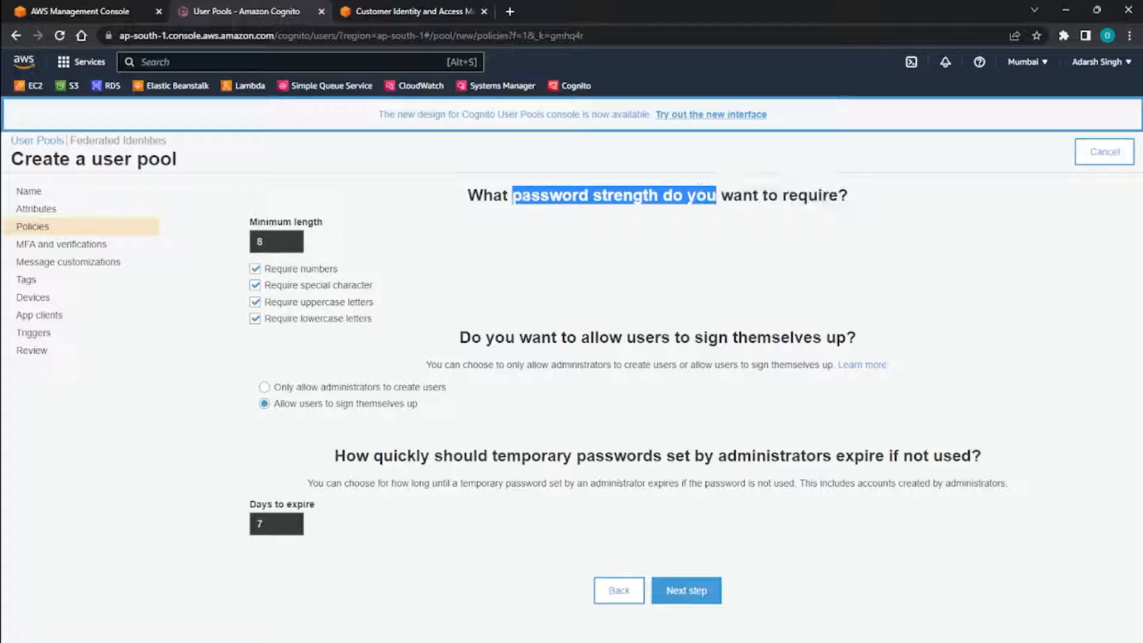
left_click(516, 201)
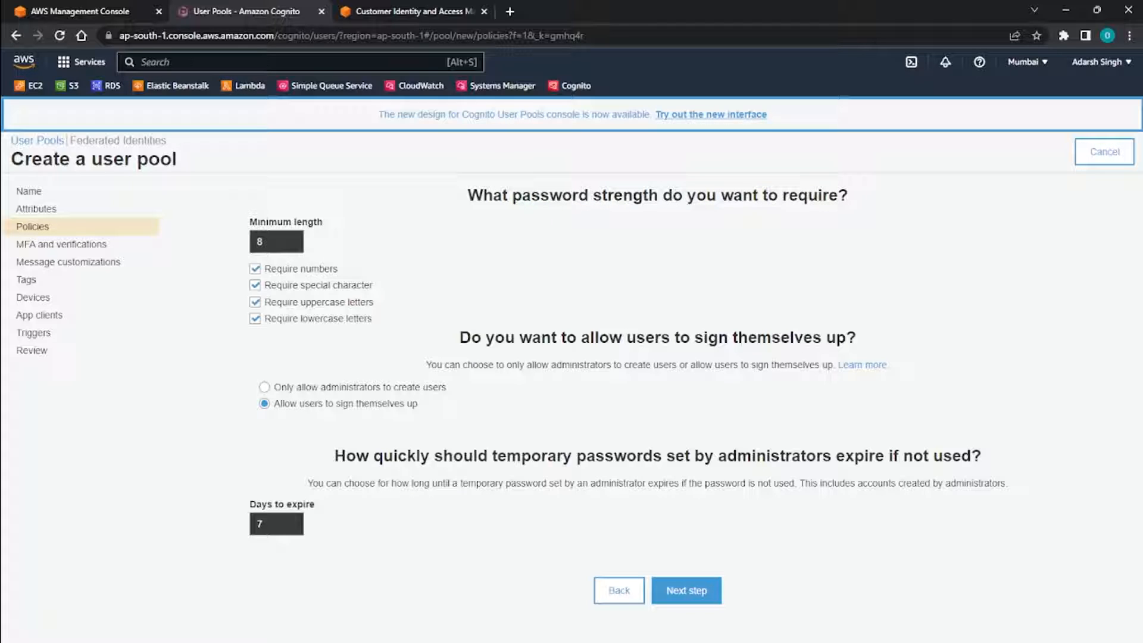
triple_click(512, 198)
left_click(506, 196)
left_click(686, 590)
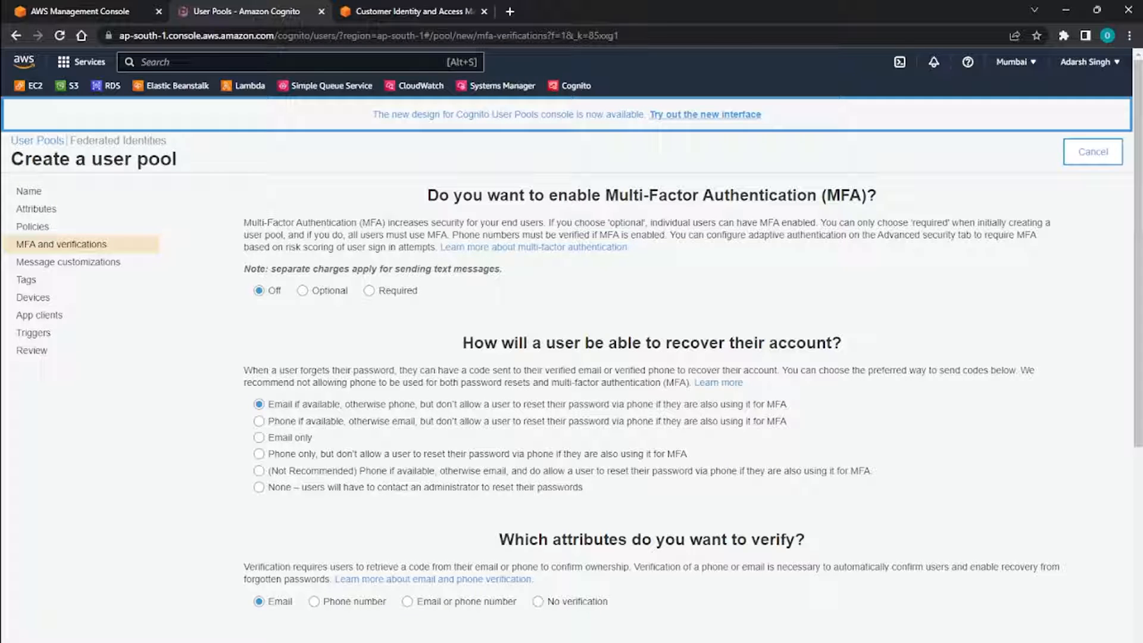
Accept the default MFA, account recovery and email verification settings without creating an SMS role, and proceed to message customizations.
scroll(571, 351, "down", 6)
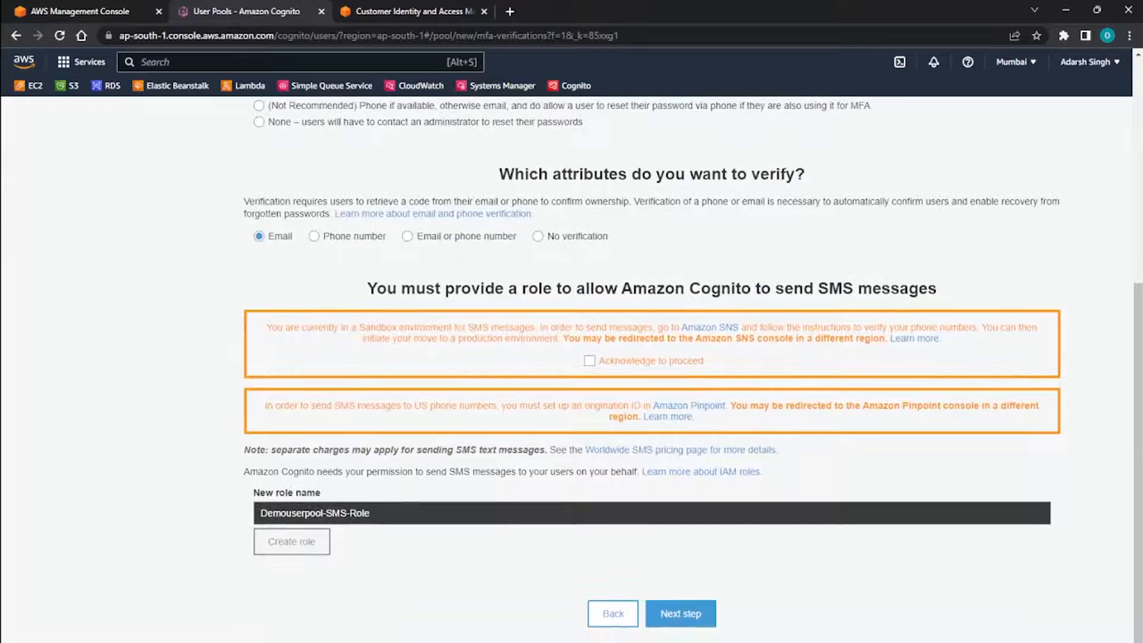
scroll(571, 351, "up", 6)
scroll(572, 352, "down", 6)
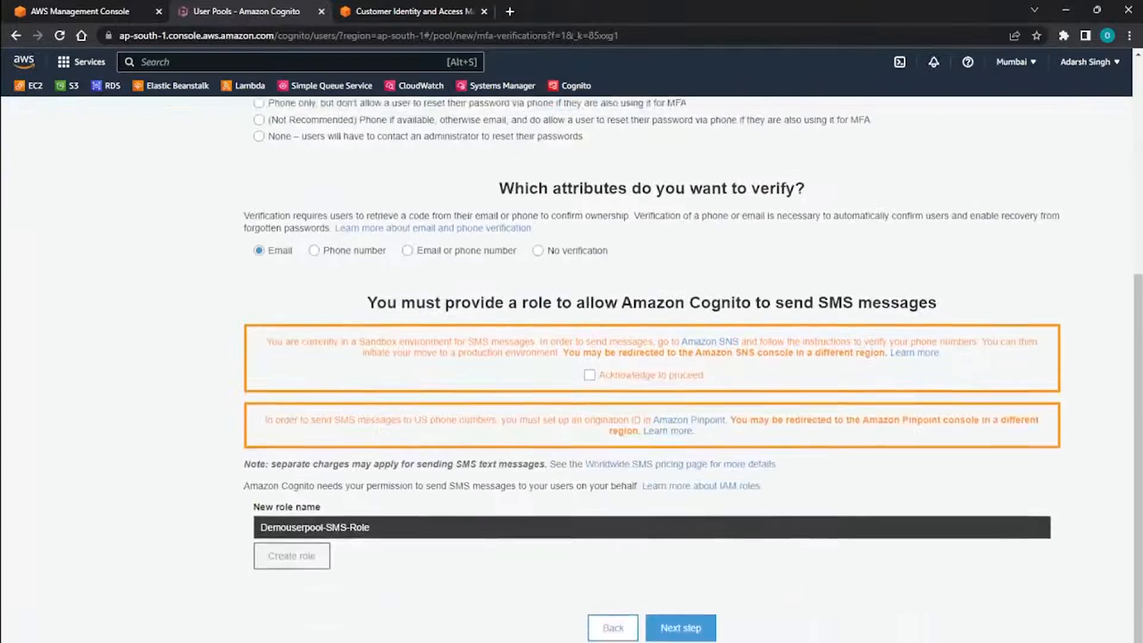
left_click(680, 614)
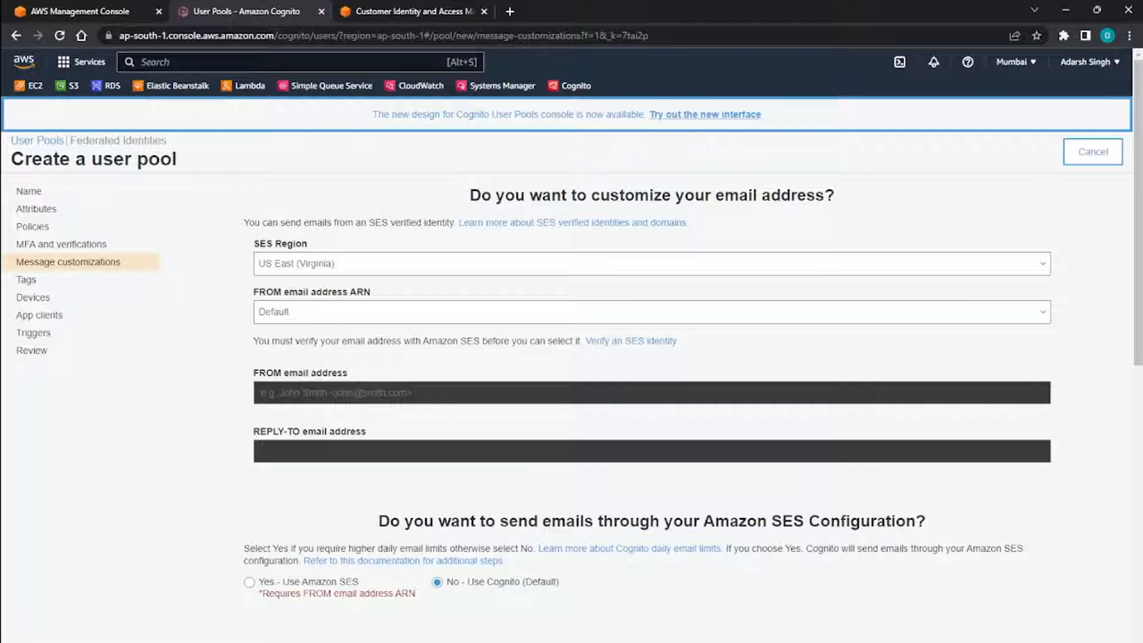
Review the email delivery, verification and invitation message settings, keep their defaults, and proceed to the tags settings.
scroll(651, 369, "down", 5)
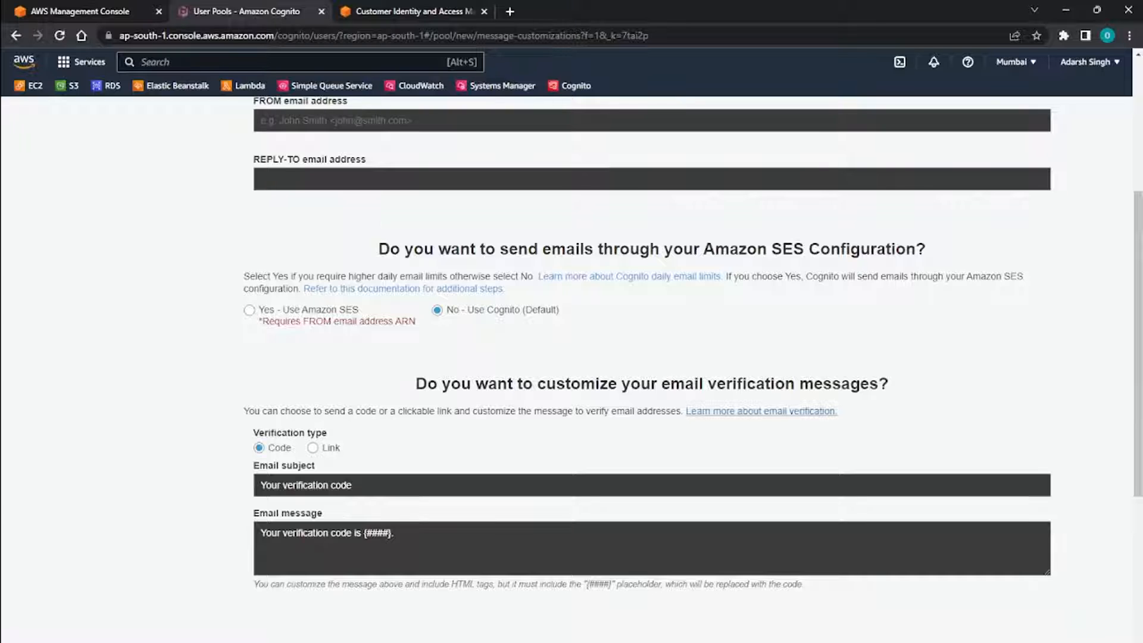
scroll(652, 369, "down", 2)
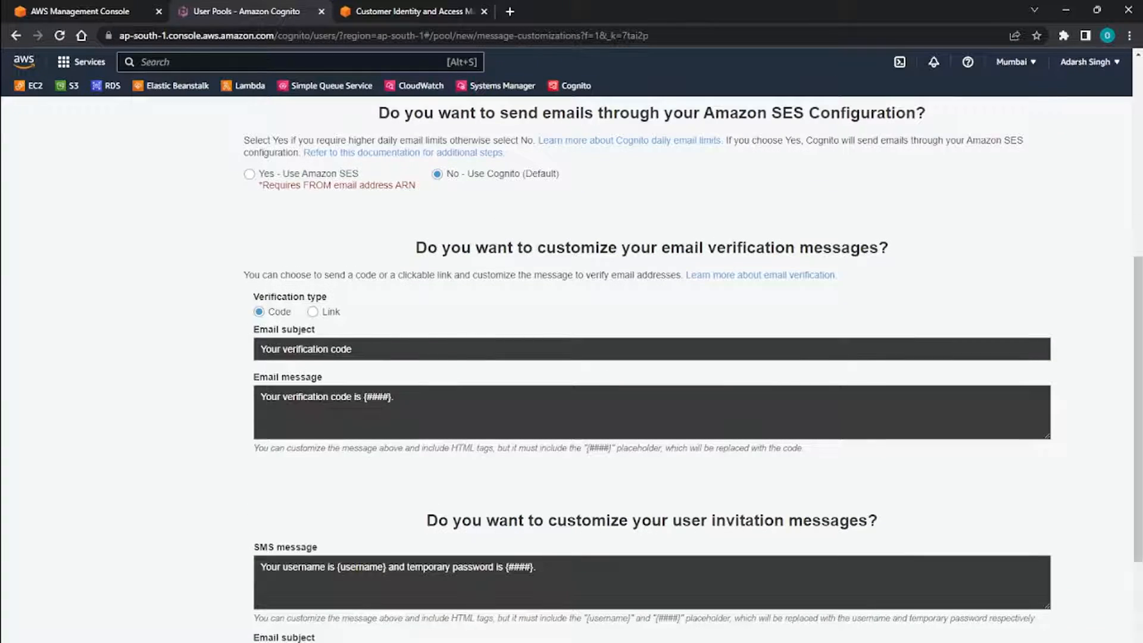
scroll(651, 369, "up", 3)
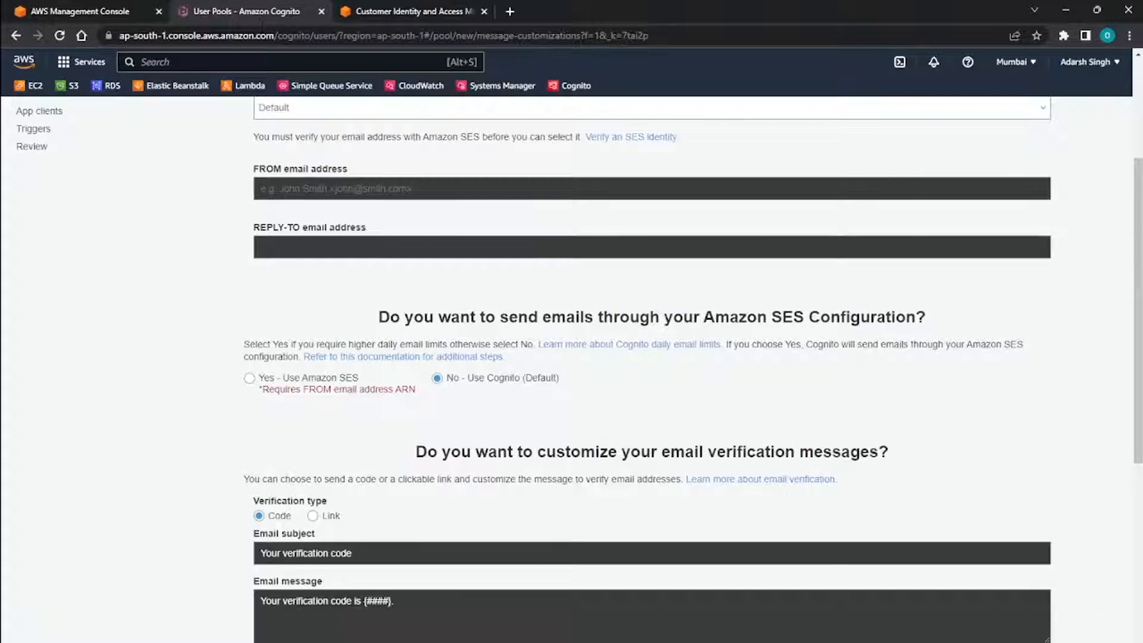
scroll(652, 369, "down", 2)
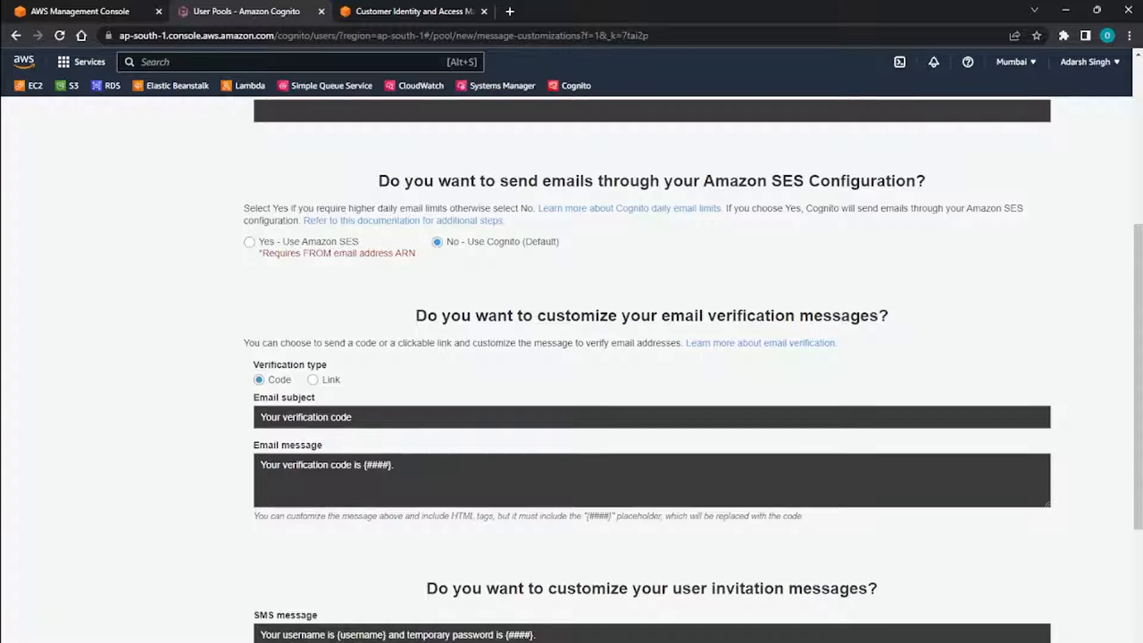
left_click(398, 465)
key("shift+Tab")
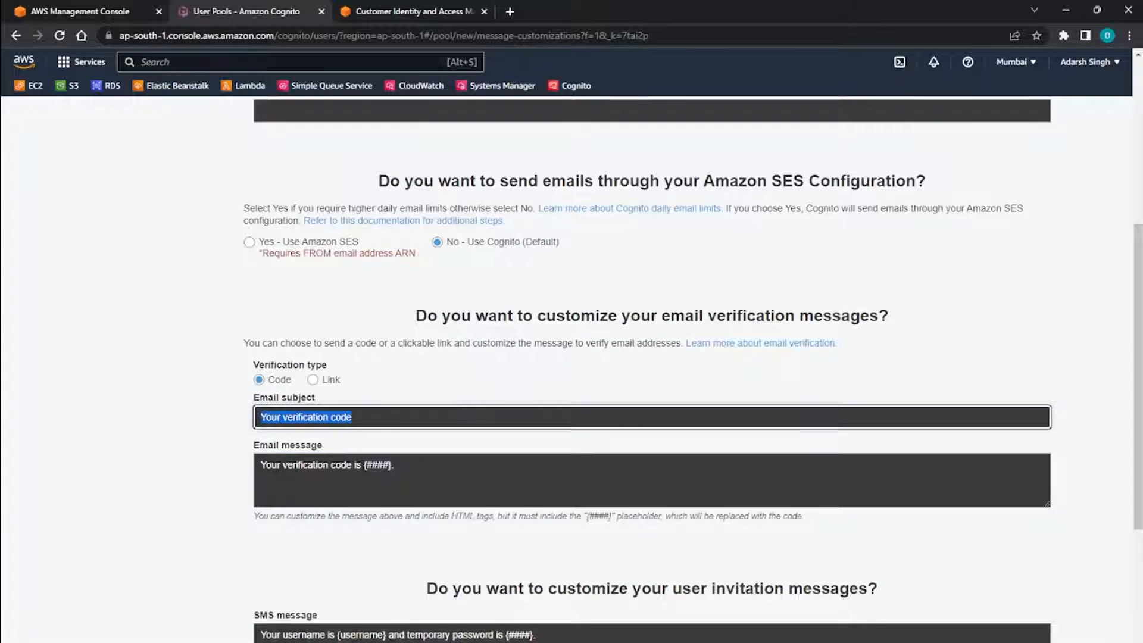
key("Tab")
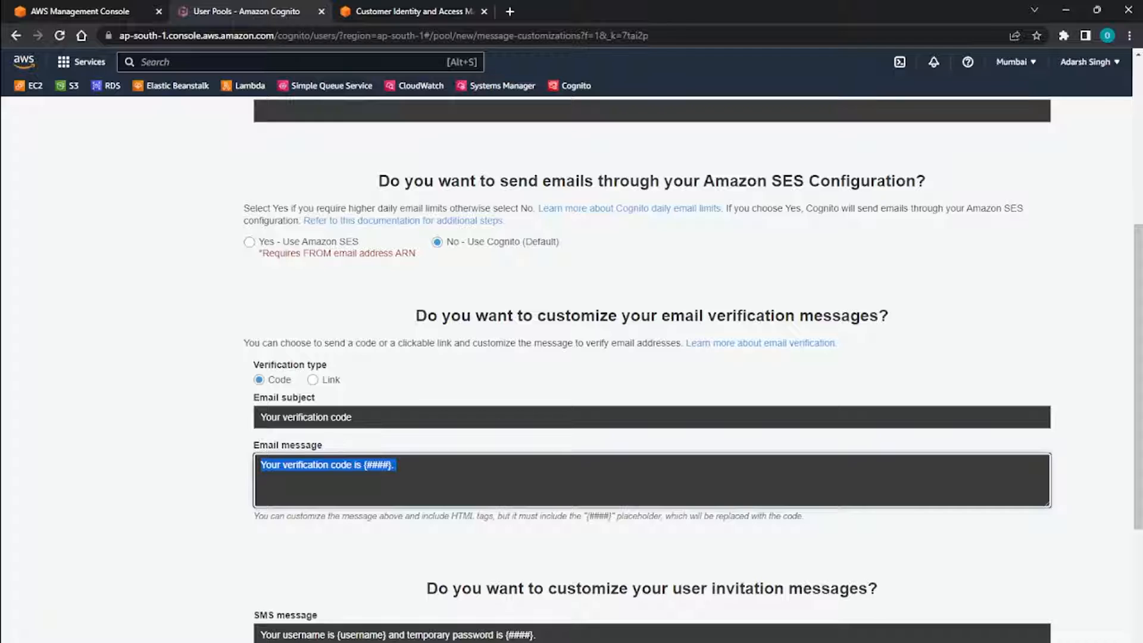
scroll(652, 369, "down", 4)
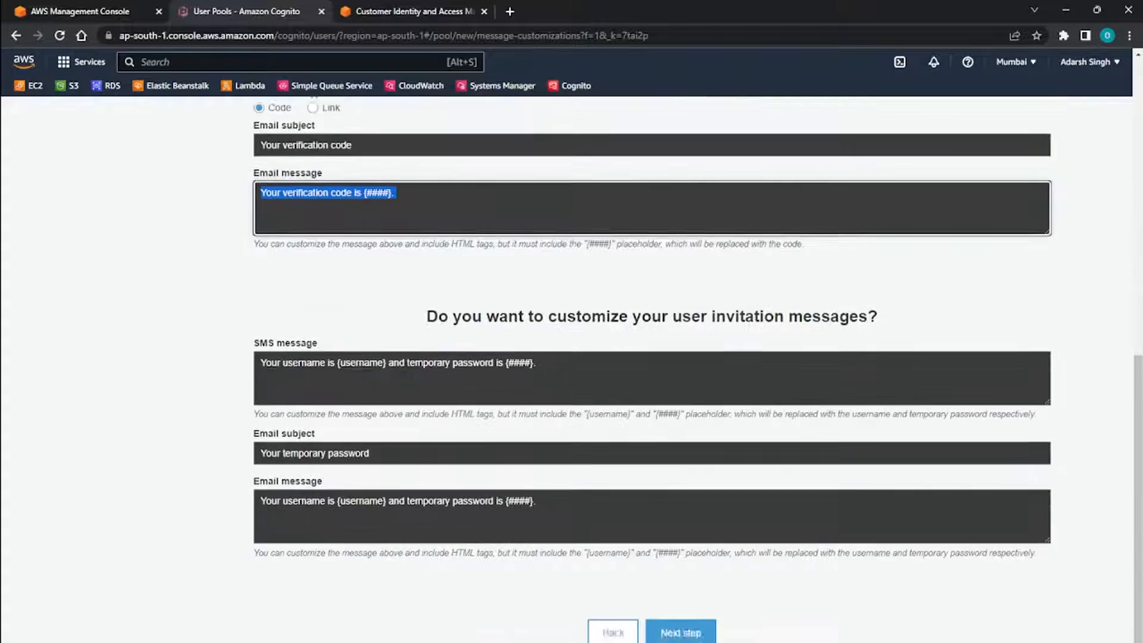
scroll(652, 369, "up", 8)
scroll(651, 369, "down", 6)
scroll(652, 369, "down", 3)
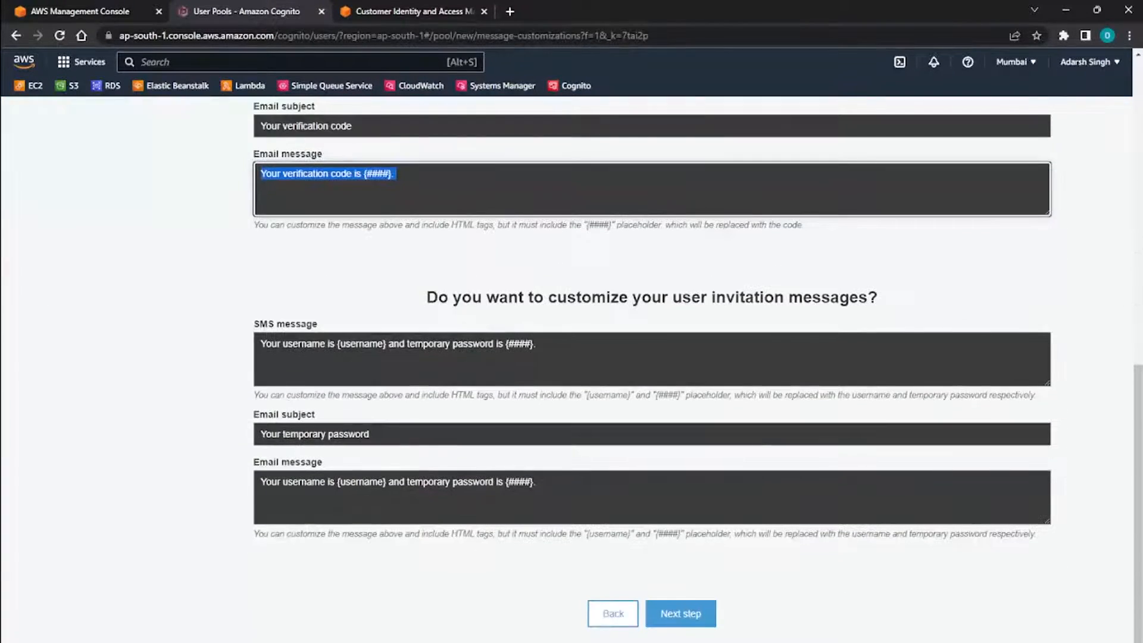
left_click(539, 344)
left_click(680, 613)
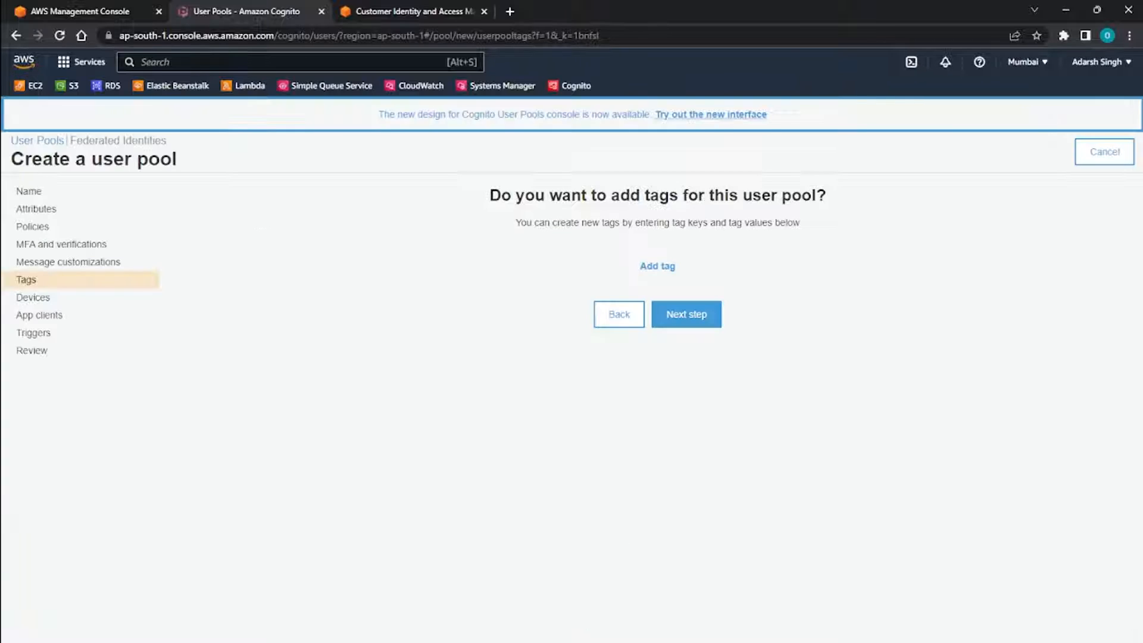
Skip adding tags and keep device remembering set to No, proceeding to the app clients settings.
left_click_drag(545, 196, 794, 197)
left_click(794, 200)
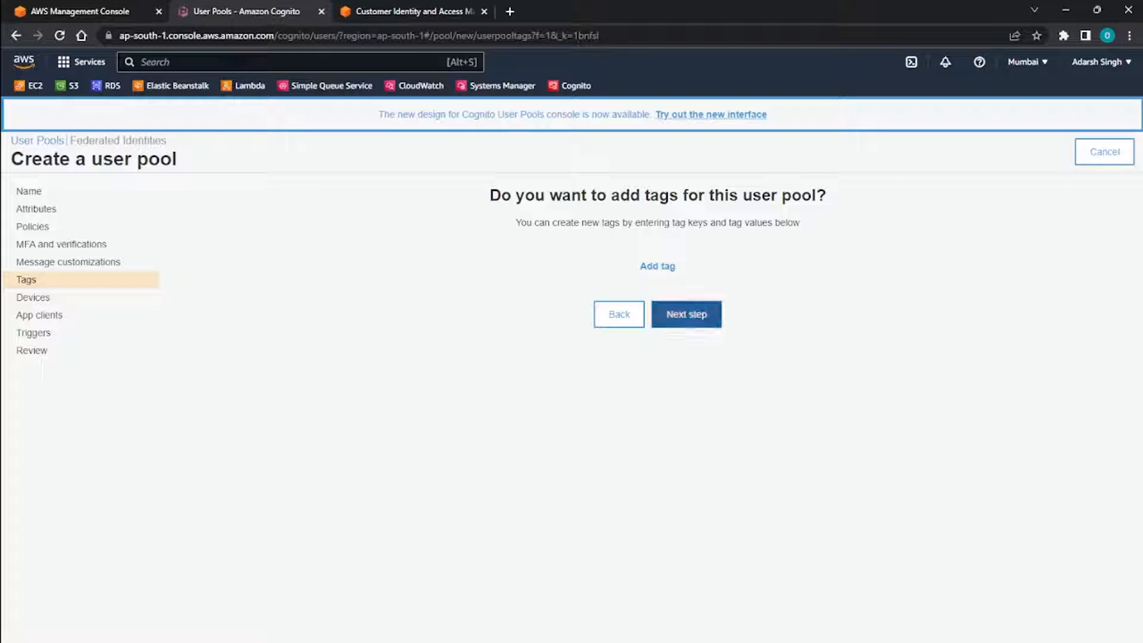
left_click(686, 313)
left_click_drag(497, 196, 759, 196)
left_click(758, 197)
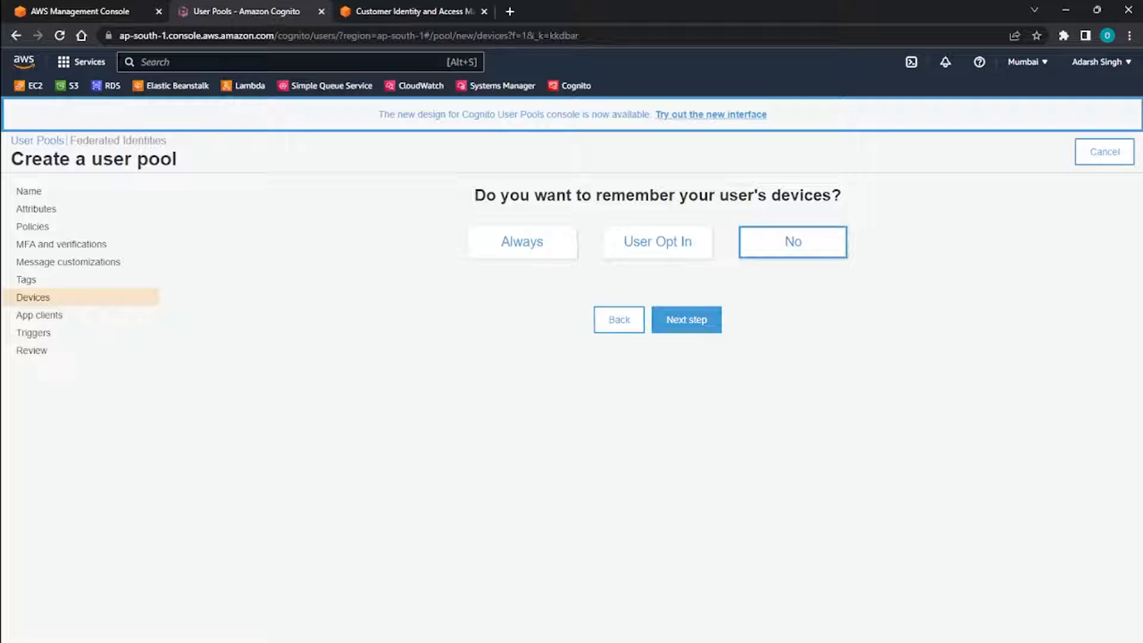
left_click(686, 320)
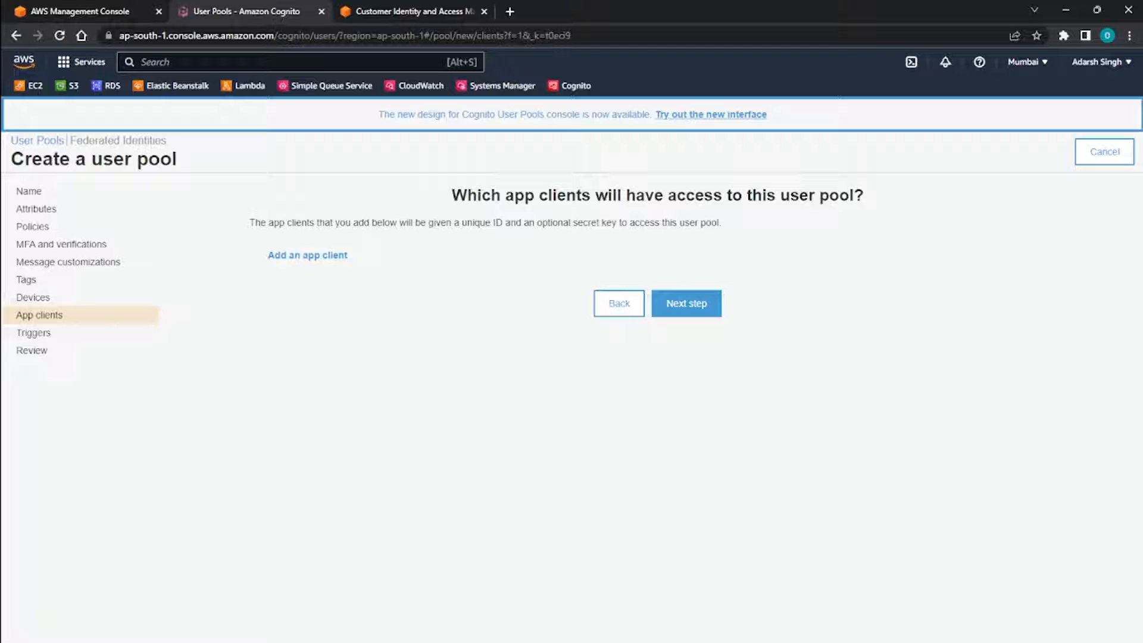
Continue without adding an app client or any Lambda triggers, up to the final review of the pool.
left_click_drag(476, 196, 539, 196)
left_click(538, 197)
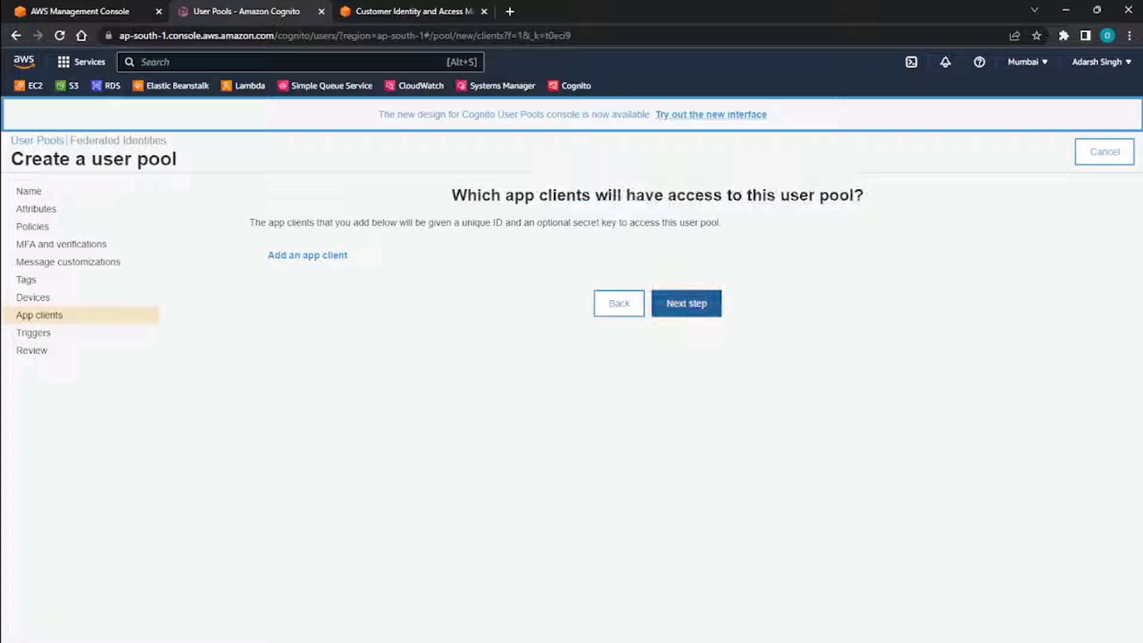
left_click(686, 303)
left_click_drag(461, 196, 777, 196)
left_click(776, 196)
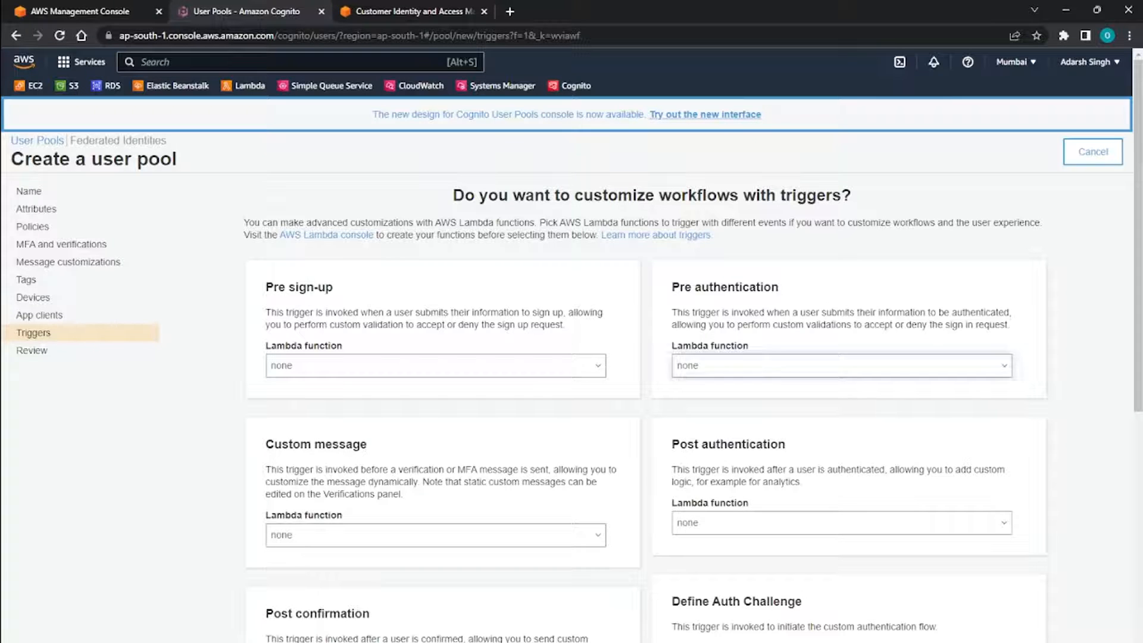
scroll(646, 369, "down", 5)
scroll(680, 536, "down", 3)
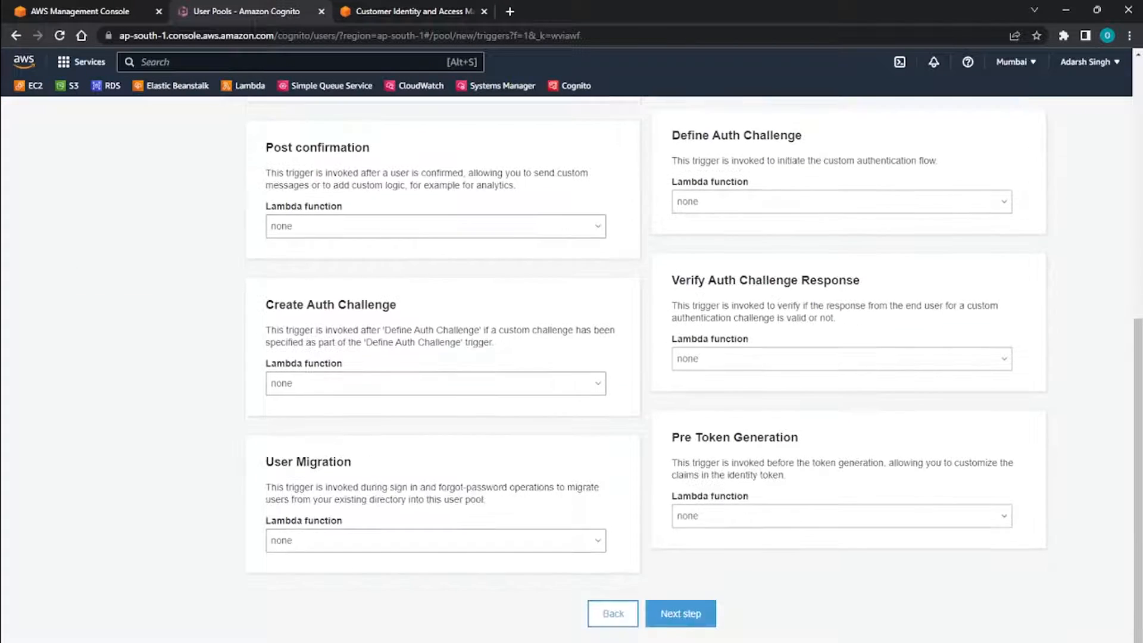
left_click(680, 614)
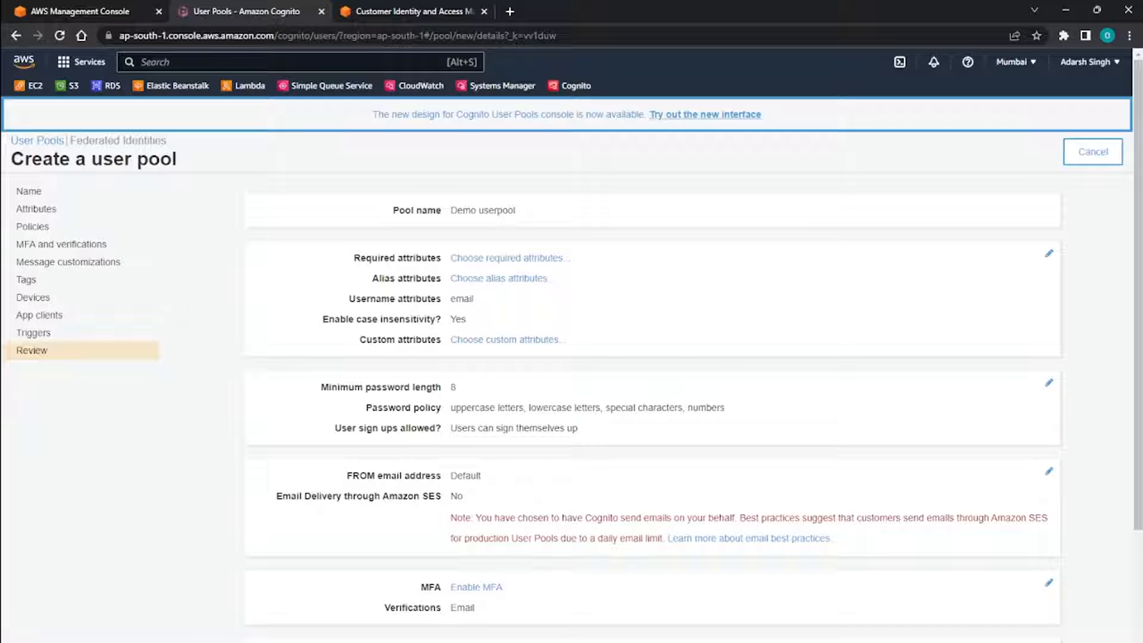
Review the summary of the pool's settings and create the user pool.
scroll(652, 369, "down", 3)
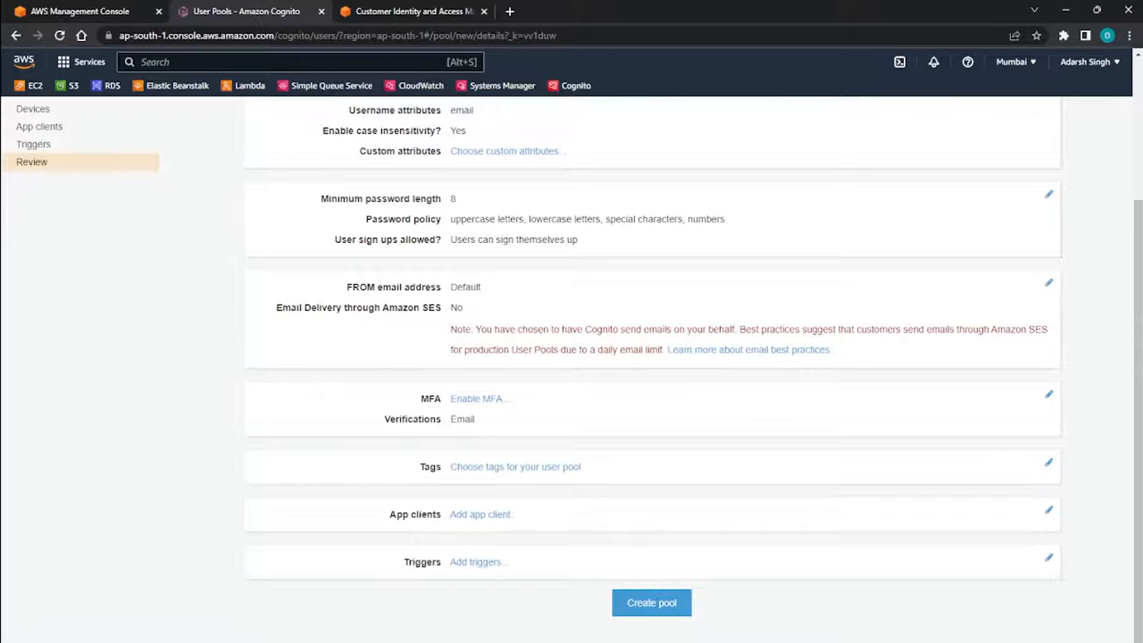
scroll(651, 369, "up", 3)
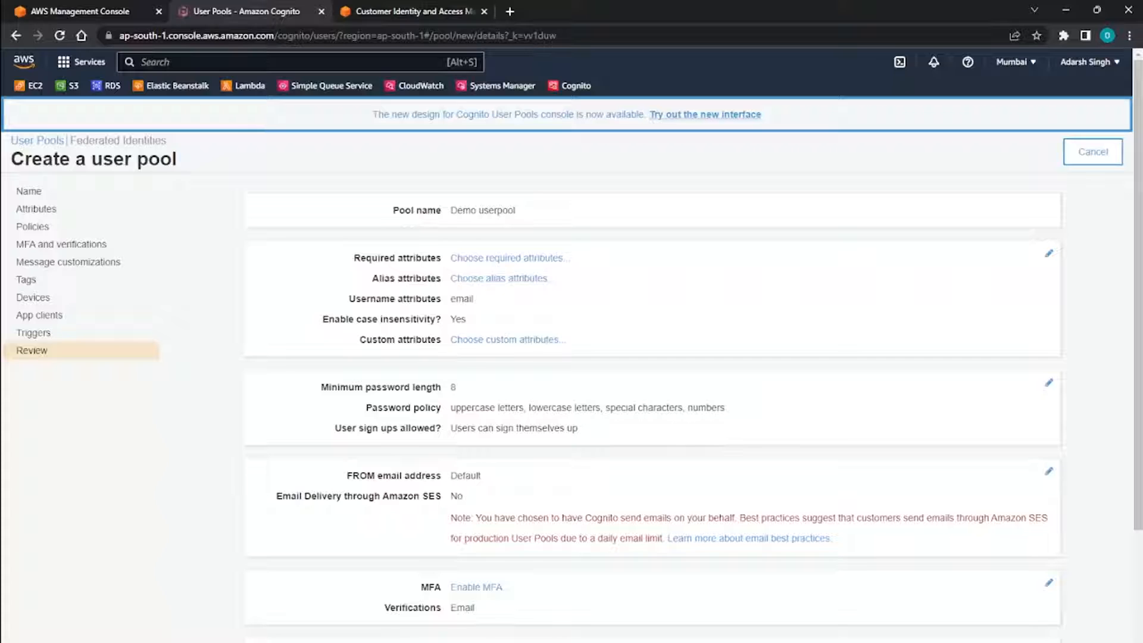
scroll(652, 368, "down", 3)
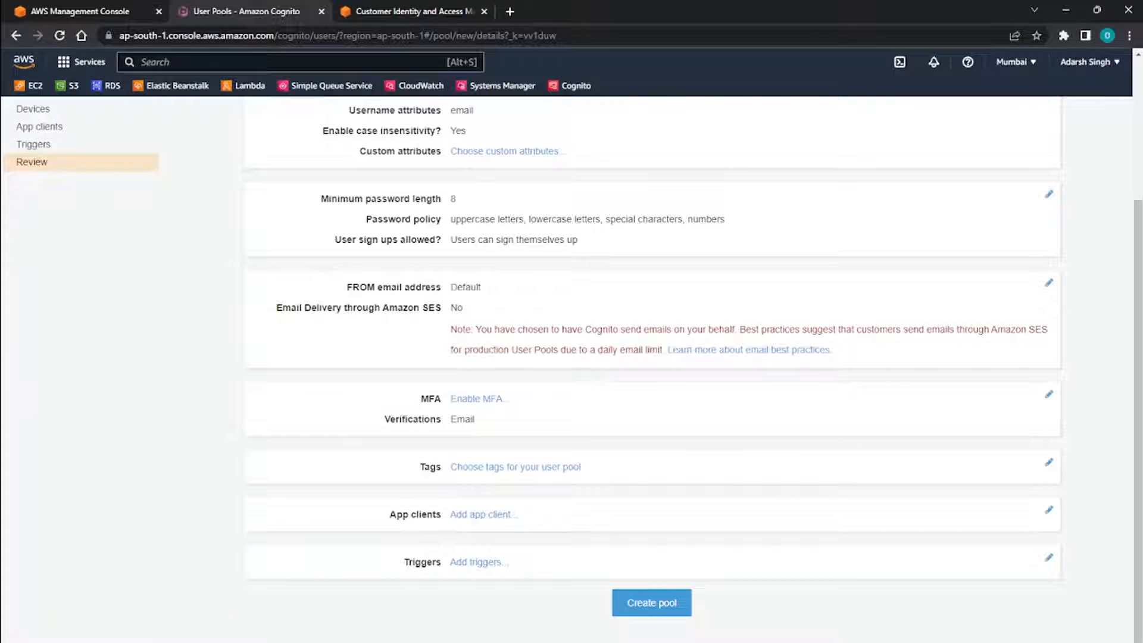
left_click(652, 603)
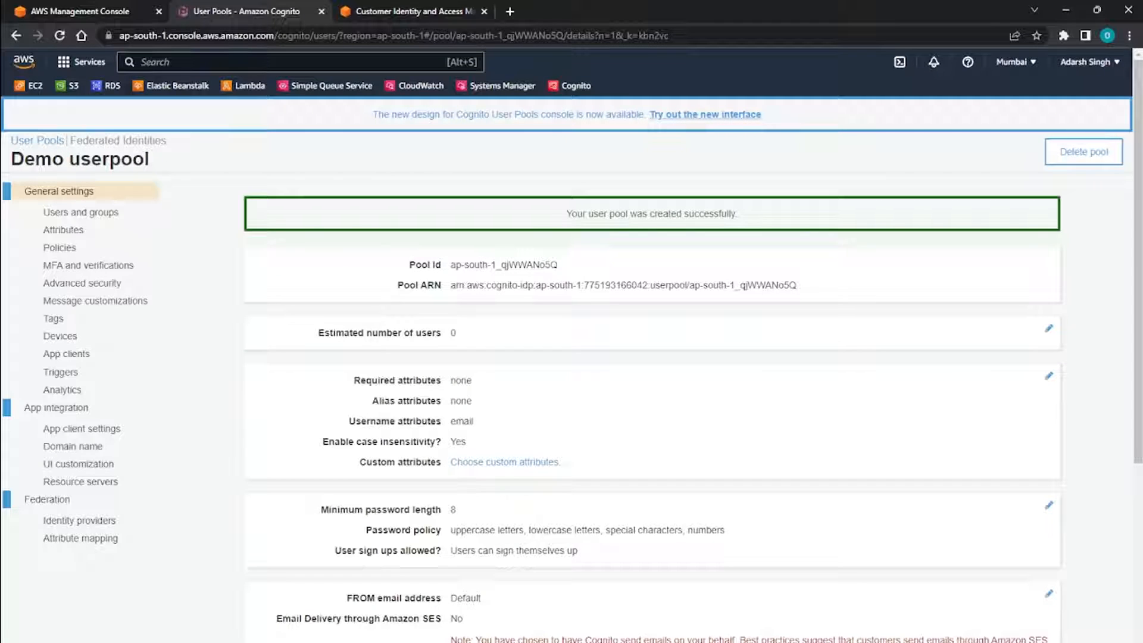
Review the new user pool's general settings, including its Pool Id, Pool ARN, attributes and password policy.
left_click_drag(565, 214, 738, 214)
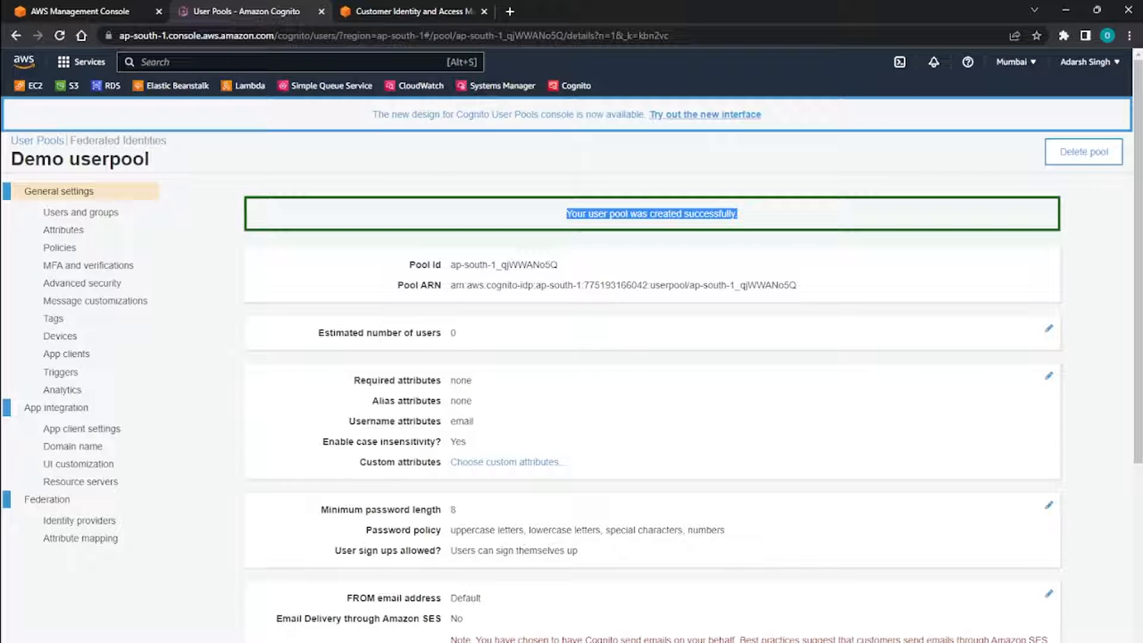
left_click_drag(449, 265, 558, 265)
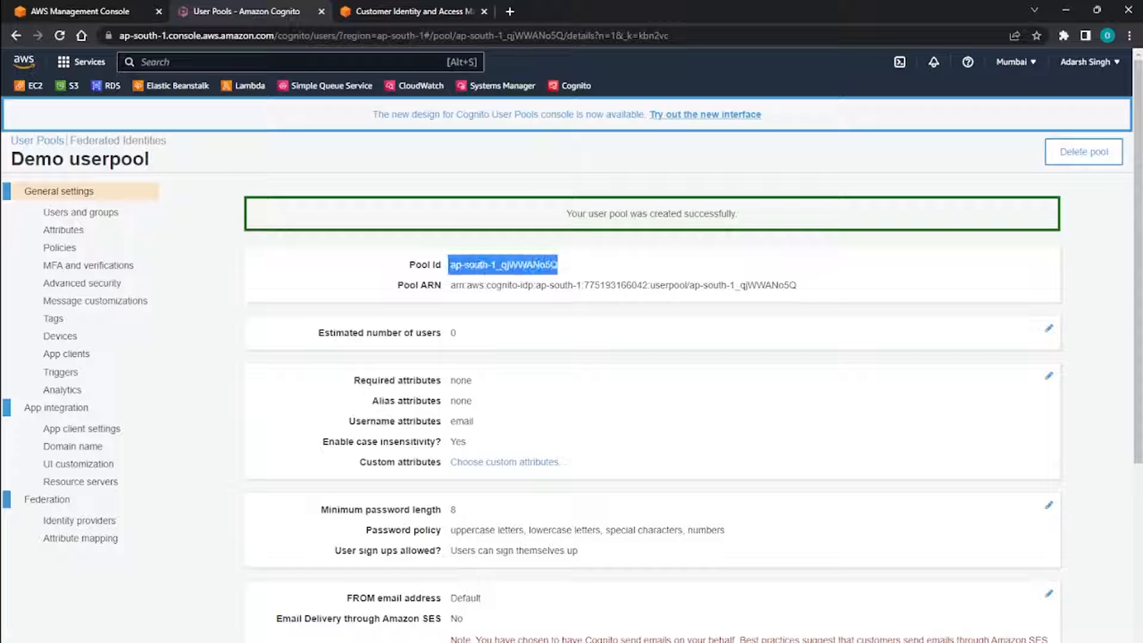
left_click(563, 266)
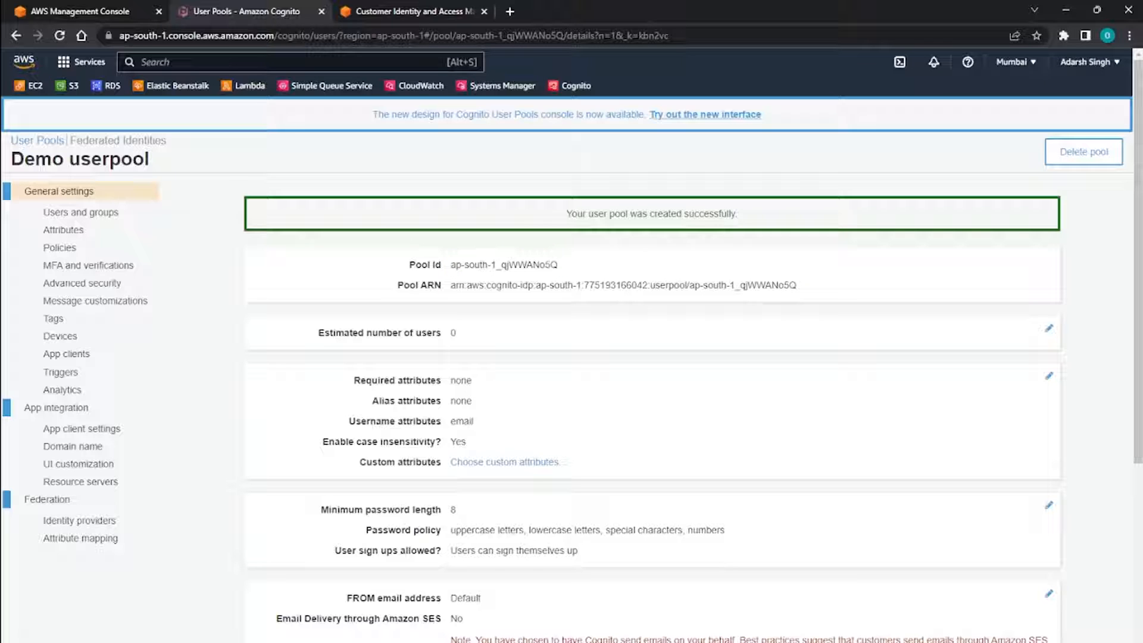
left_click_drag(397, 285, 741, 286)
left_click(742, 286)
scroll(742, 334, "down", 5)
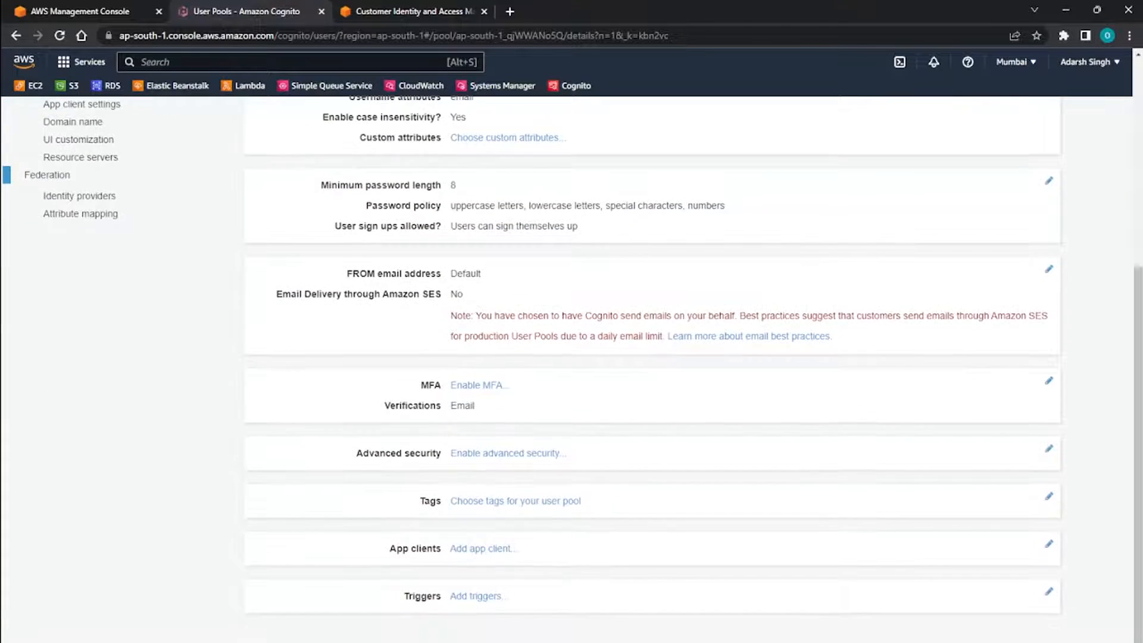
scroll(743, 334, "up", 5)
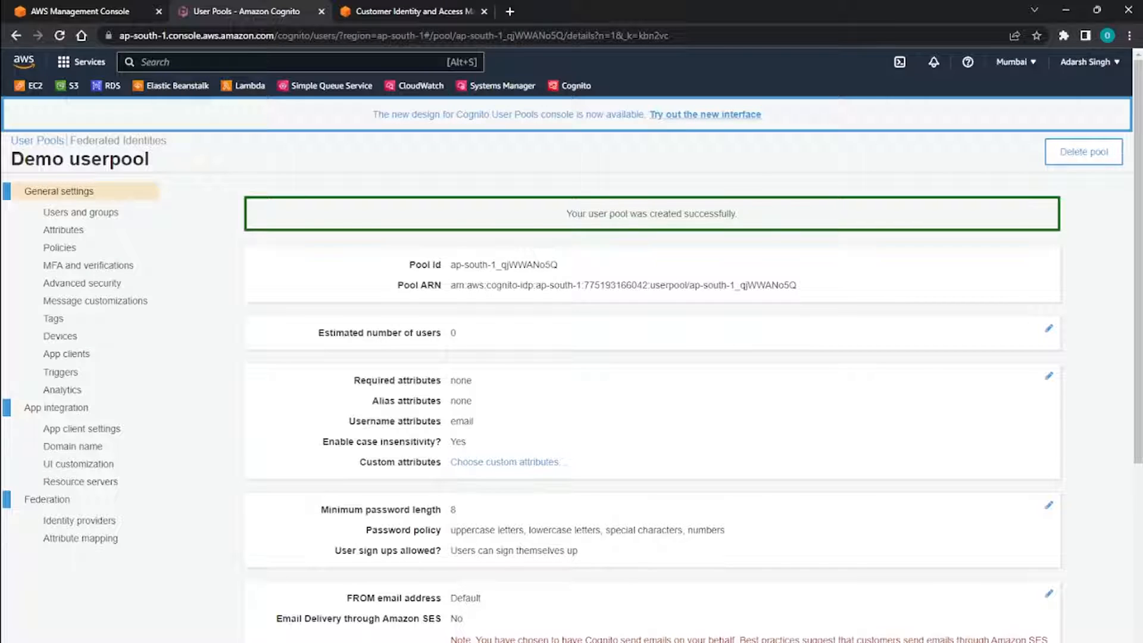
scroll(572, 369, "down", 4)
scroll(571, 369, "up", 3)
Open the user pool's domain name settings and enter test-domain-app as the Amazon Cognito domain prefix.
left_click(83, 362)
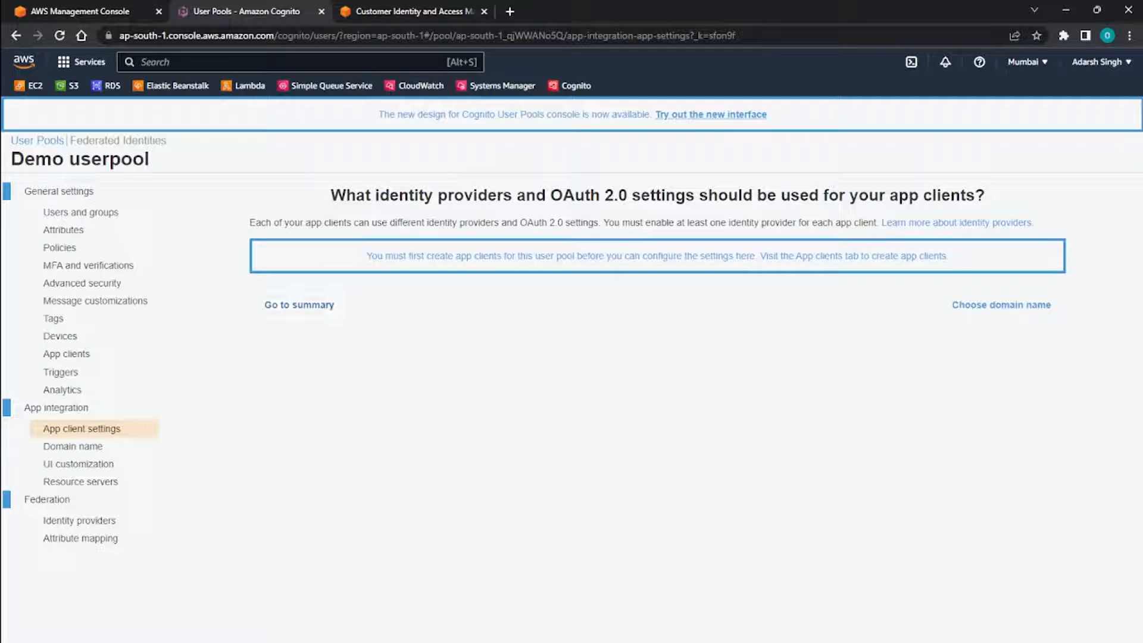
left_click(72, 447)
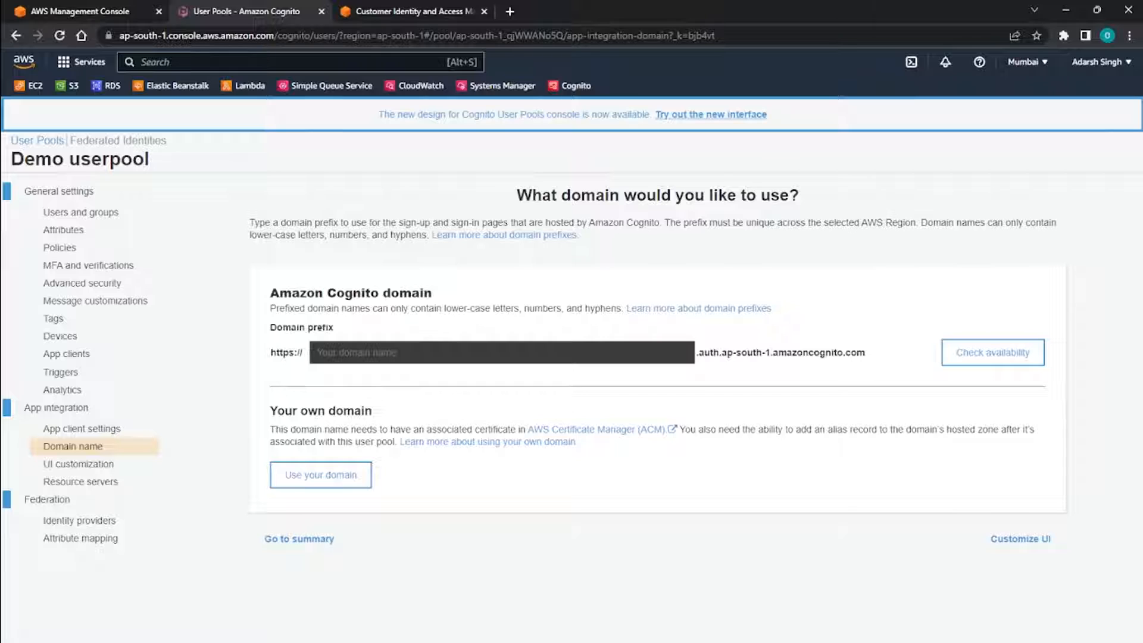
triple_click(381, 292)
left_click(452, 297)
left_click(476, 352)
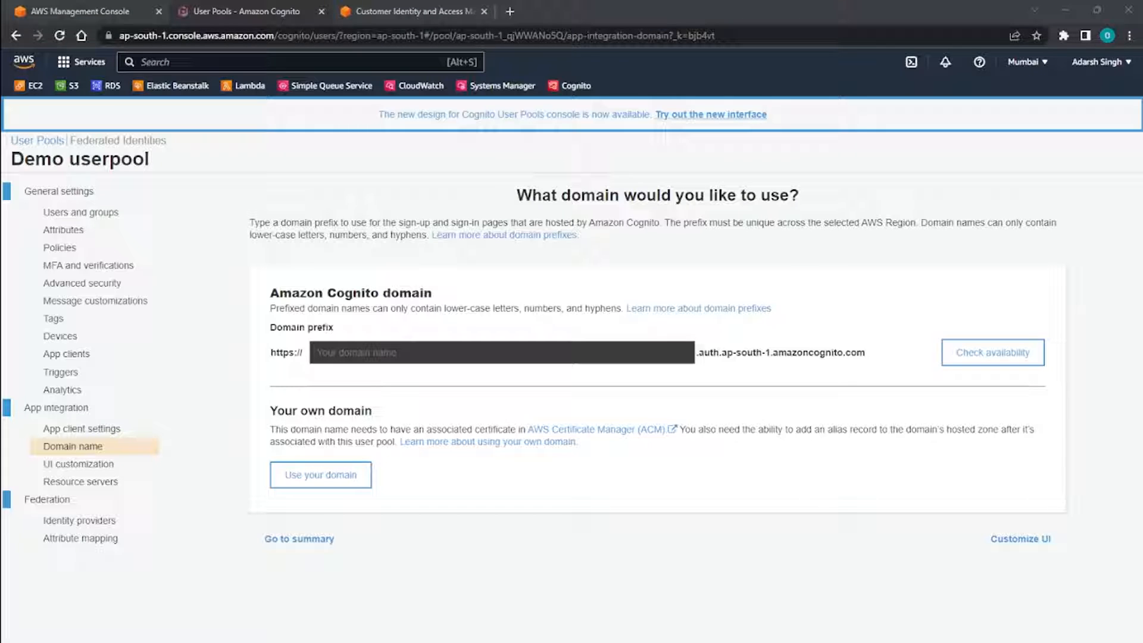
left_click(502, 353)
type("test")
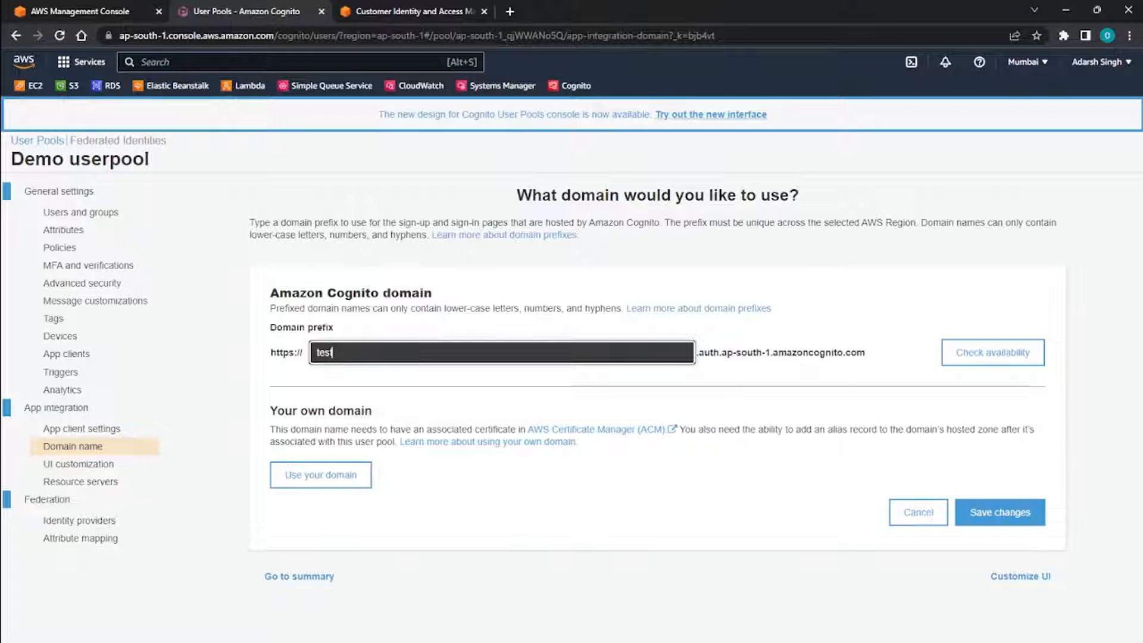
type("-domain-app")
Check the availability of the domain prefix test-domain-app and save the domain.
left_click_drag(388, 353, 315, 352)
left_click(416, 353)
left_click_drag(733, 352, 856, 352)
left_click(992, 353)
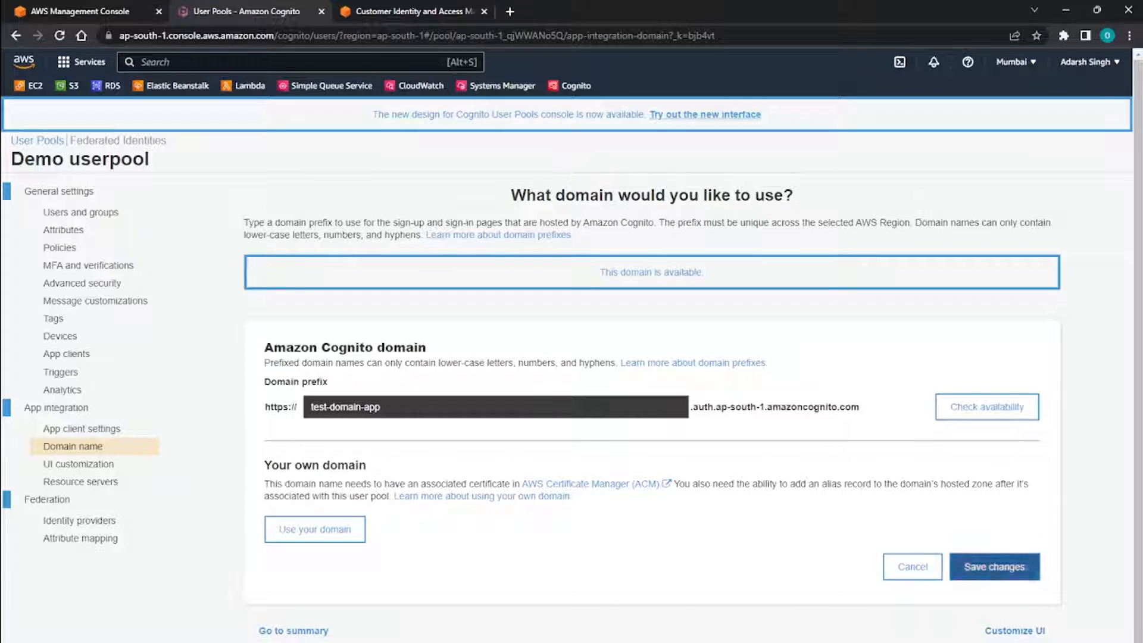
left_click(994, 566)
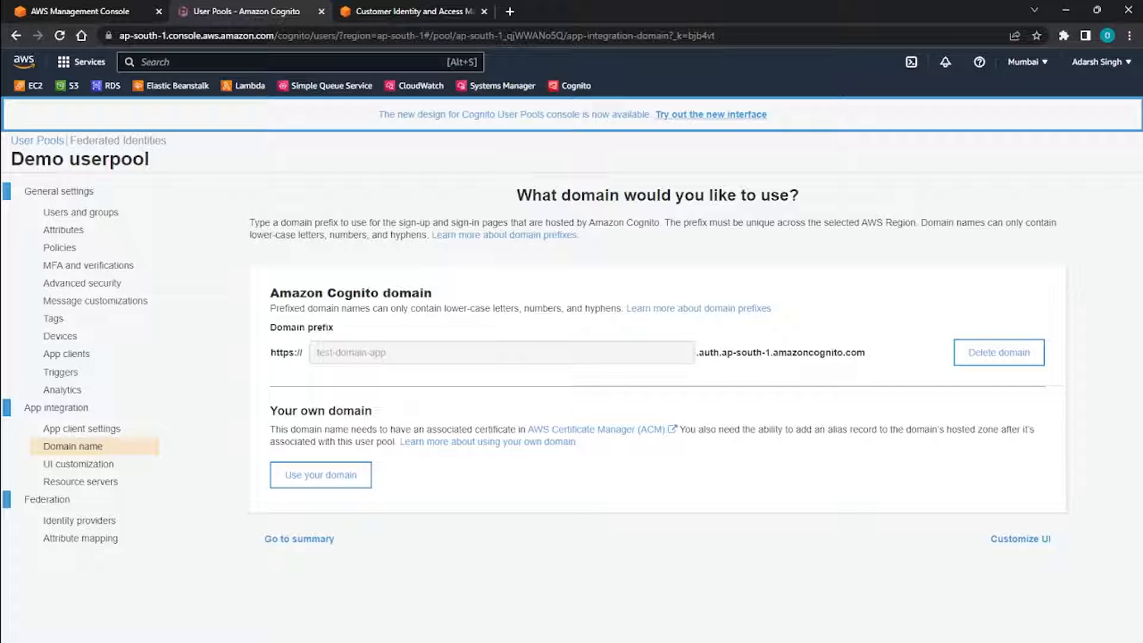
Start adding an app client to the user pool and name it "demo app".
left_click(66, 354)
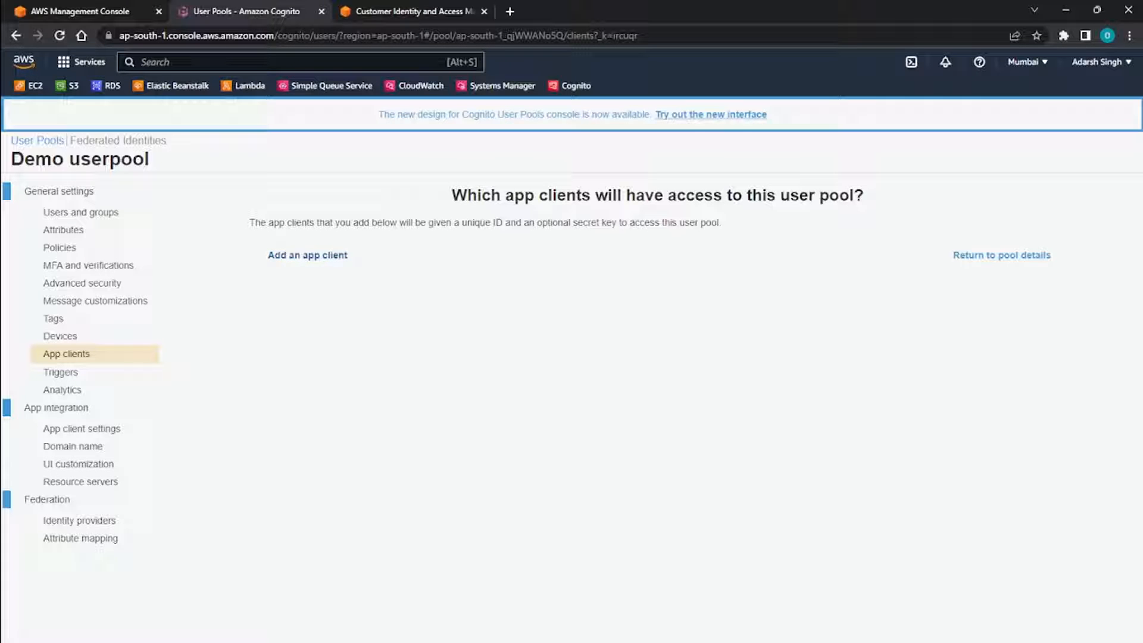
left_click(307, 254)
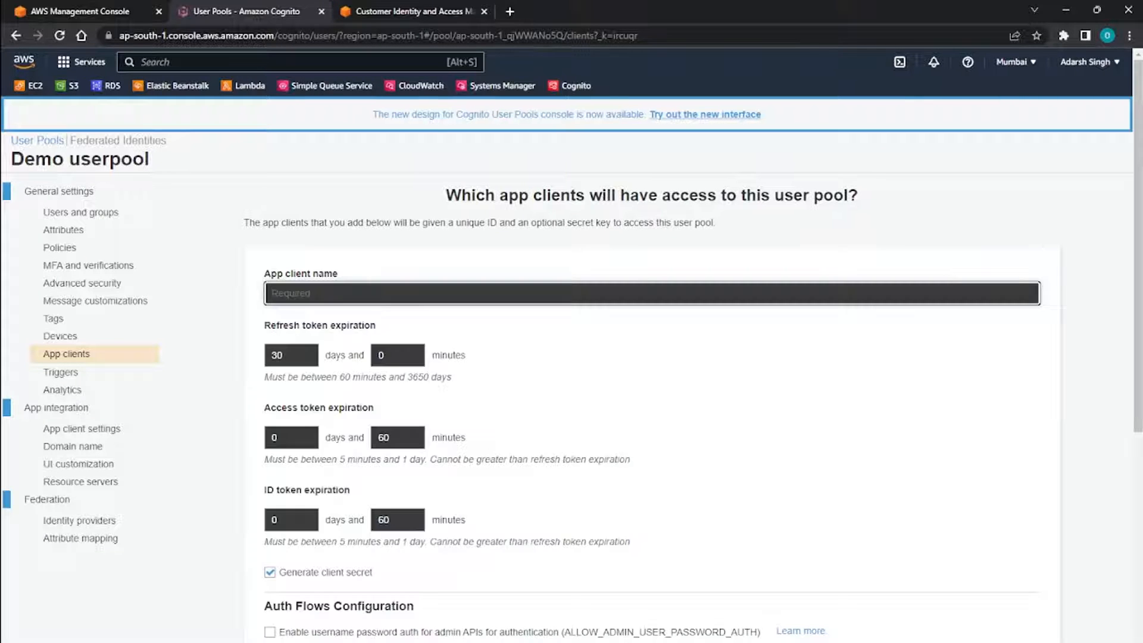
scroll(595, 357, "down", 5)
scroll(595, 357, "up", 5)
type("demo app")
Review the app client's refresh, access and ID token expiration settings and its auth flows, keeping the defaults.
scroll(571, 369, "down", 2)
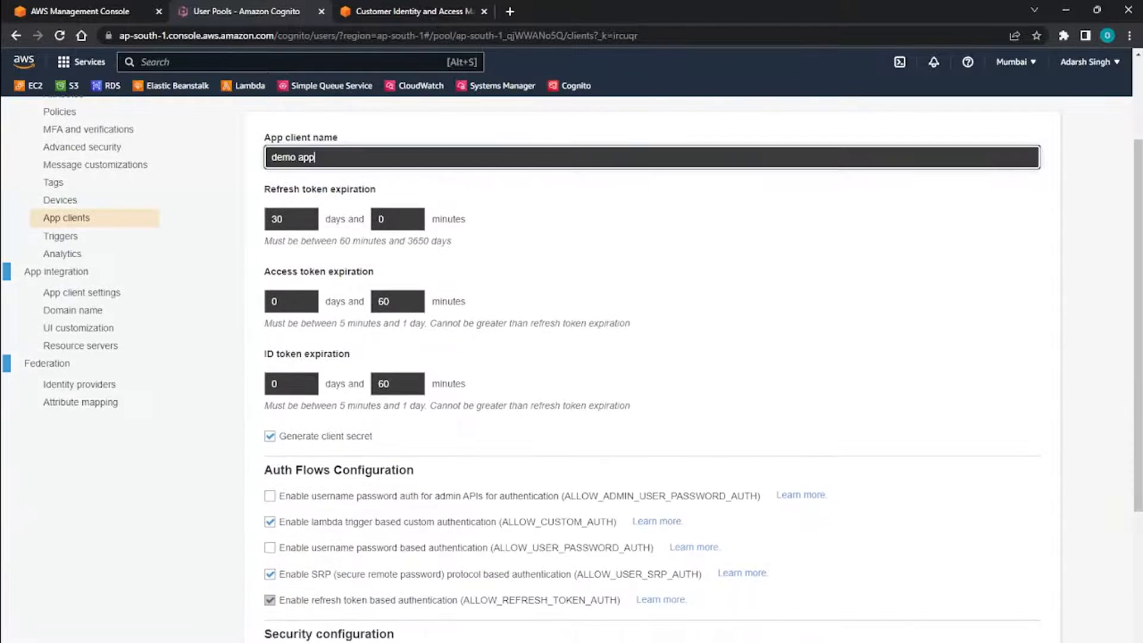
left_click_drag(264, 189, 356, 189)
left_click(381, 191)
left_click_drag(264, 189, 376, 189)
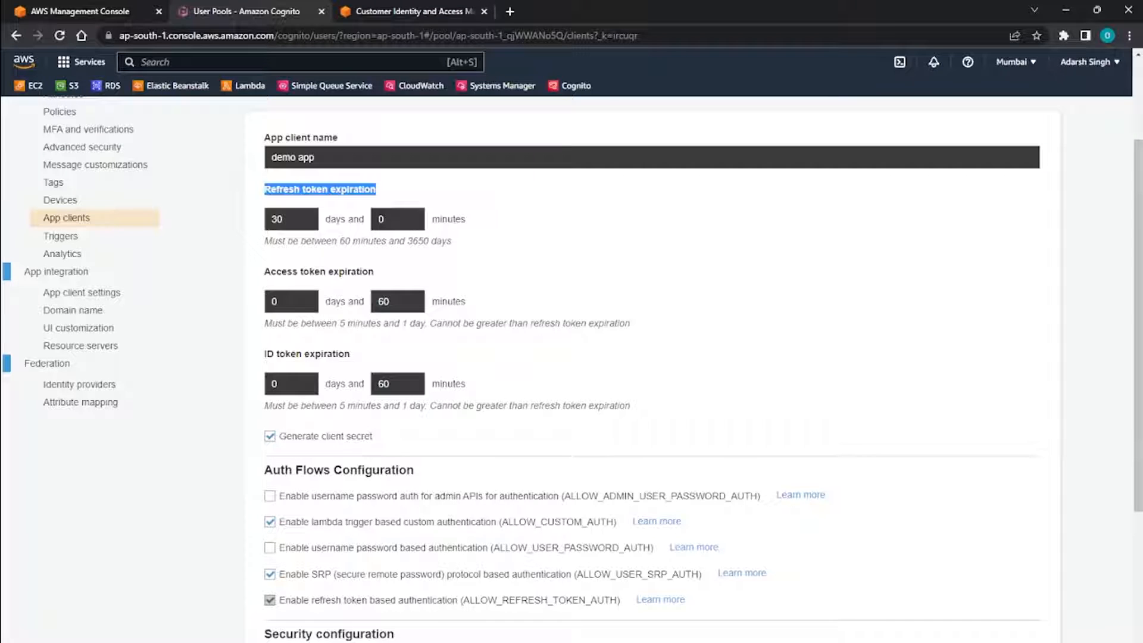
left_click_drag(265, 271, 375, 271)
left_click(380, 272)
left_click_drag(376, 189, 275, 189)
left_click(275, 189)
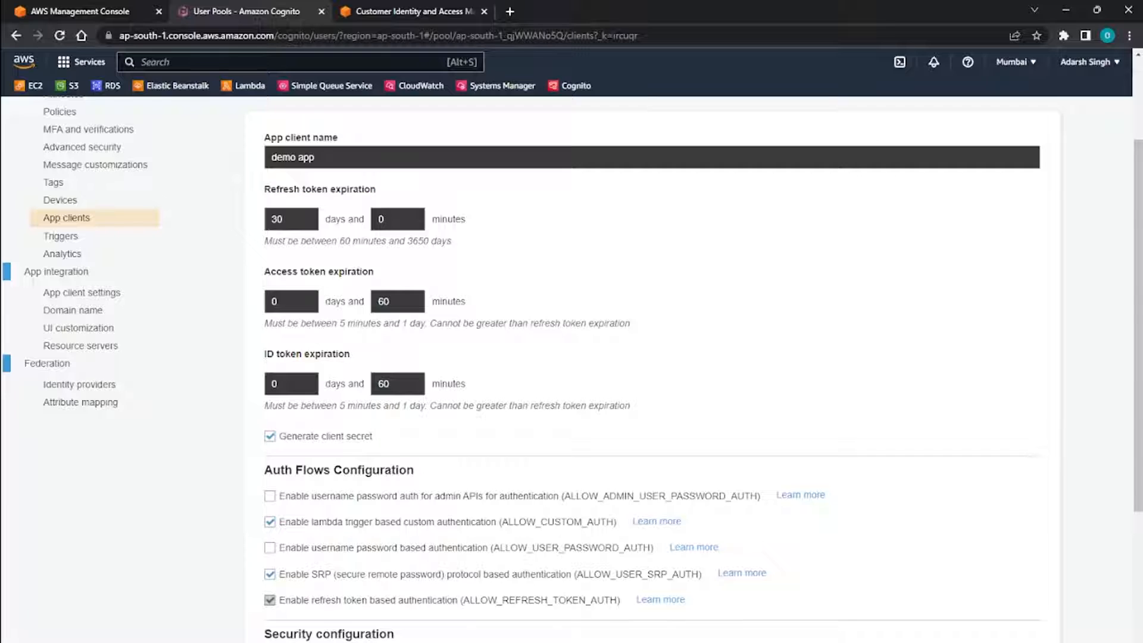
left_click_drag(375, 271, 281, 271)
left_click(380, 372)
scroll(651, 369, "down", 2)
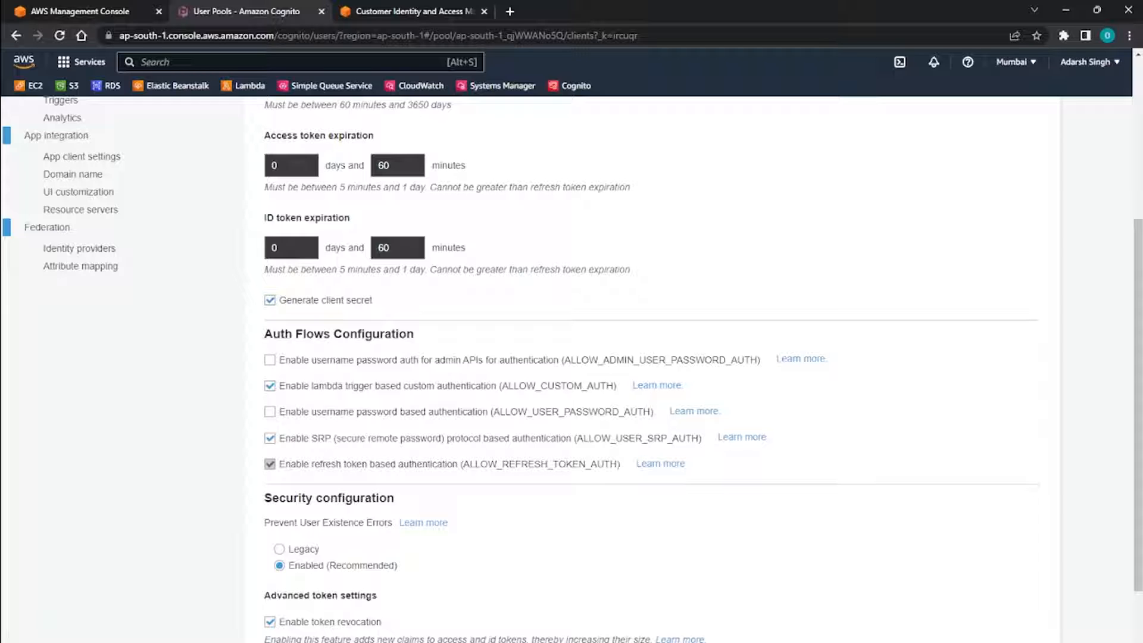
Turn off client secret generation and create the app client with the other default settings.
left_click(270, 300)
scroll(652, 369, "down", 3)
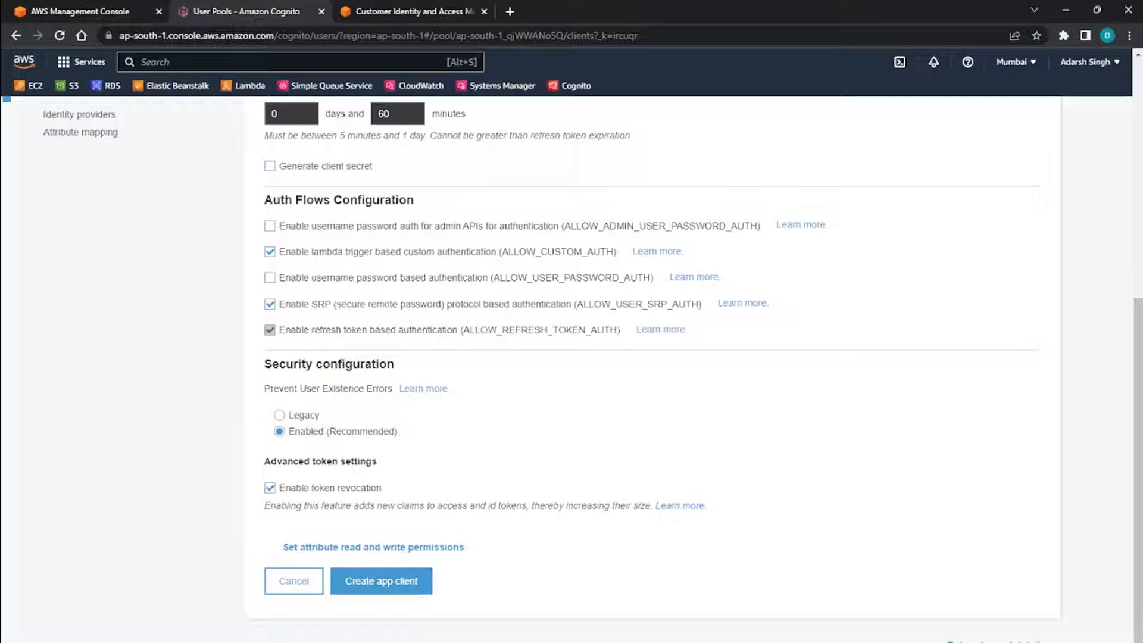
left_click(382, 581)
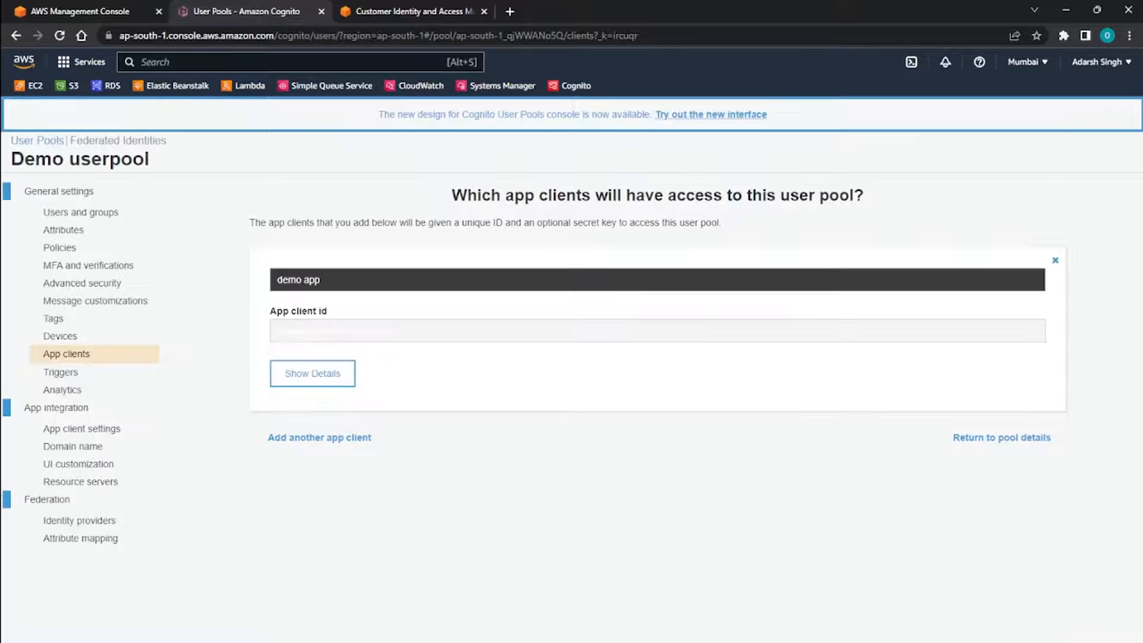
Show the details of the demo app client and examine its app client id, client secret and remaining settings.
left_click(312, 373)
double_click(327, 331)
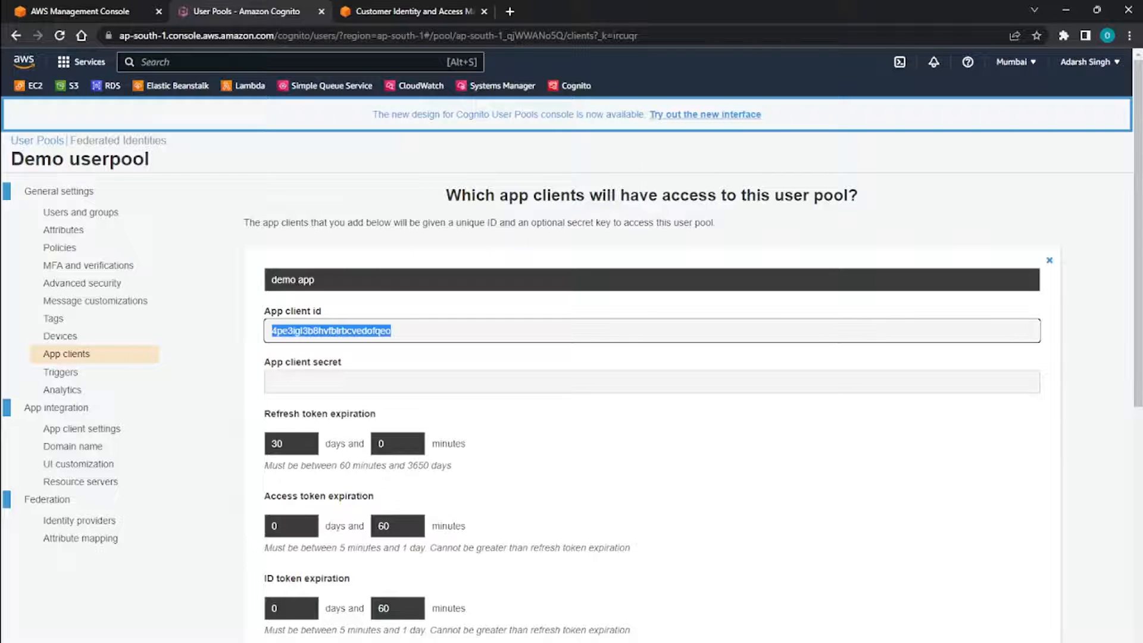
double_click(324, 381)
double_click(327, 331)
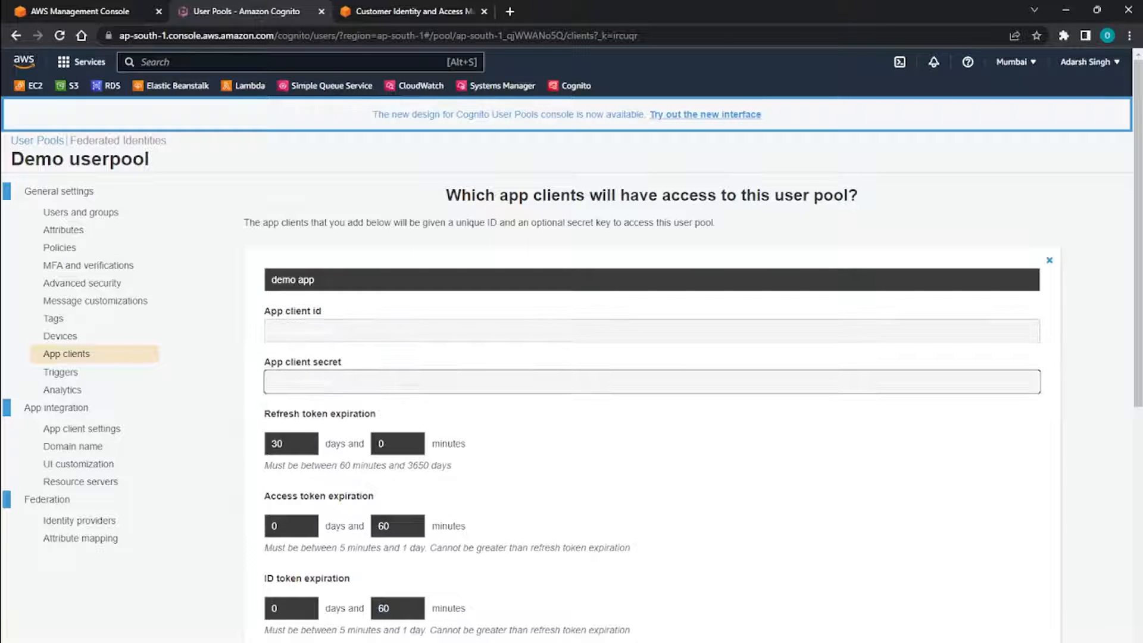
double_click(303, 381)
double_click(328, 331)
triple_click(281, 381)
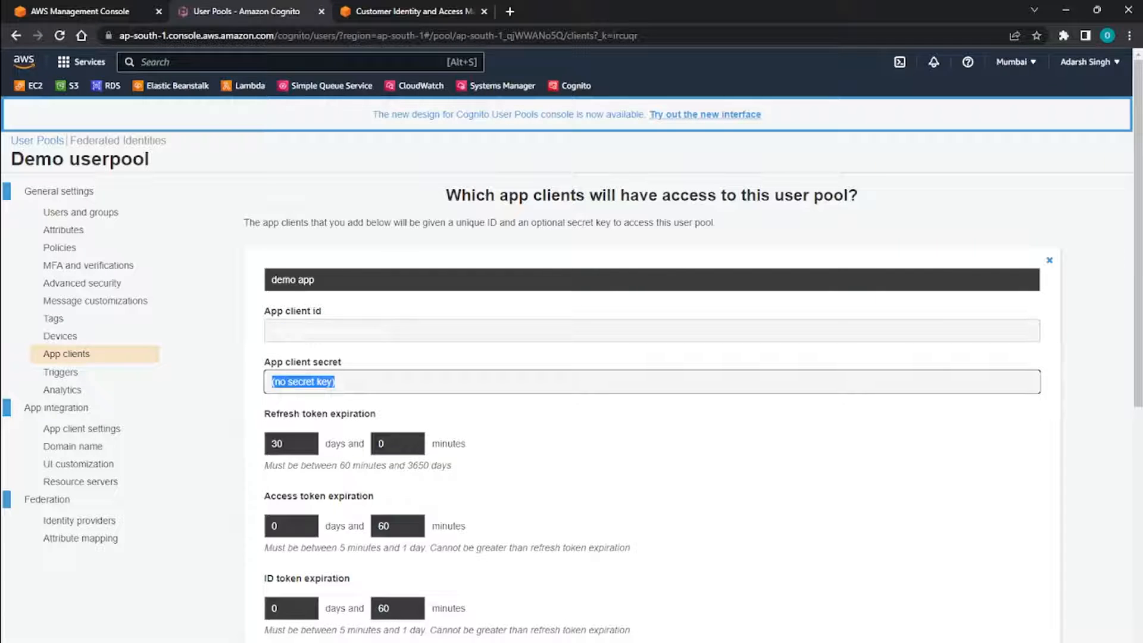
left_click_drag(369, 382, 119, 390)
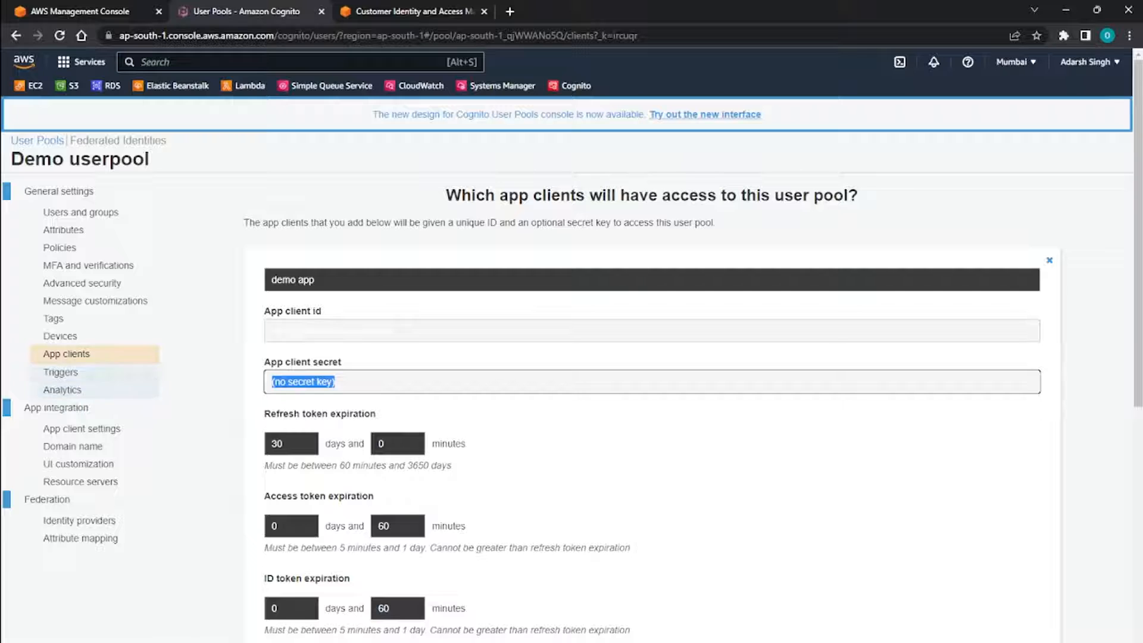
left_click(410, 357)
double_click(331, 331)
scroll(571, 357, "down", 9)
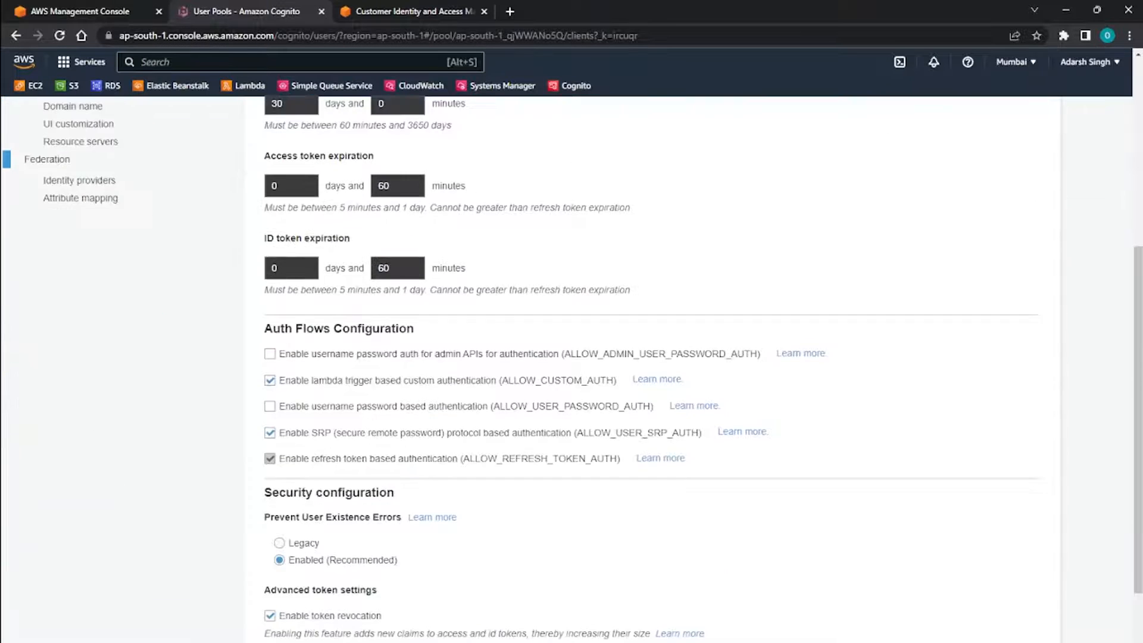
scroll(571, 357, "up", 7)
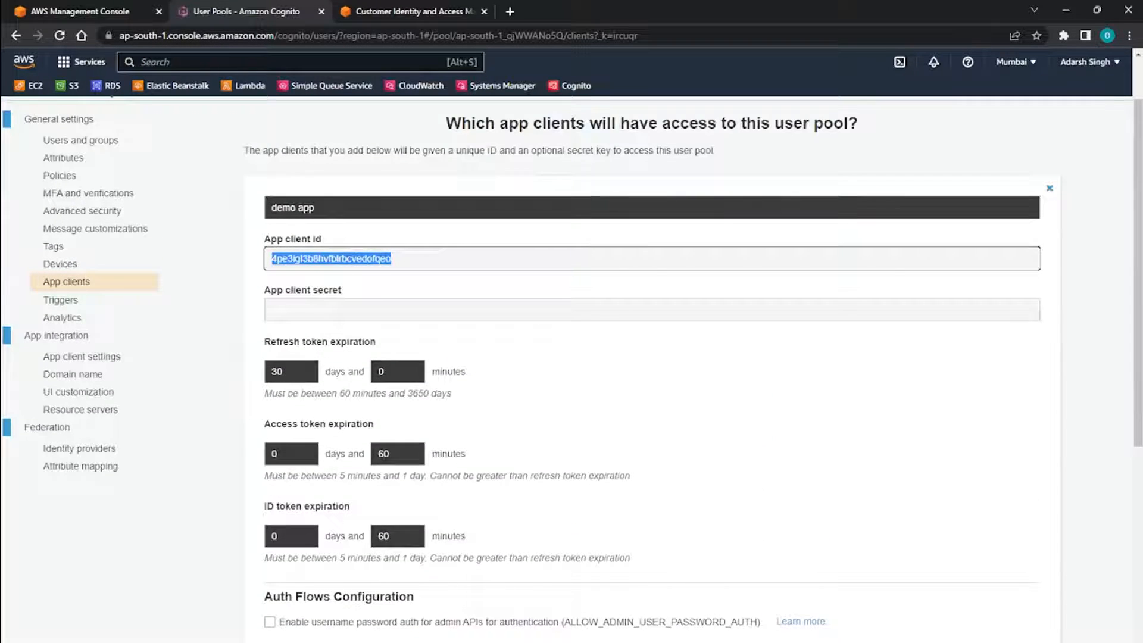
scroll(571, 357, "up", 2)
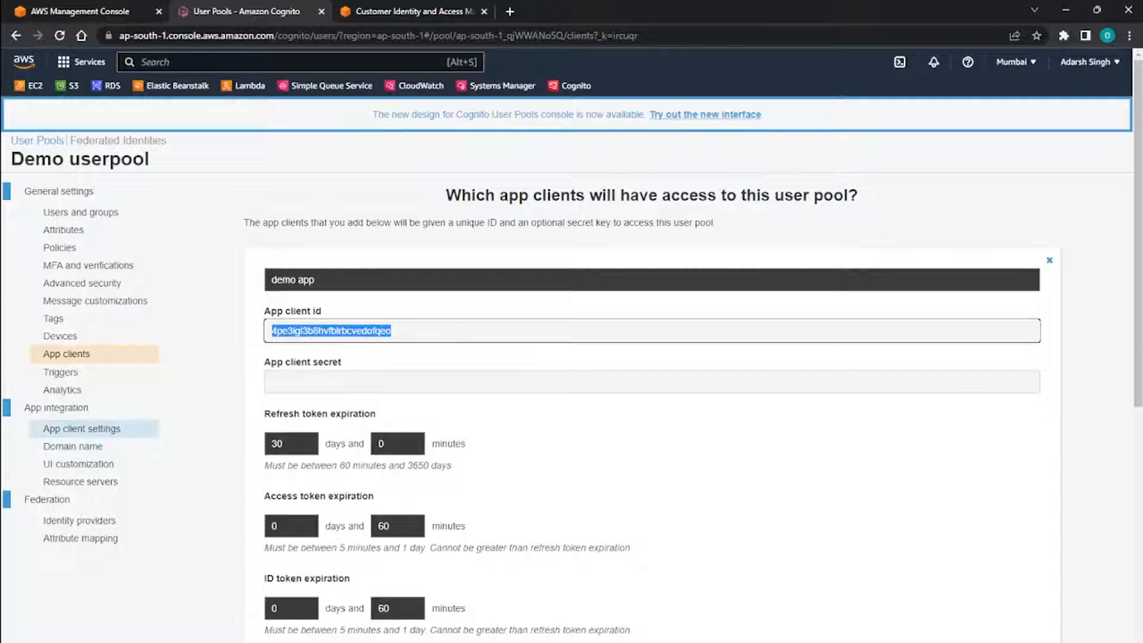
Open the app client settings and enable all identity providers for demo app, including Cognito User Pool.
left_click(82, 429)
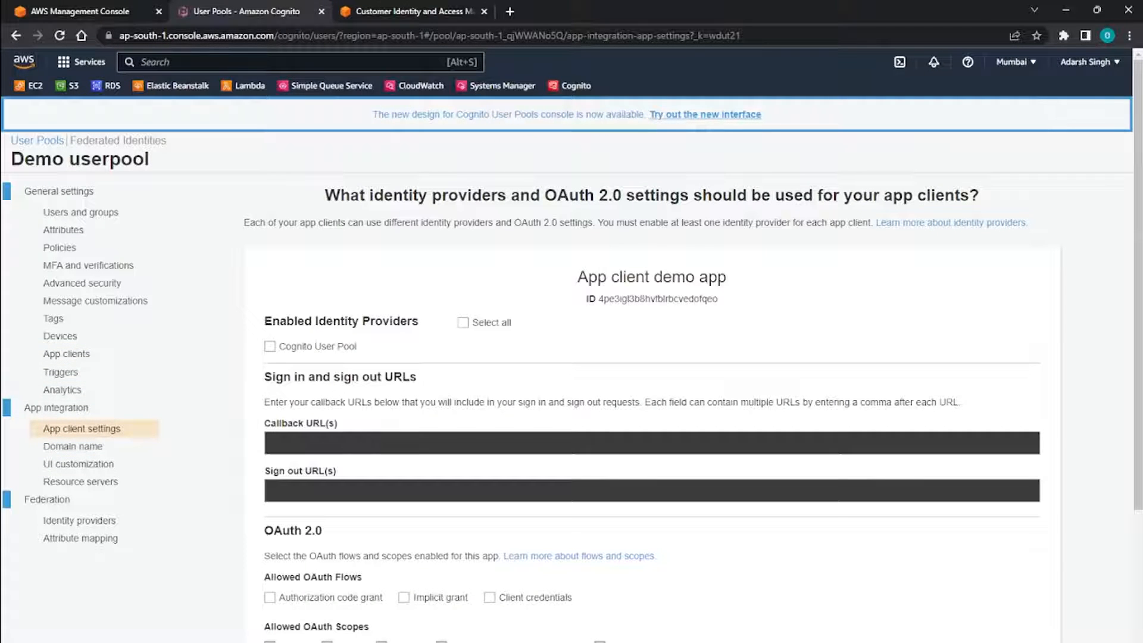
left_click(463, 323)
scroll(651, 369, "down", 4)
scroll(652, 369, "up", 3)
scroll(652, 369, "down", 3)
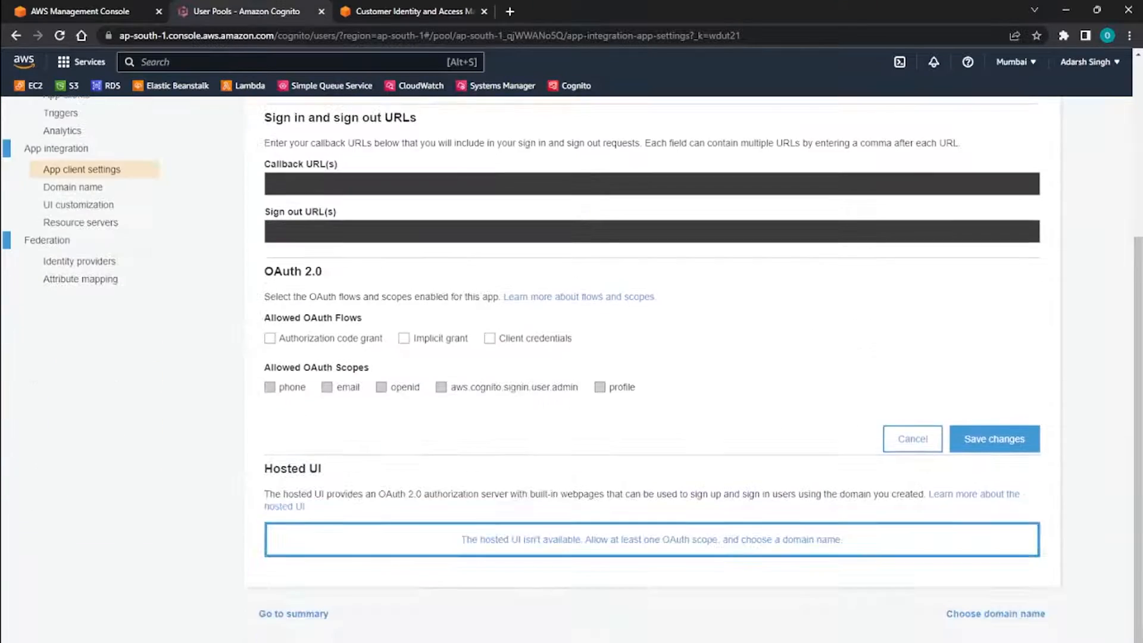
scroll(652, 369, "up", 2)
Examine the callback and sign out URL fields in the sign in and sign out section.
left_click(273, 320)
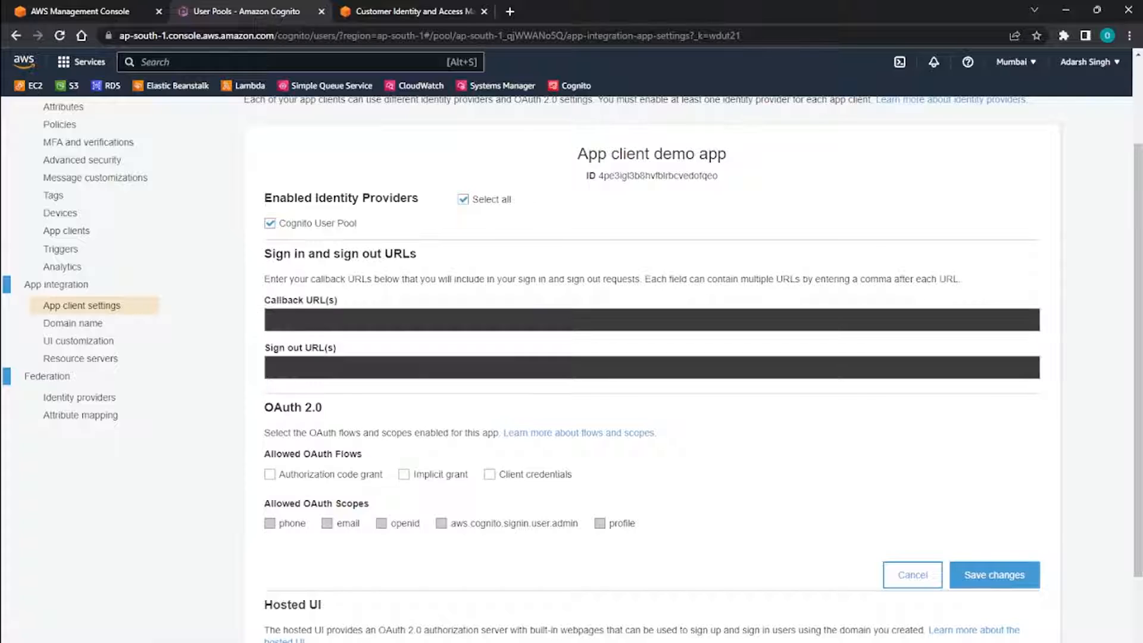
left_click_drag(265, 300, 338, 300)
left_click(357, 300)
left_click_drag(264, 300, 338, 300)
left_click(337, 300)
left_click(272, 319)
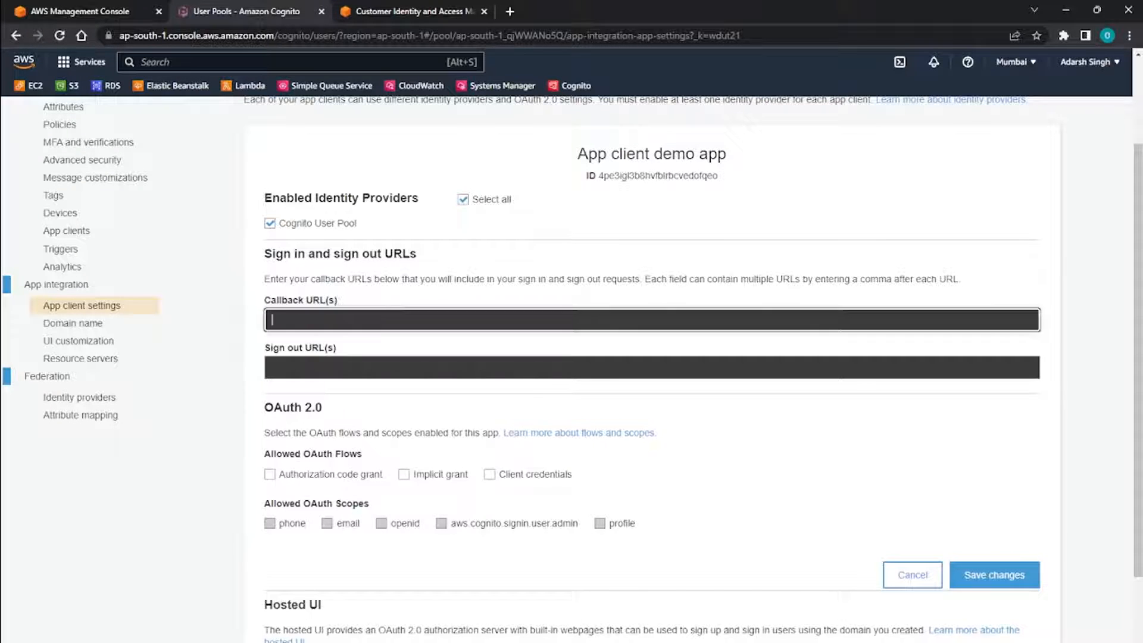
left_click_drag(264, 300, 338, 300)
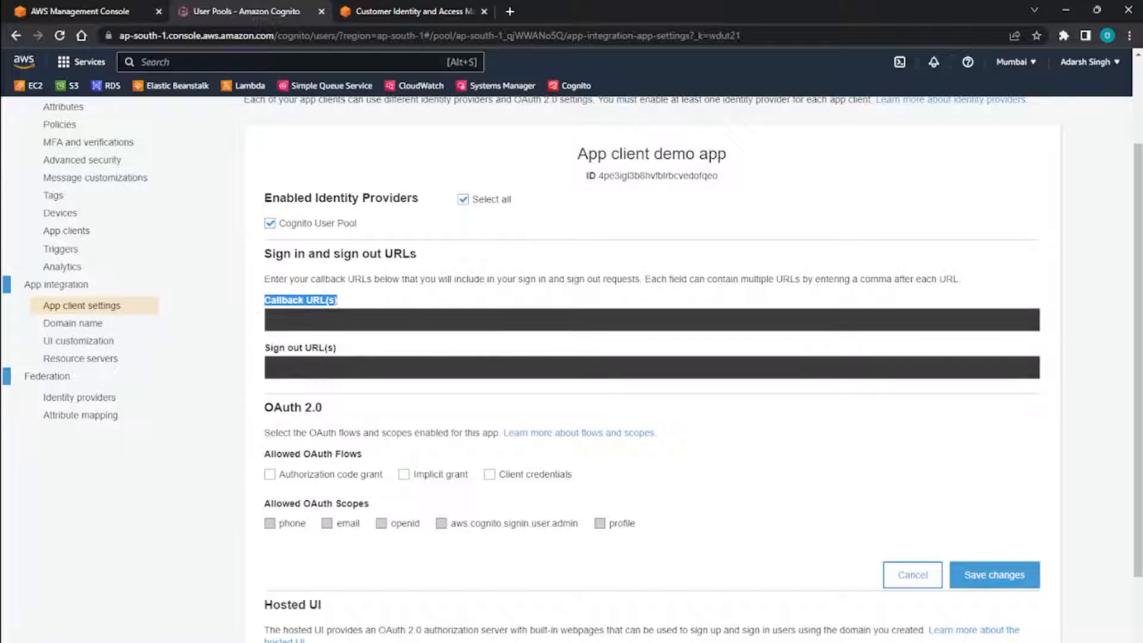
left_click_drag(337, 348, 264, 348)
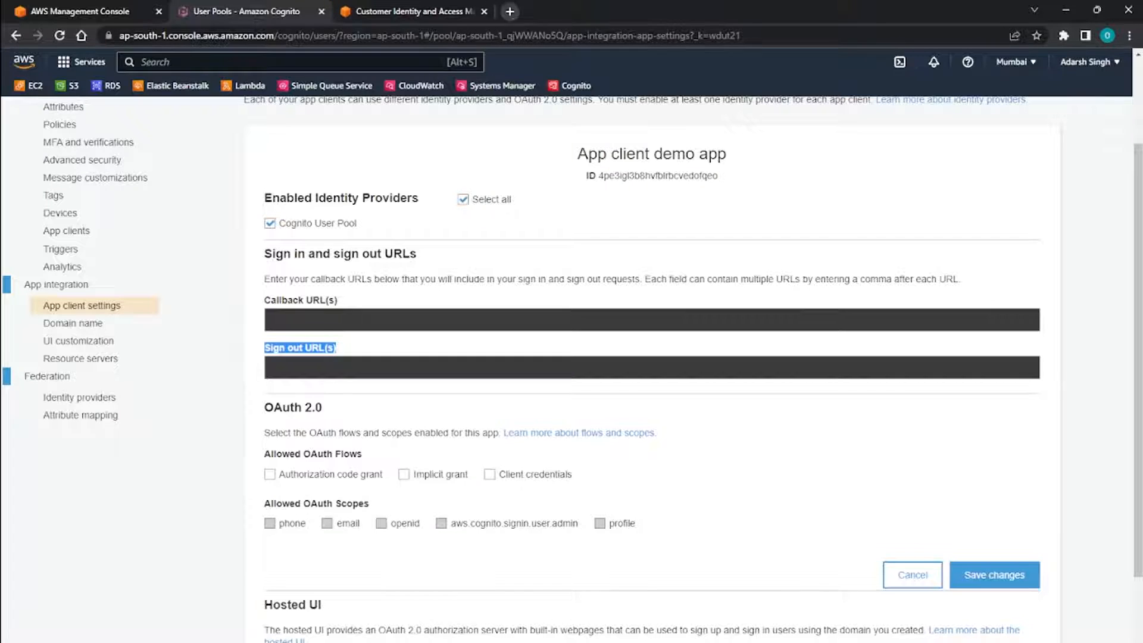
Open example.com in a new browser tab.
left_click(509, 11)
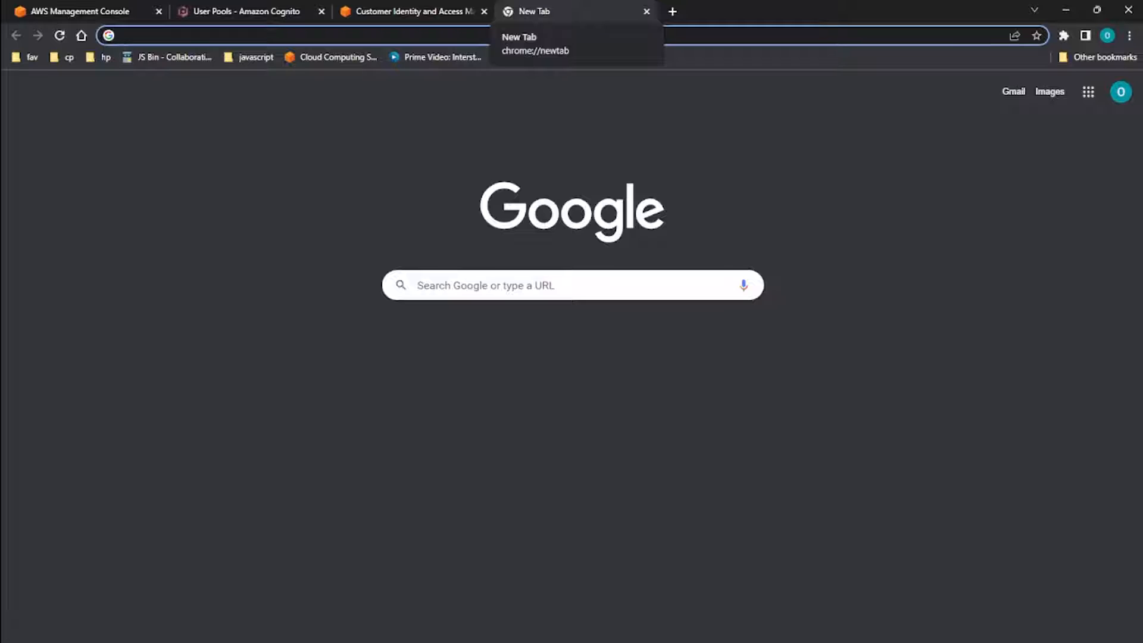
type("exampl")
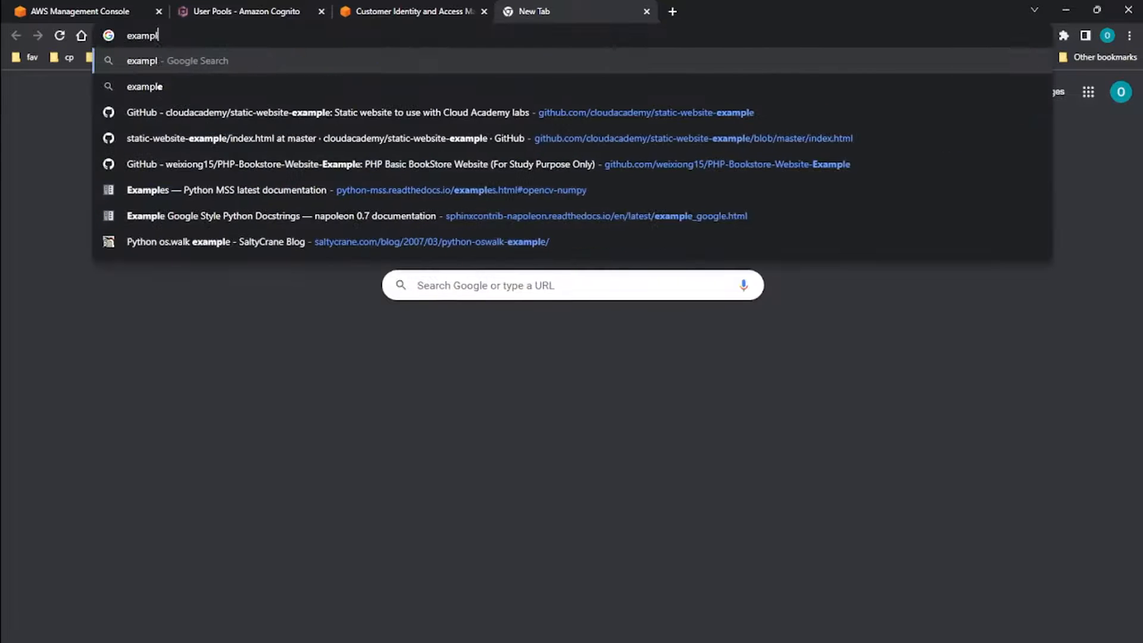
type("e.com")
key("Return")
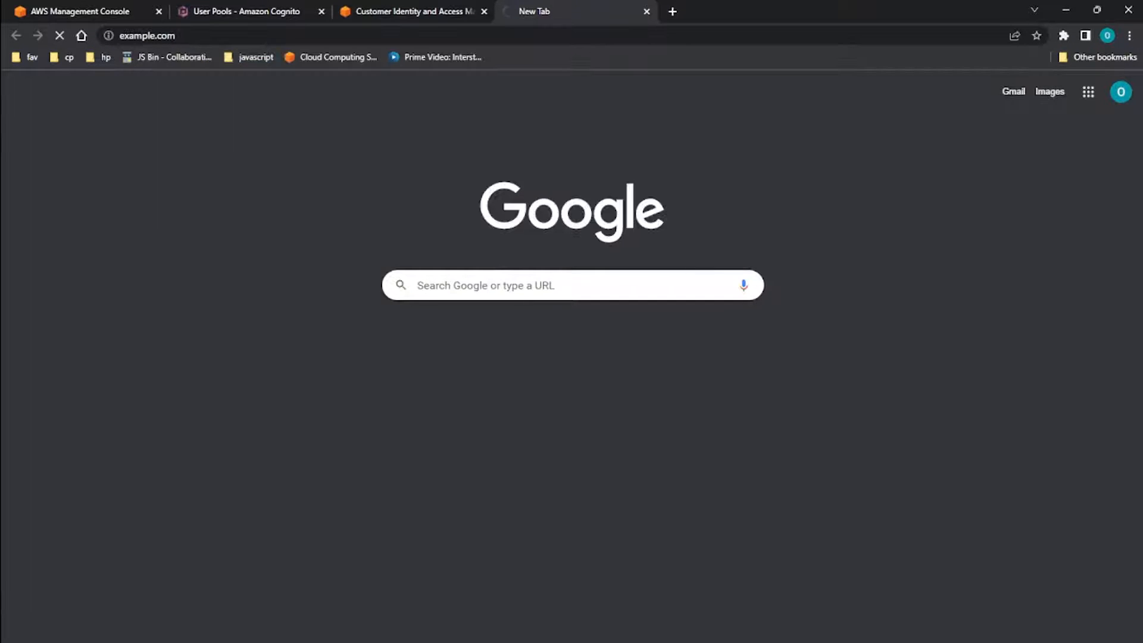
left_click(147, 36)
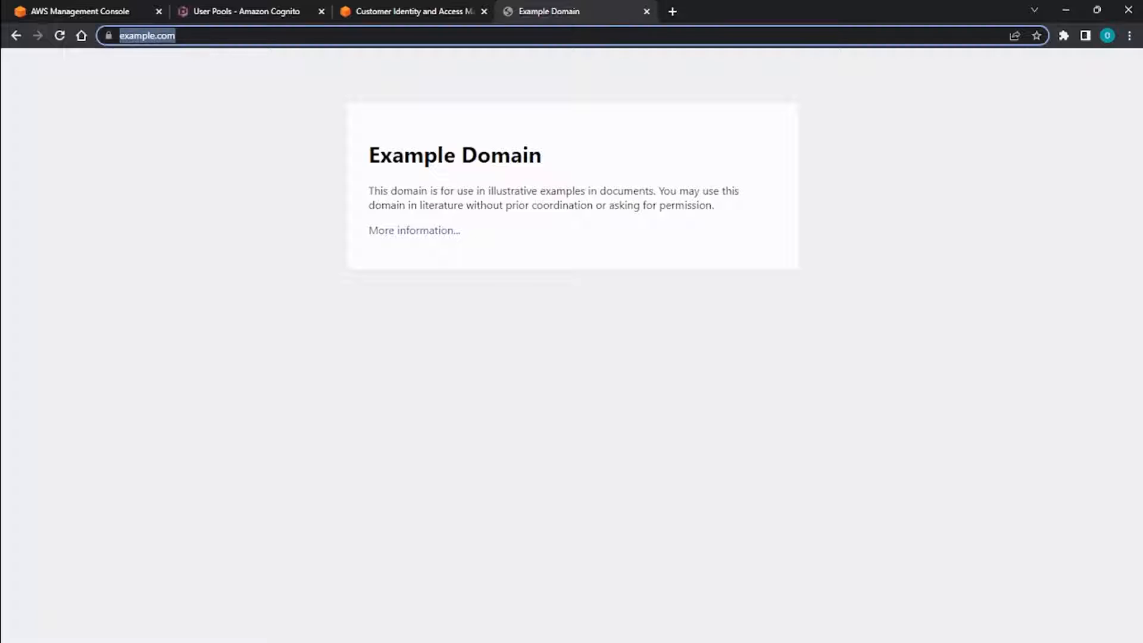
left_click(65, 11)
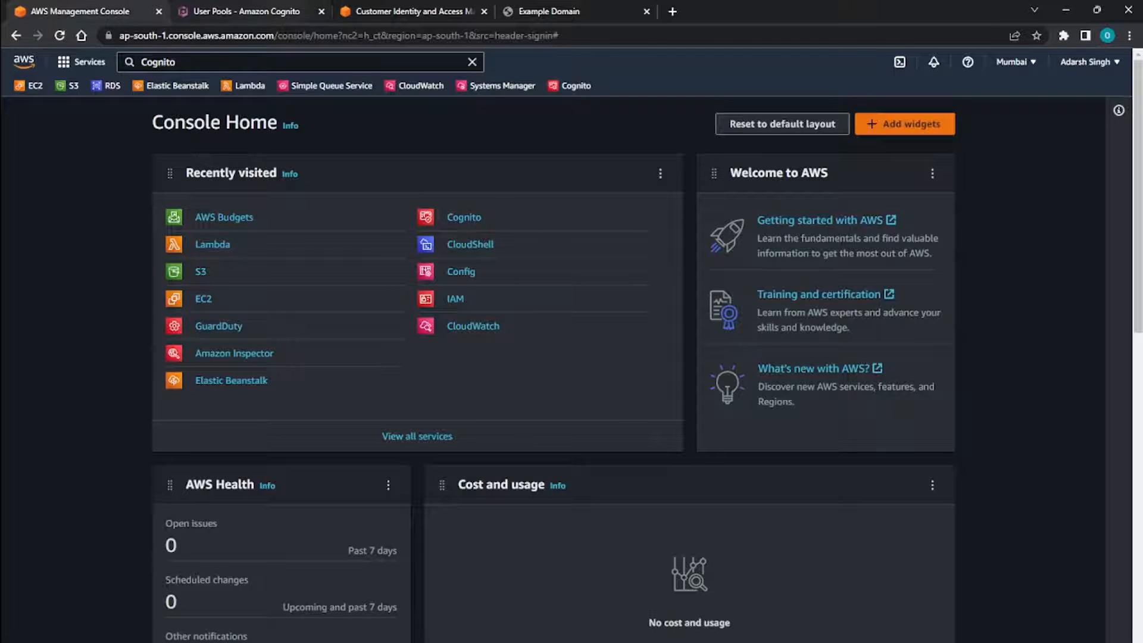
left_click(247, 11)
type("https://www.example.com/")
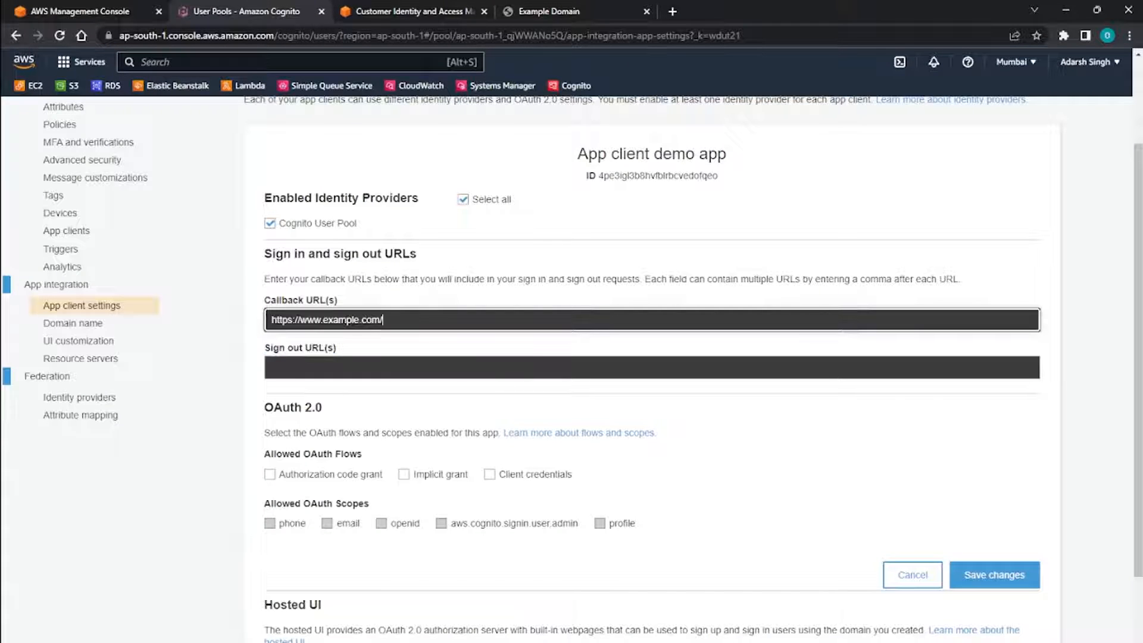
left_click(652, 367)
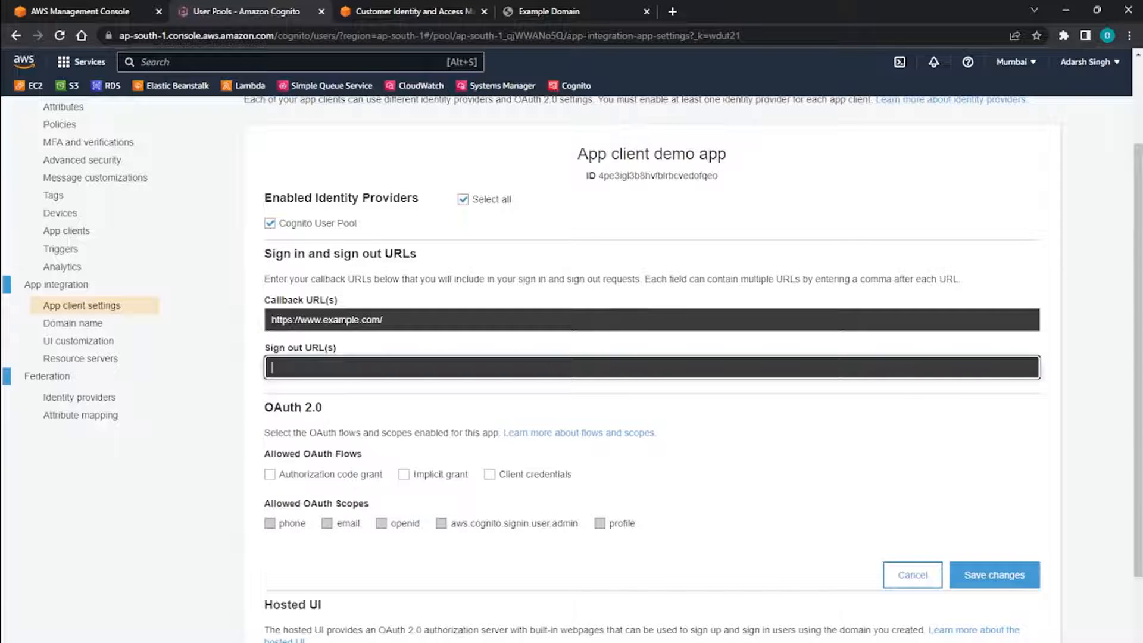
type("https://www.example.com/")
Allow the Implicit grant OAuth flow and the phone, email, openid and profile scopes for demo app.
scroll(571, 369, "down", 2)
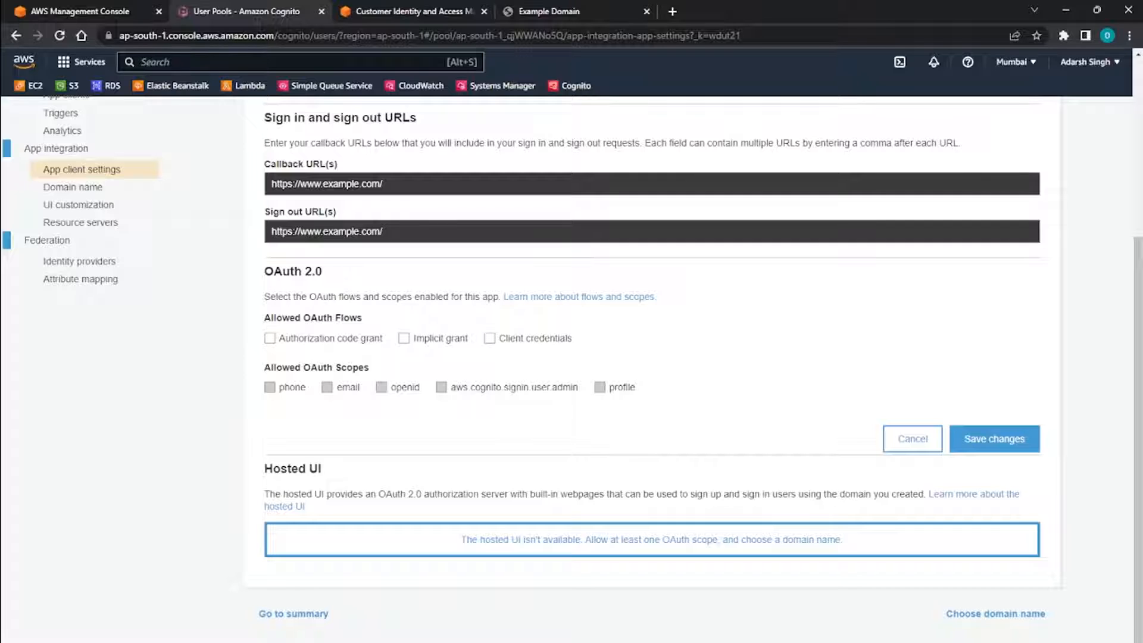
left_click(404, 338)
left_click(270, 387)
left_click(327, 388)
left_click(600, 387)
scroll(651, 369, "up", 5)
scroll(652, 369, "down", 5)
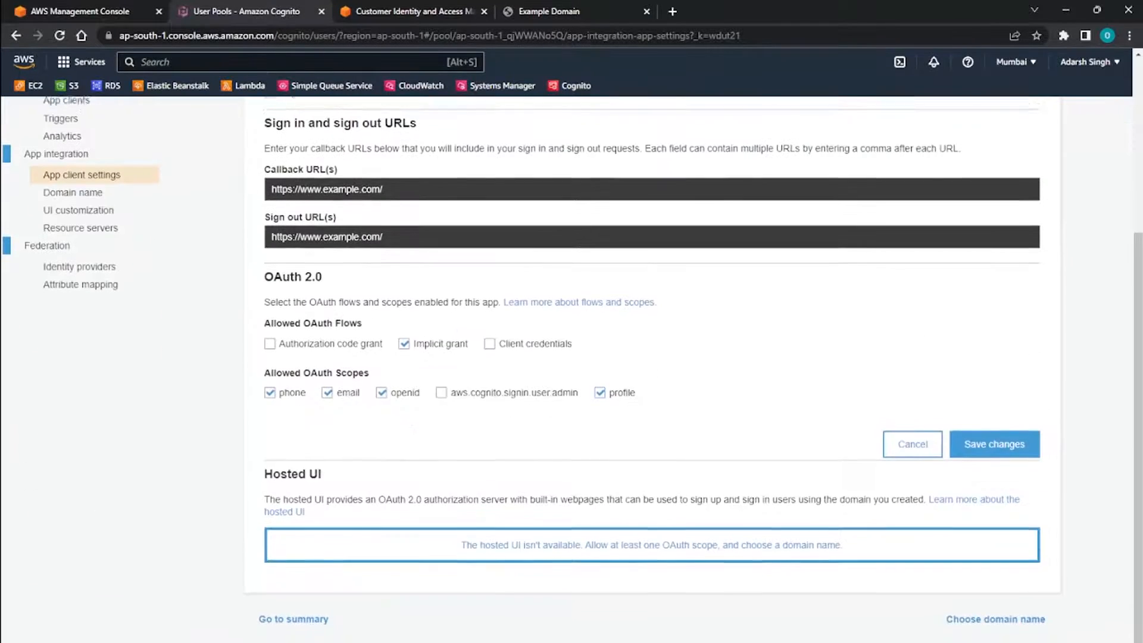
Review the Hosted UI section and the entered app client settings, and save the changes.
mouse_move(265, 469)
left_mouse_down()
mouse_move(322, 469)
mouse_move(264, 468)
left_mouse_up()
mouse_move(264, 469)
left_mouse_down()
mouse_move(323, 469)
mouse_move(264, 469)
left_mouse_up()
left_click(323, 469)
left_click_drag(281, 469, 323, 469)
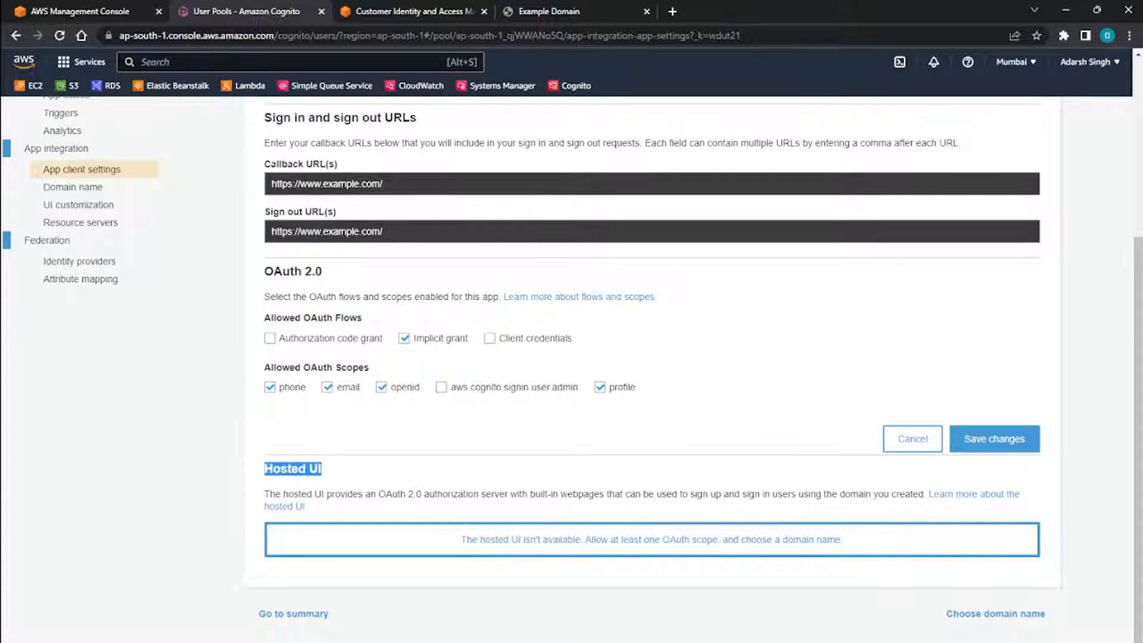
left_click(322, 469)
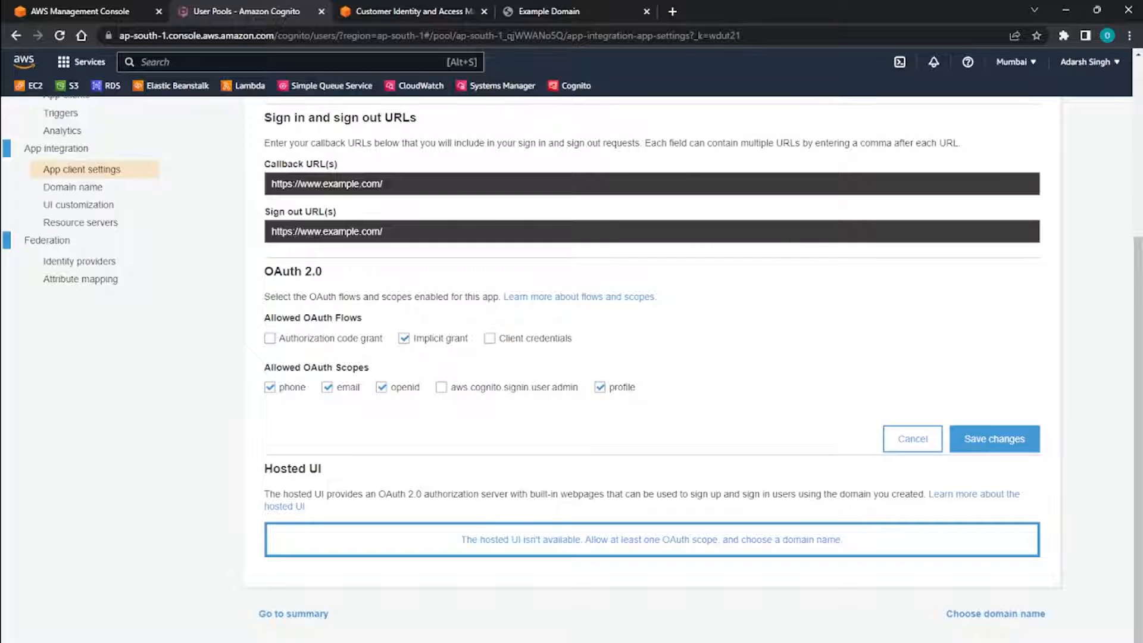
scroll(652, 357, "up", 3)
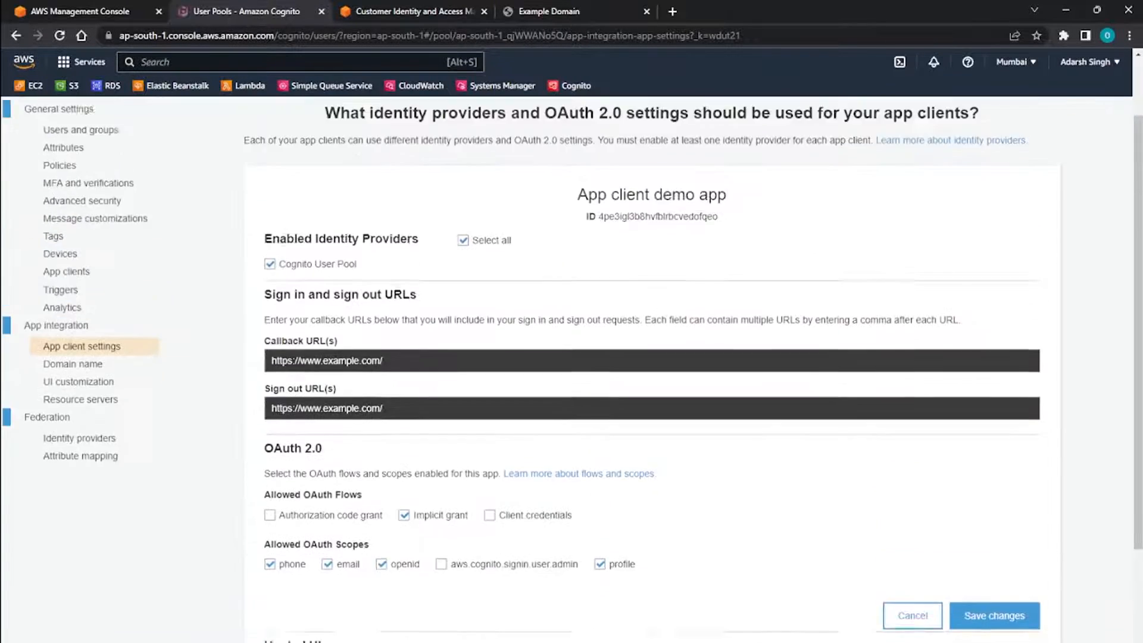
scroll(652, 357, "down", 3)
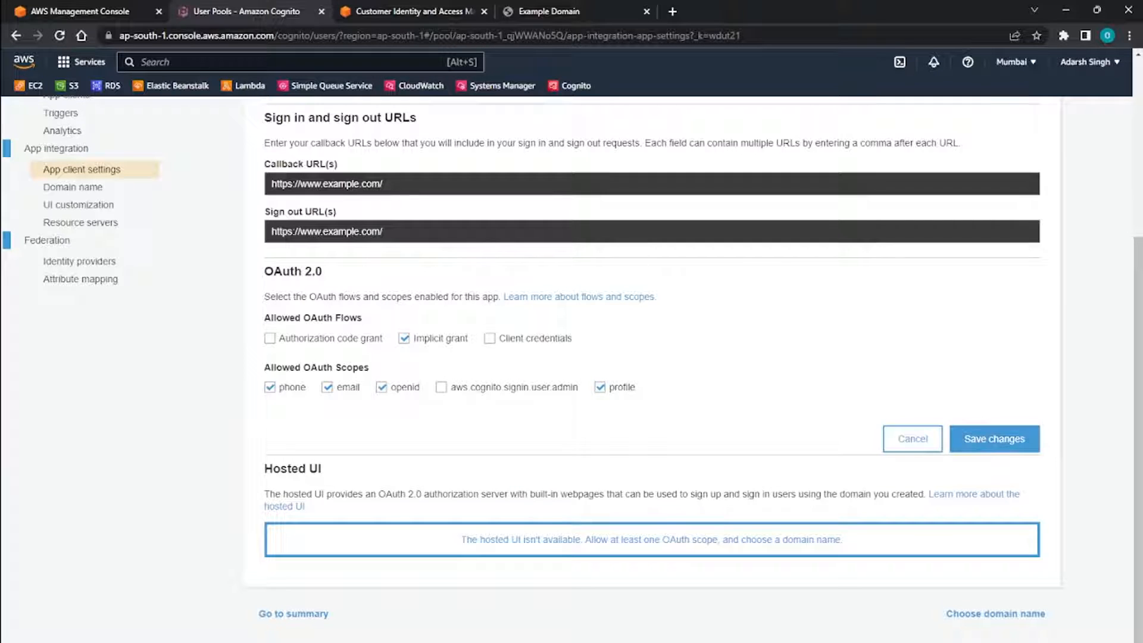
left_click(994, 440)
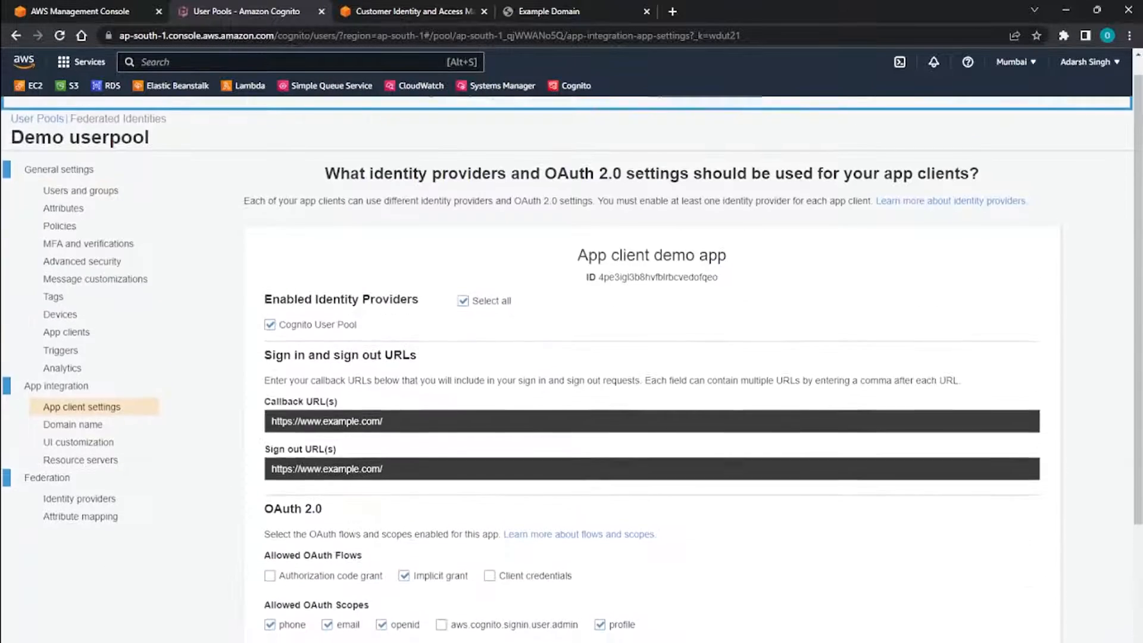
Launch the hosted UI to view its sign-in page, close that page and return to the app client settings.
scroll(651, 369, "down", 4)
left_click(305, 538)
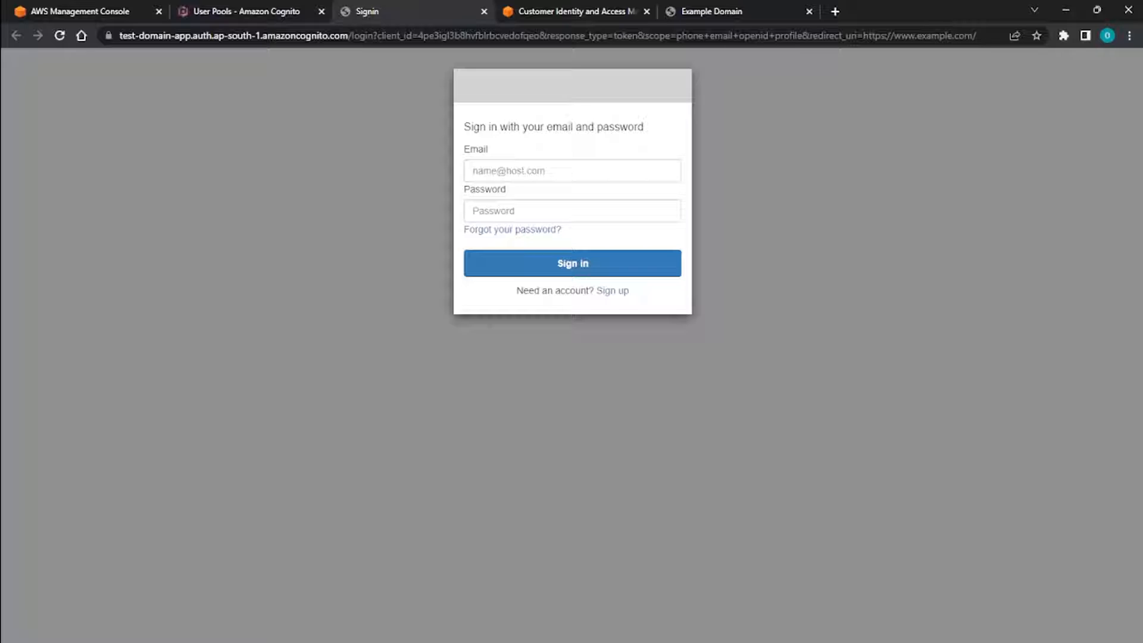
left_click(247, 12)
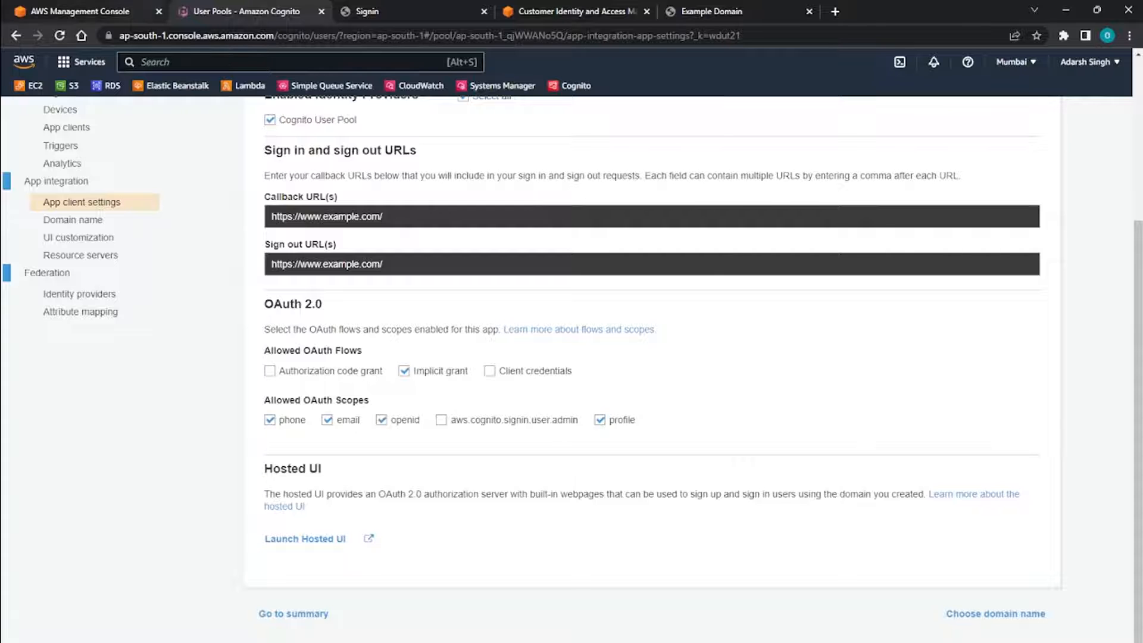
left_click(96, 12)
left_click(484, 11)
left_click(247, 11)
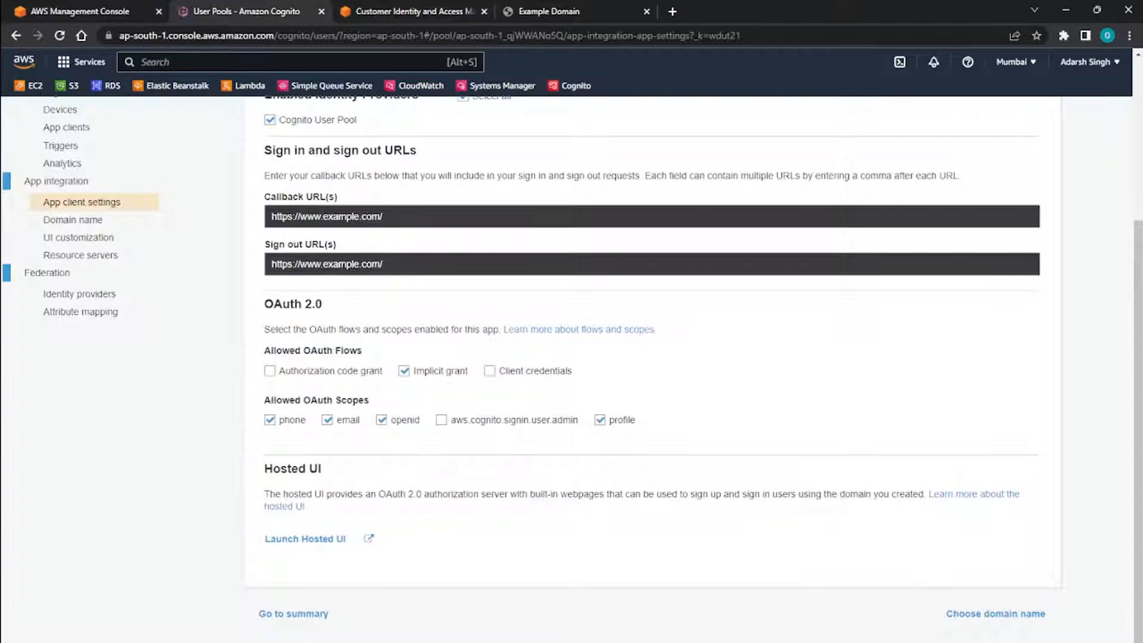
Open the federation identity providers of Demo userpool and show the Google provider's configuration.
scroll(651, 369, "up", 4)
scroll(652, 369, "down", 4)
scroll(651, 369, "up", 4)
left_click(79, 520)
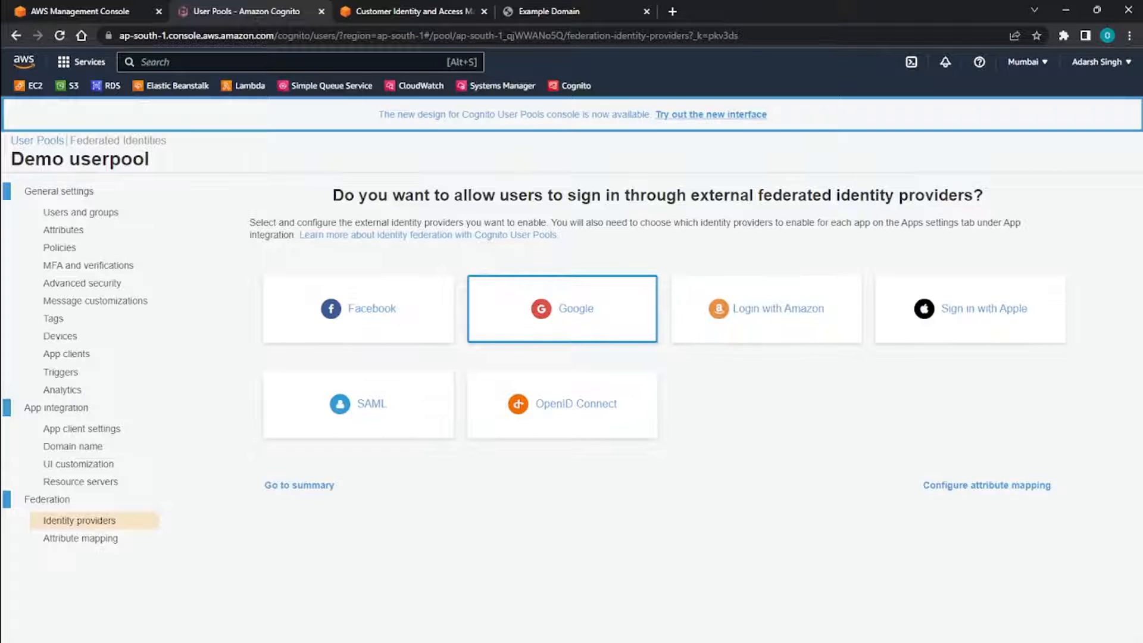
left_click(562, 308)
scroll(562, 308, "down", 2)
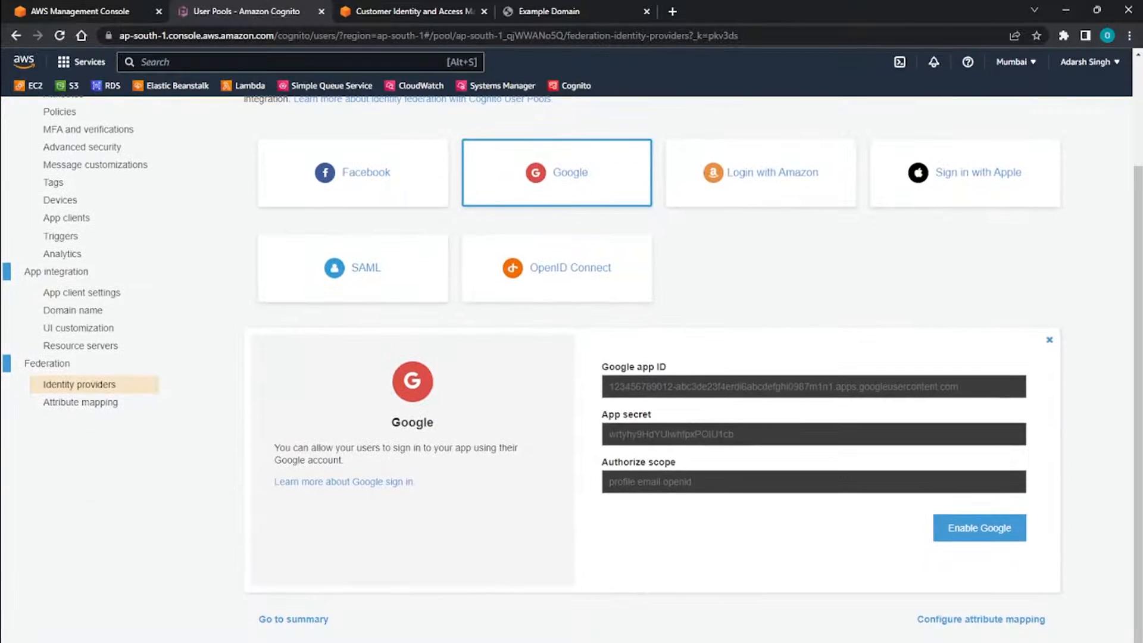
Examine the Google app ID, App secret and Authorize scope fields required to enable Google.
left_click_drag(601, 367, 667, 367)
left_click_drag(614, 415, 628, 414)
left_click_drag(608, 462, 676, 463)
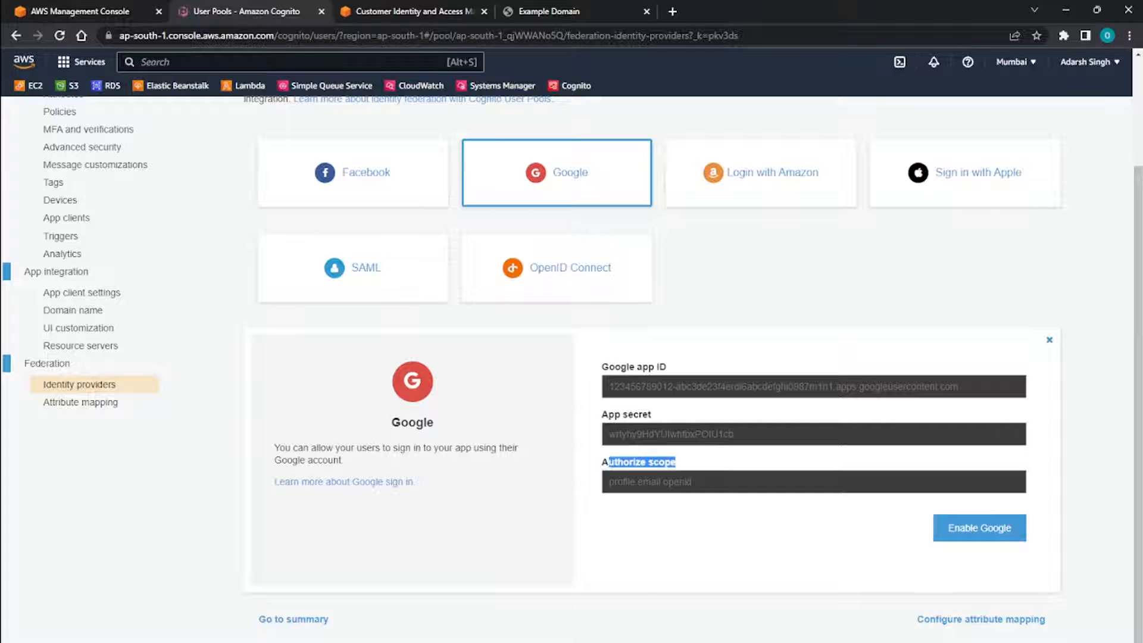
left_click(685, 463)
left_click(714, 387)
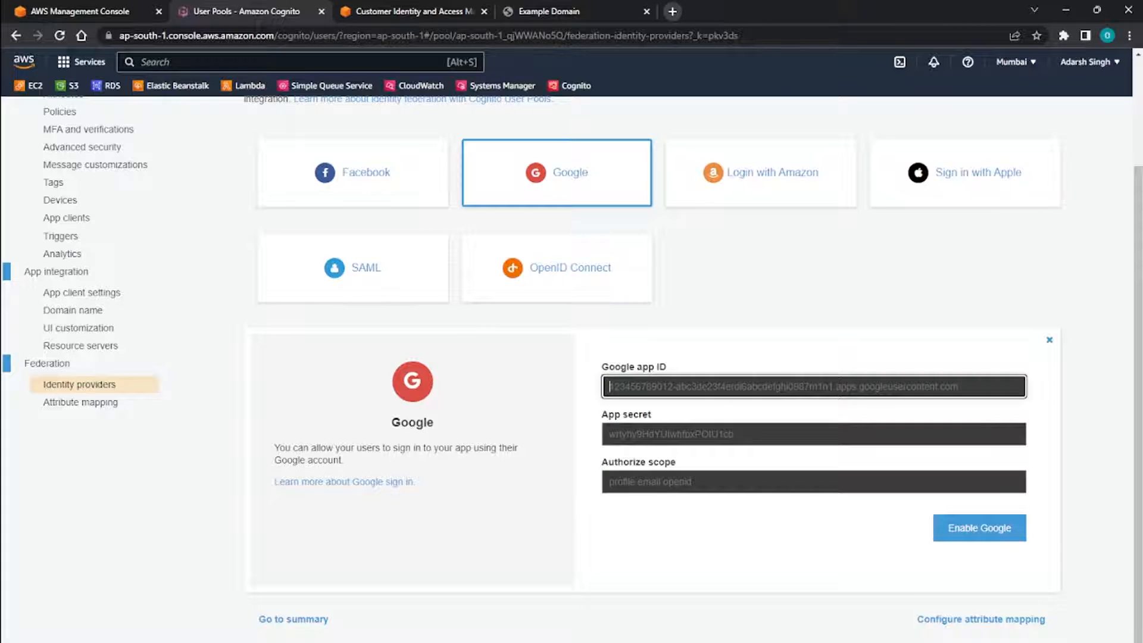
Search for "google console" in a new browser tab and open the Google Cloud console.
left_click(672, 11)
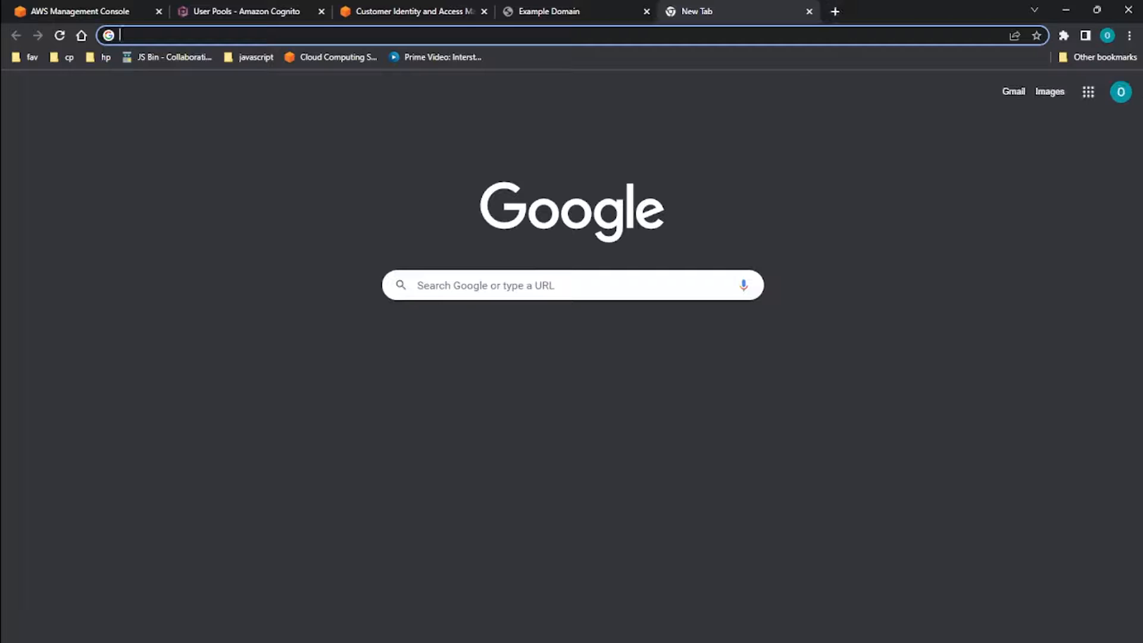
type("google console")
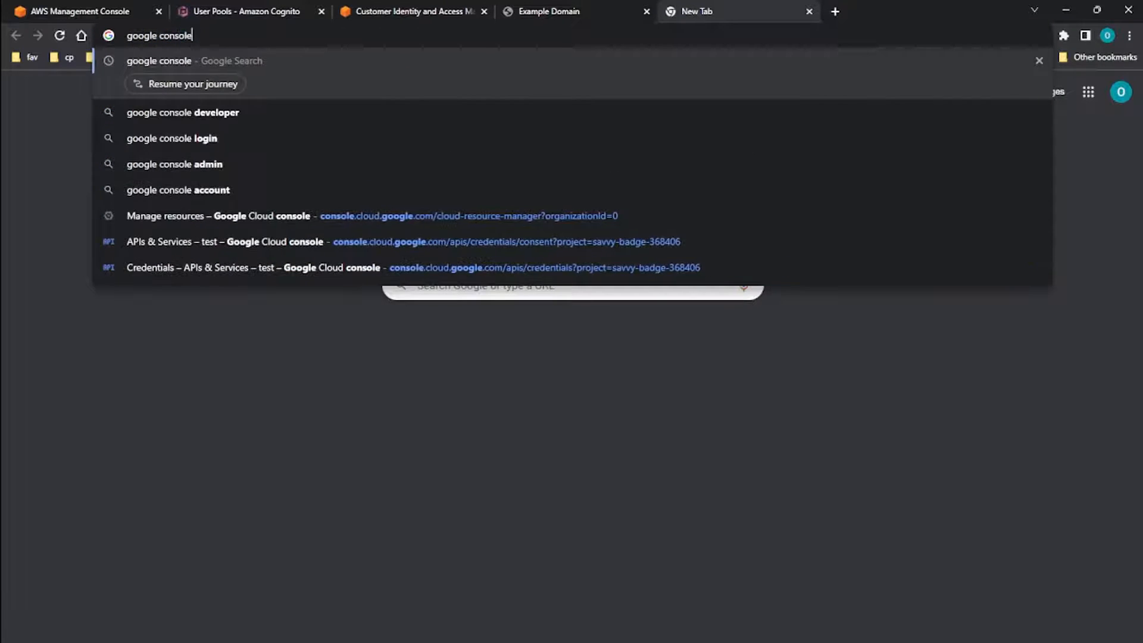
key("Return")
left_click(227, 301)
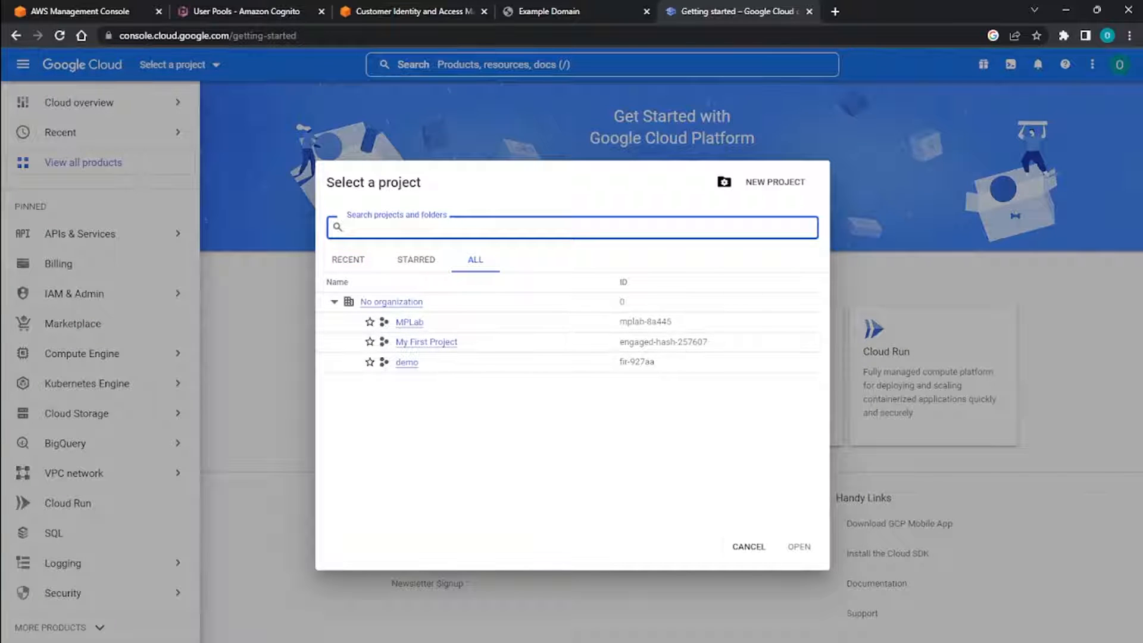
Create a new Google Cloud project named GoogleSignUp without an organization.
left_click(762, 182)
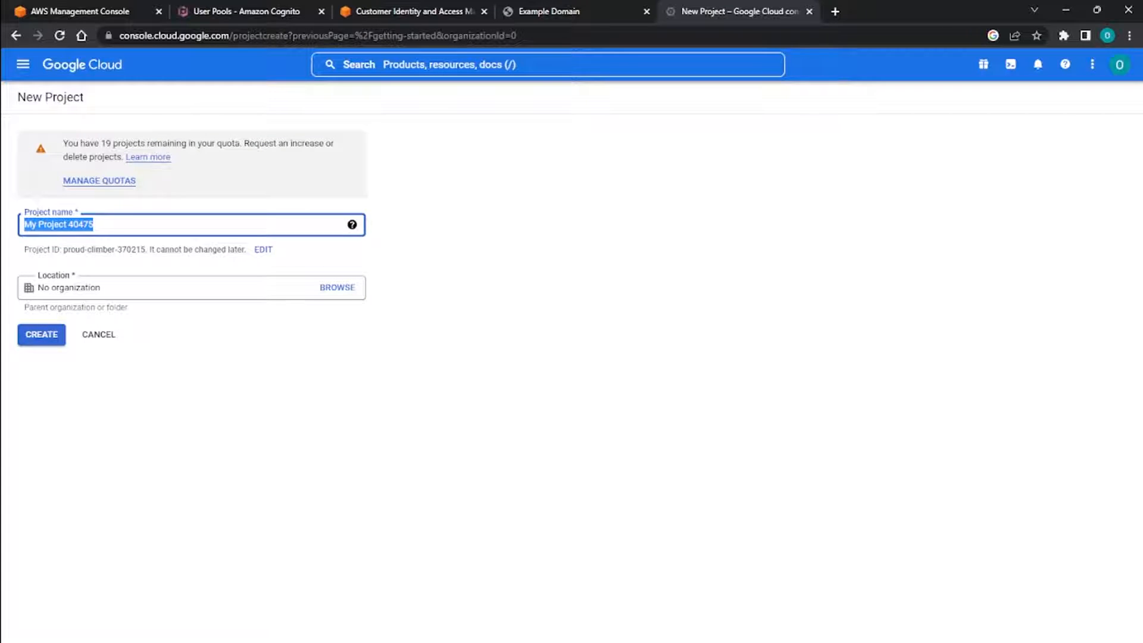
key("BackSpace")
type("Google")
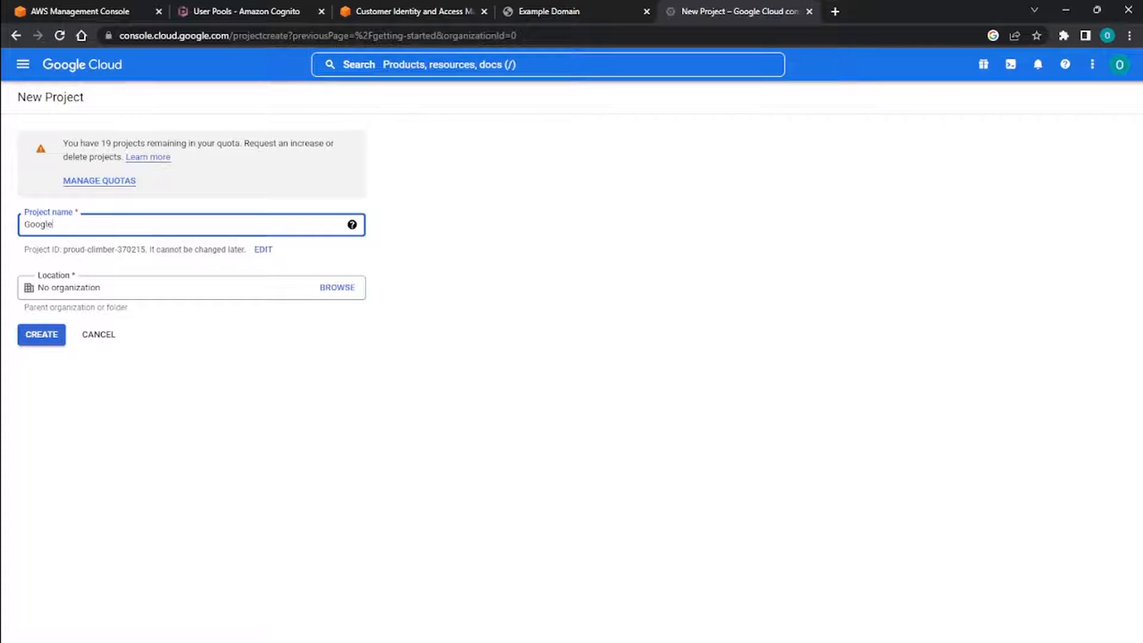
type("SignUp")
left_click(42, 334)
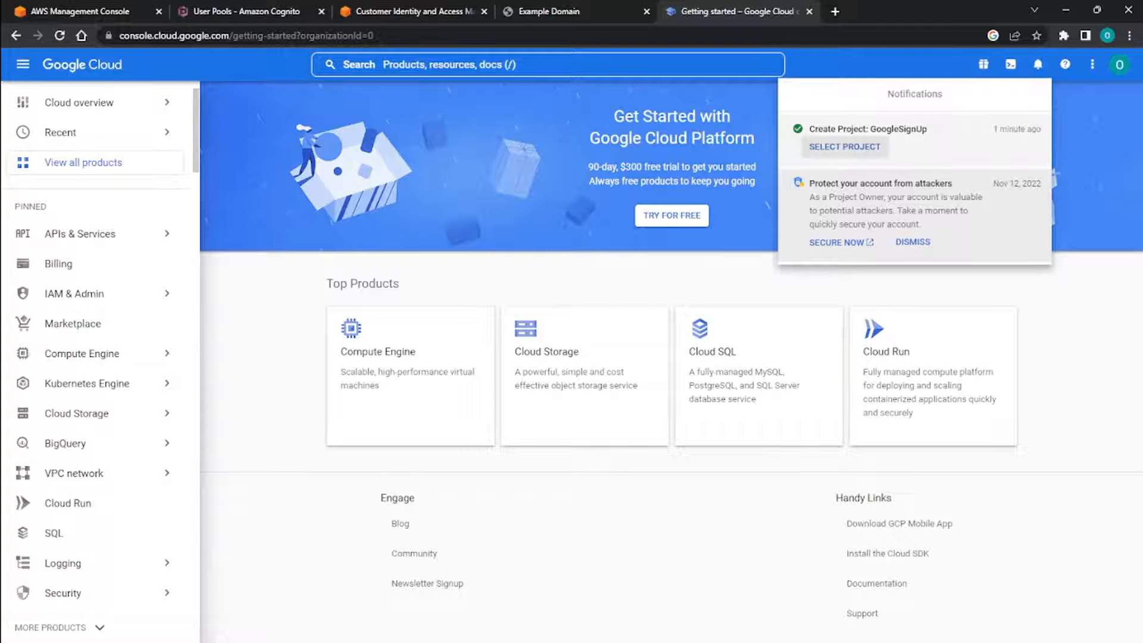
Switch to the GoogleSignUp project and check in the project picker that it is selected.
left_click(844, 147)
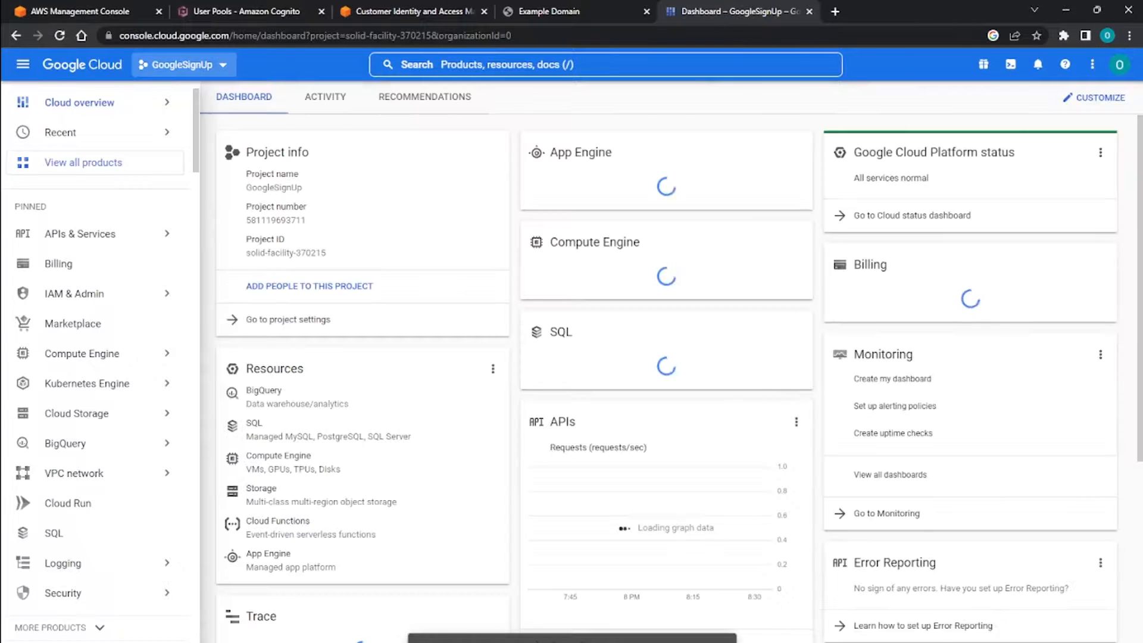
left_click(183, 65)
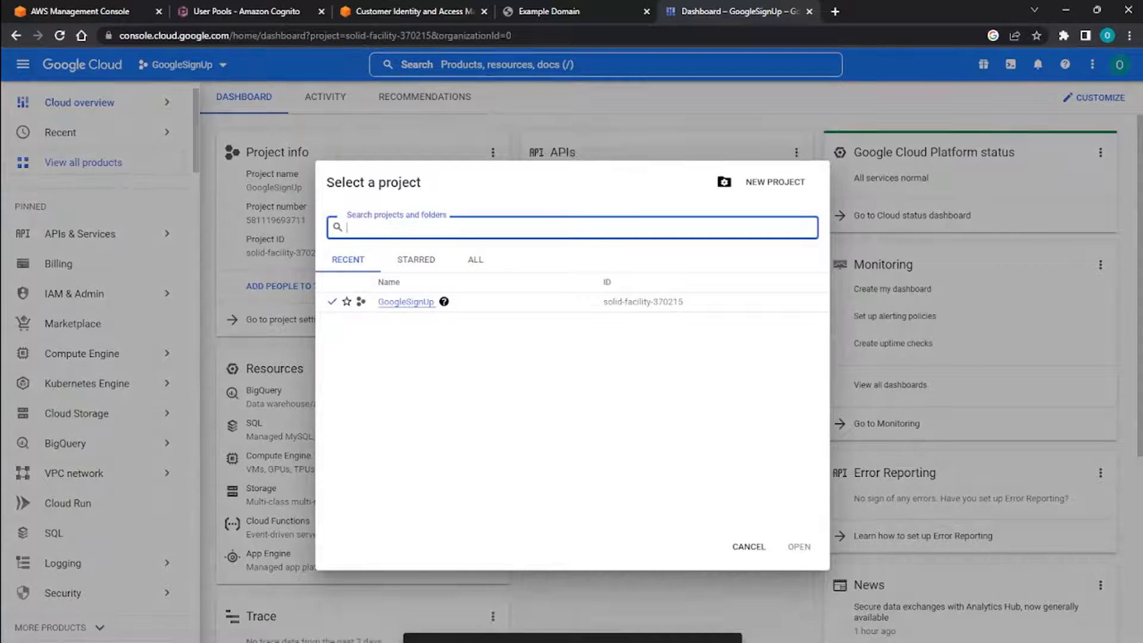
left_click(748, 546)
Open the OAuth consent screen configuration of the GoogleSignUp project and dismiss the satisfaction survey.
mouse_move(95, 233)
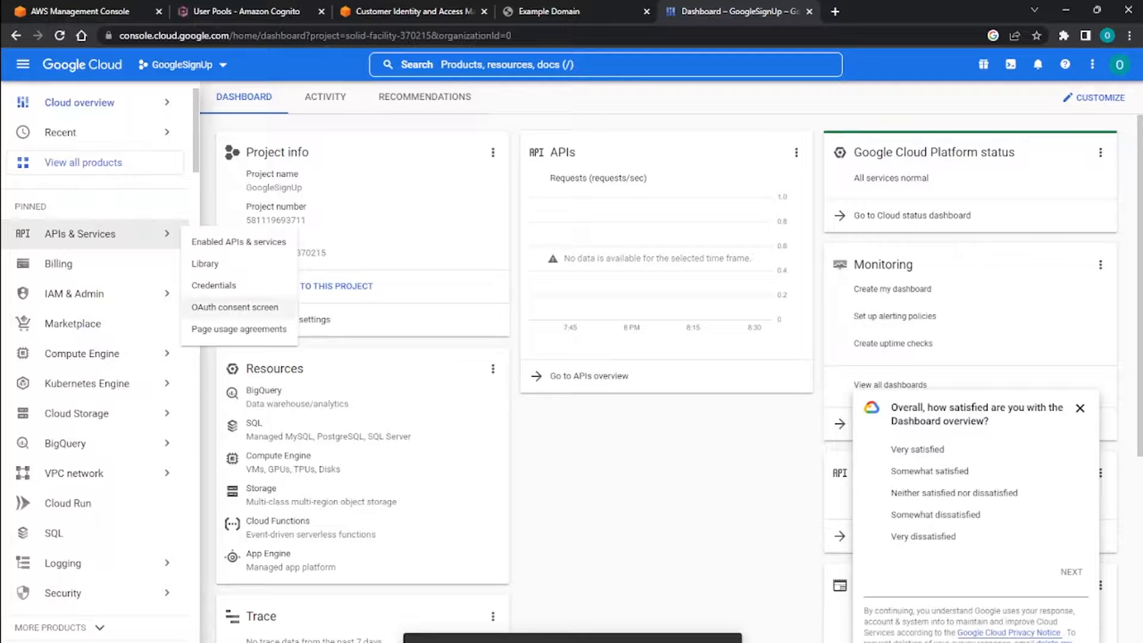
left_click(235, 306)
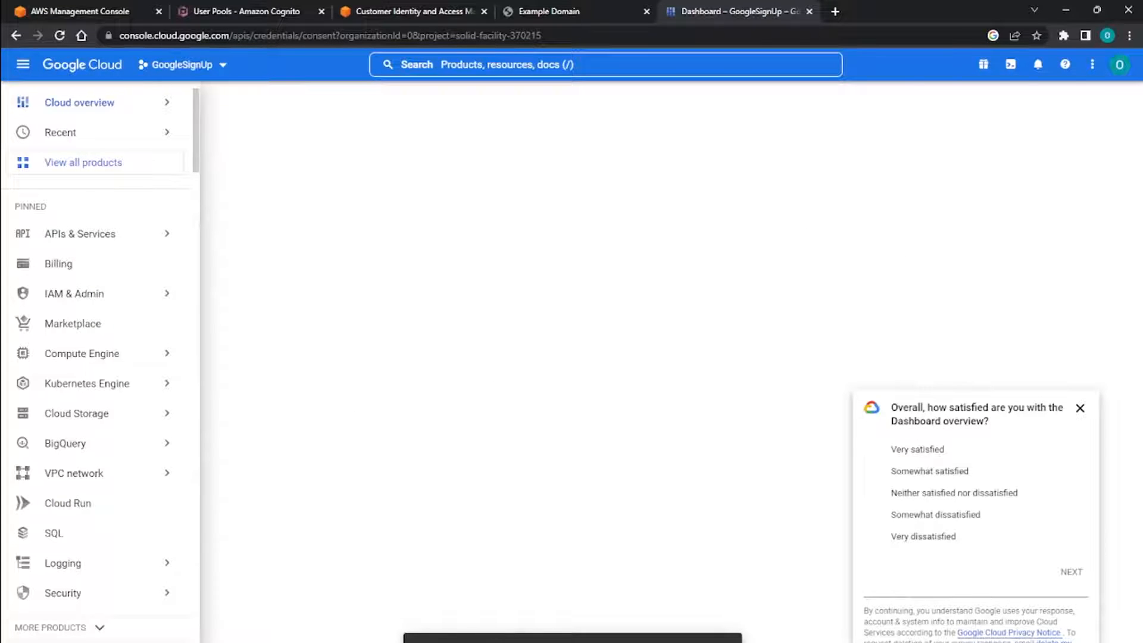
left_click(1079, 408)
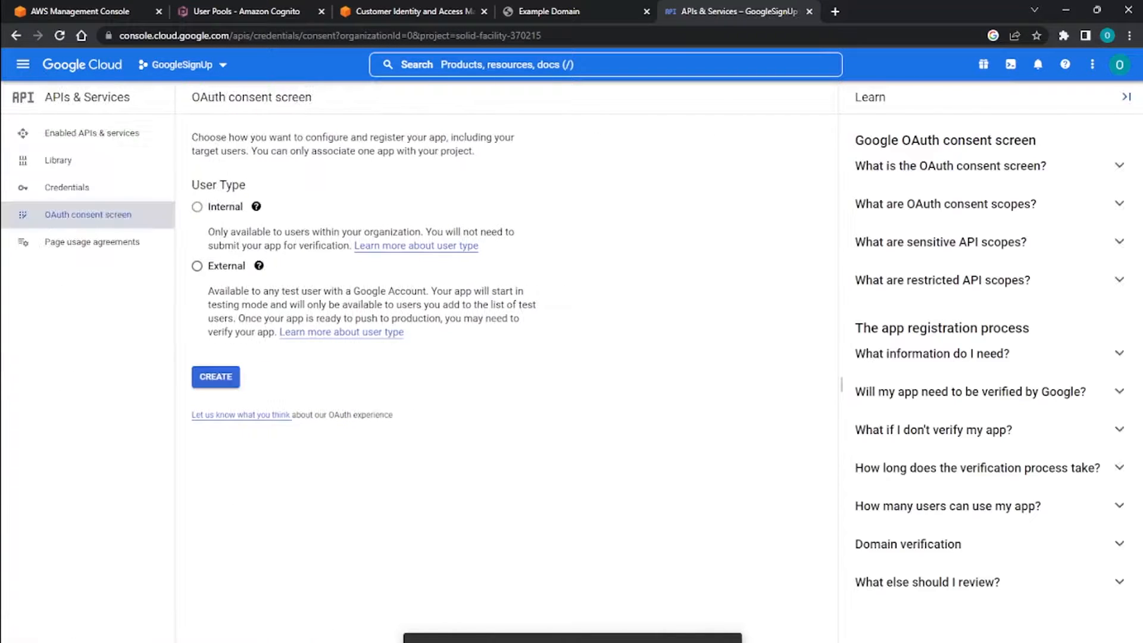
Choose the External user type for the OAuth consent screen and create the app registration.
mouse_move(259, 266)
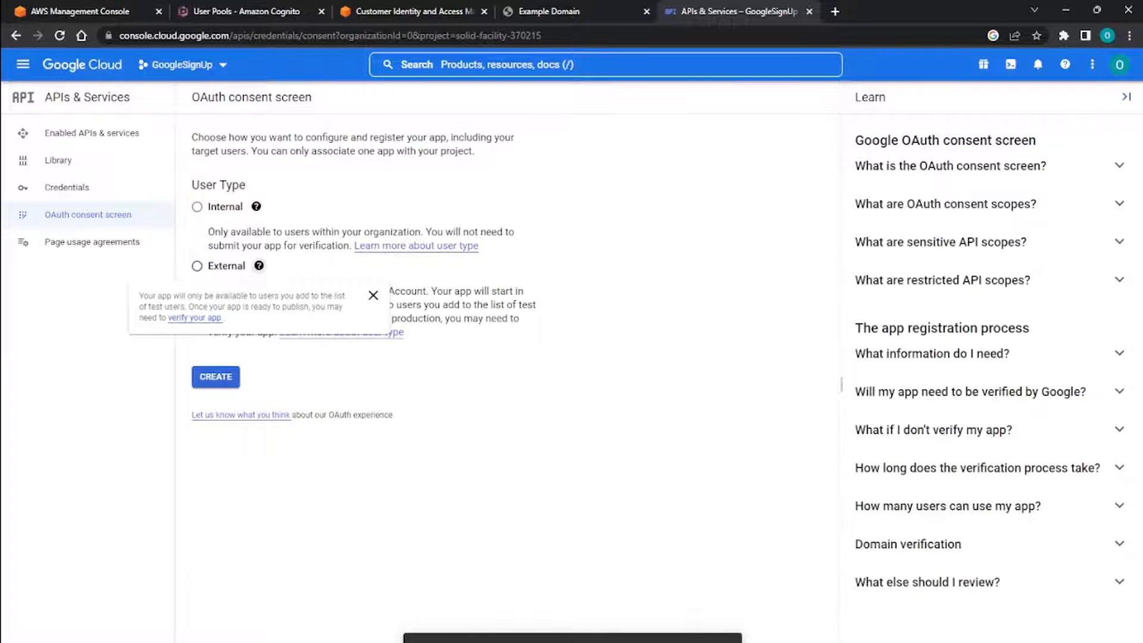
left_click(197, 266)
mouse_move(259, 266)
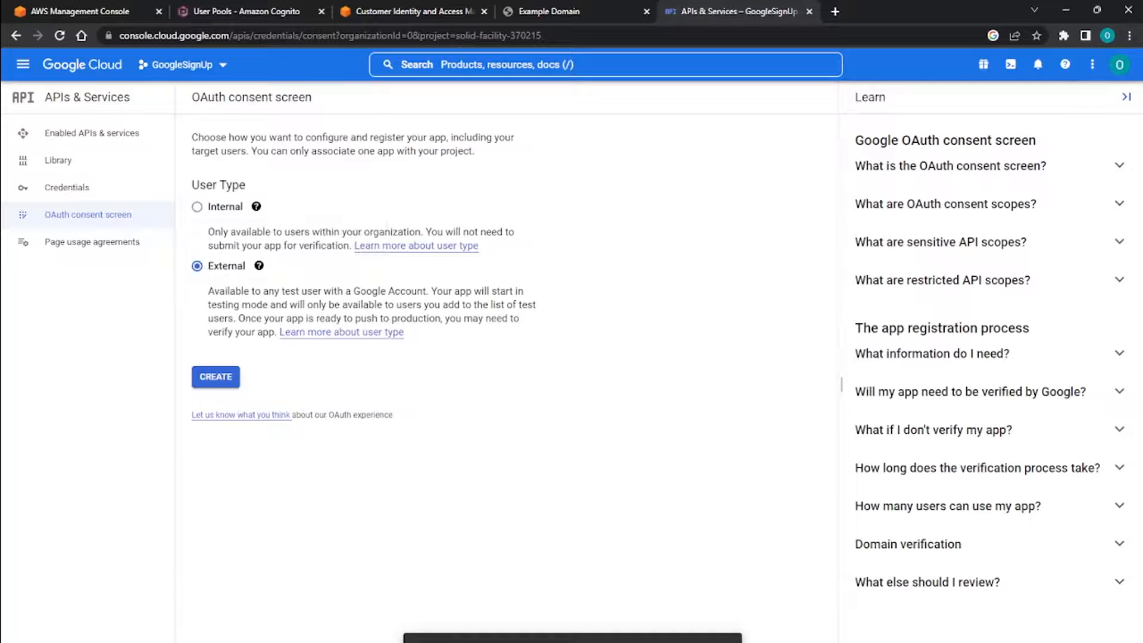
left_click(215, 376)
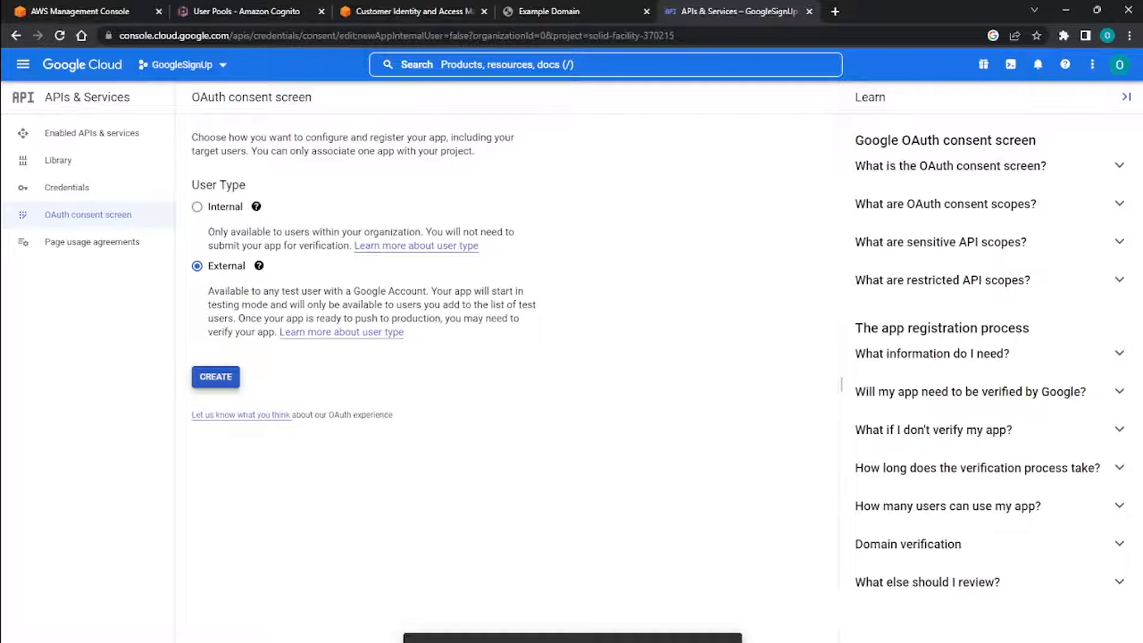
Enter DemoGoogleSignUp as the app name in the OAuth consent screen's app information.
left_click(366, 264)
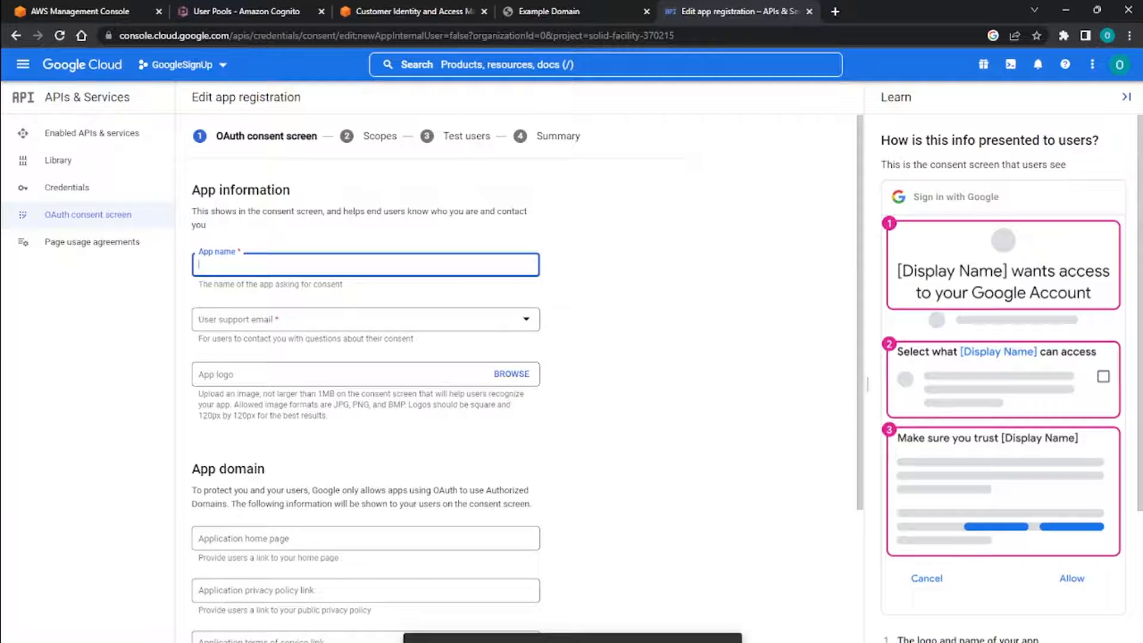
left_click(365, 320)
key("Escape")
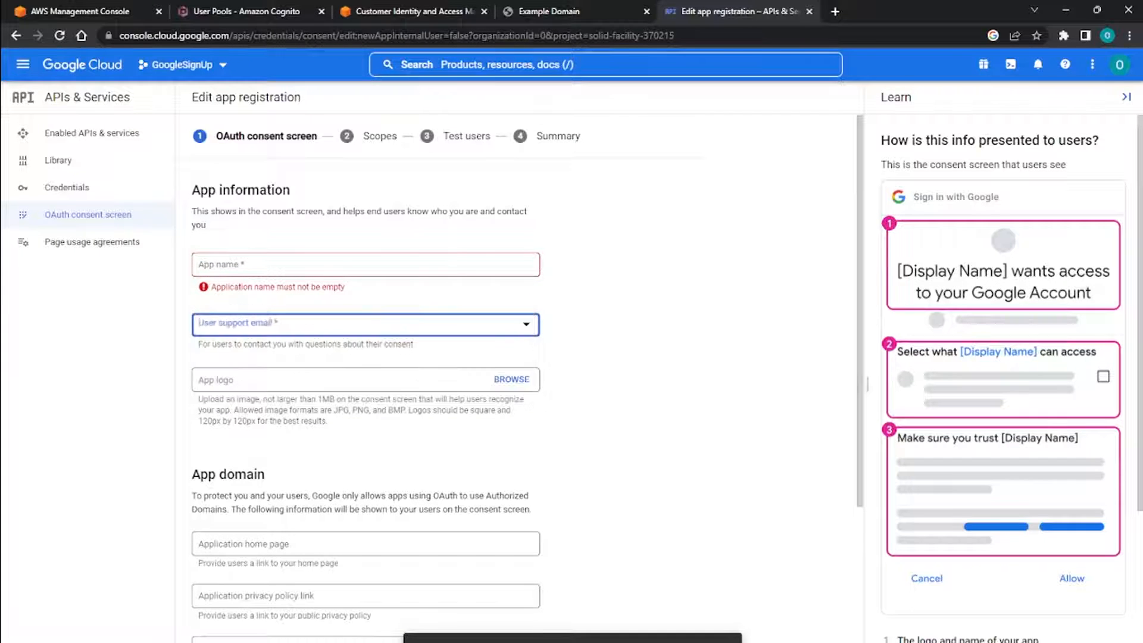
left_click(365, 265)
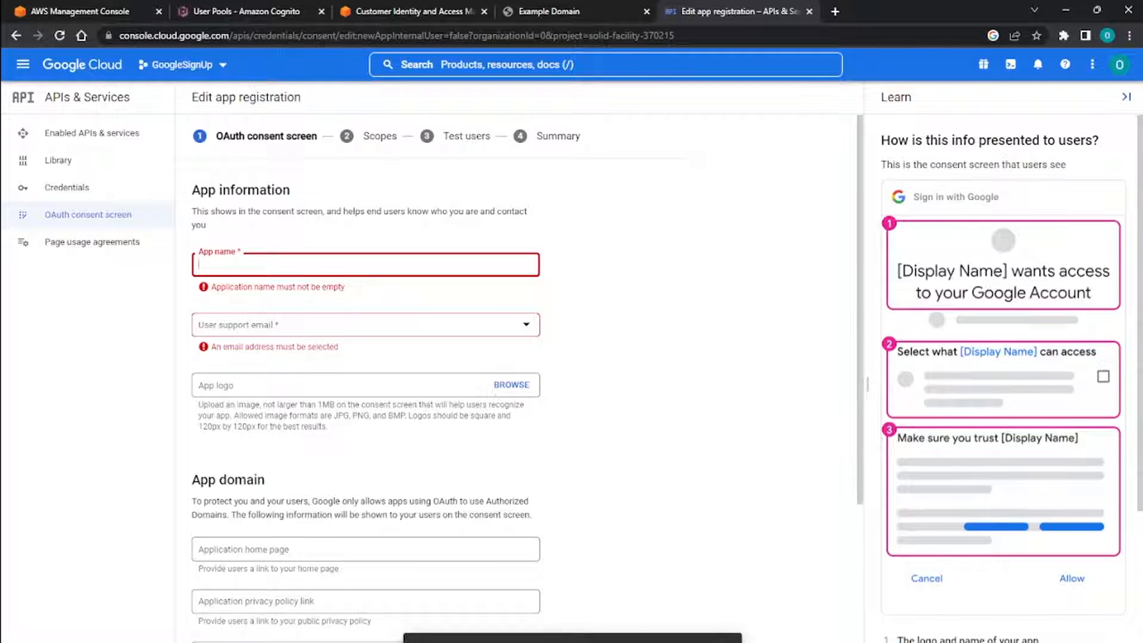
type("DemoGoog")
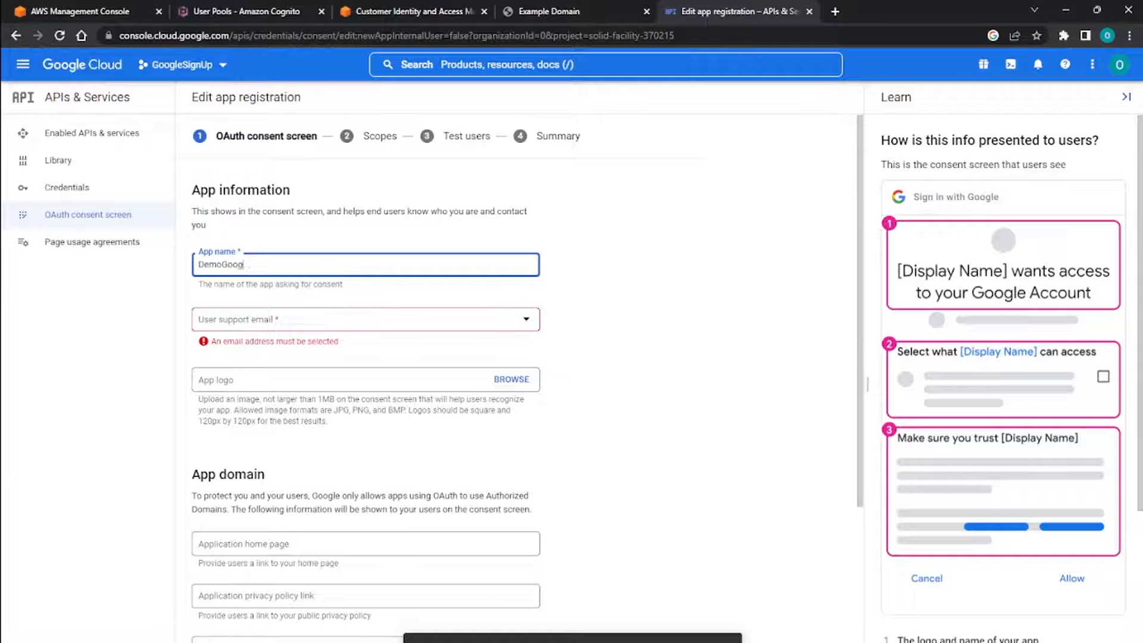
type("leSignUp")
Choose the account's own e-mail address as the user support email.
scroll(365, 264, "down", 1)
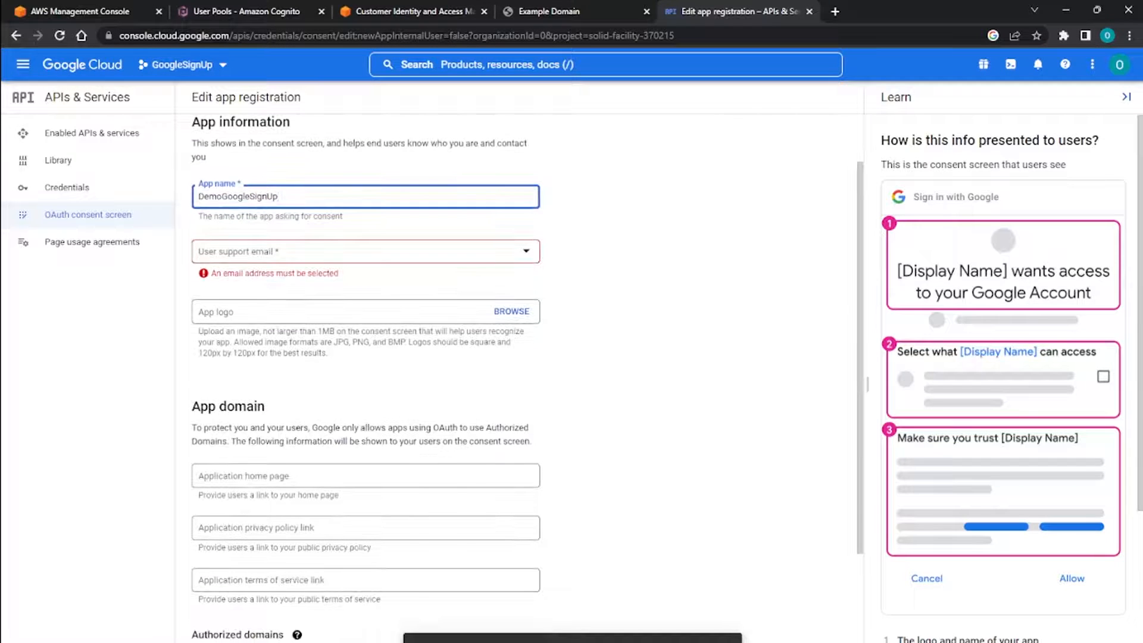
left_click(366, 251)
left_click(258, 260)
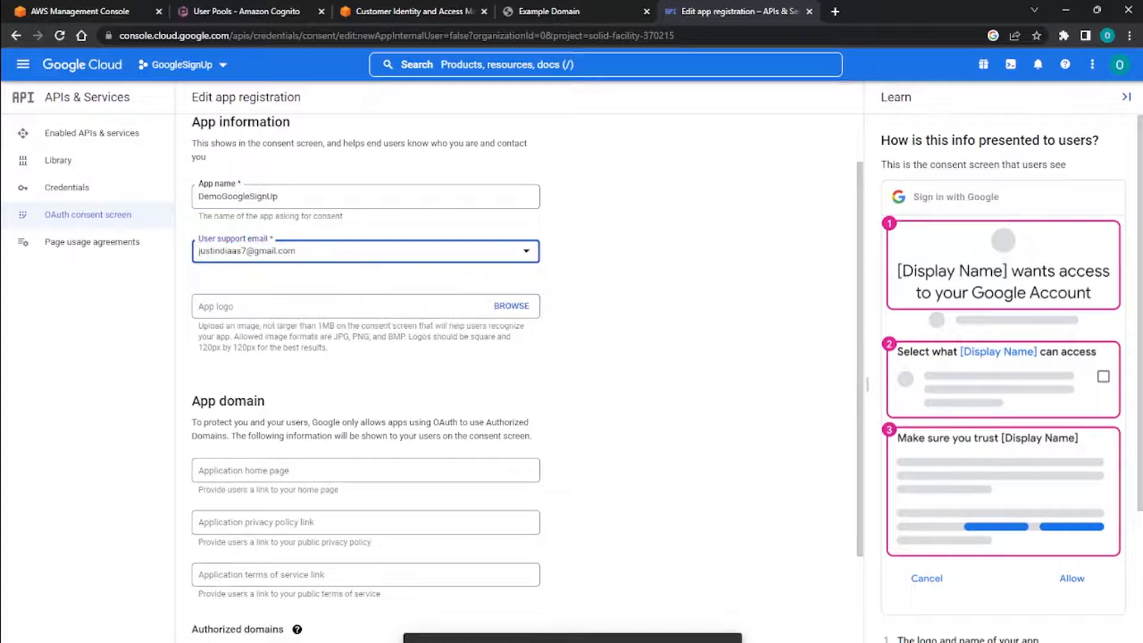
Add amazoncognito.com as an authorized domain for the app.
scroll(365, 357, "down", 1)
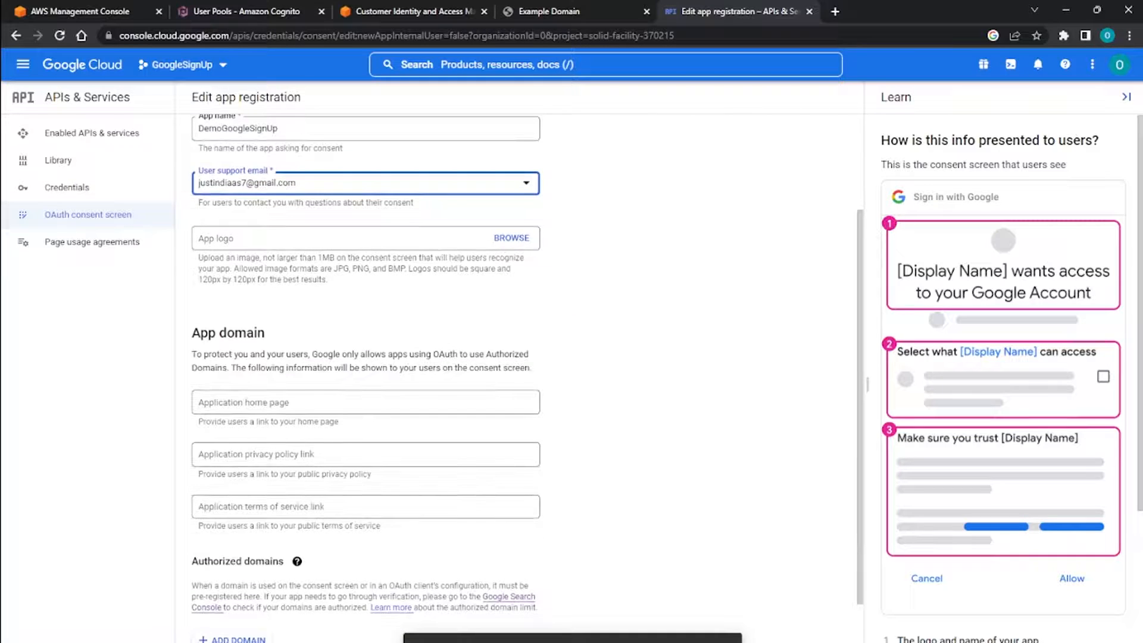
scroll(365, 357, "down", 2)
left_click_drag(225, 223, 345, 455)
left_click(381, 452)
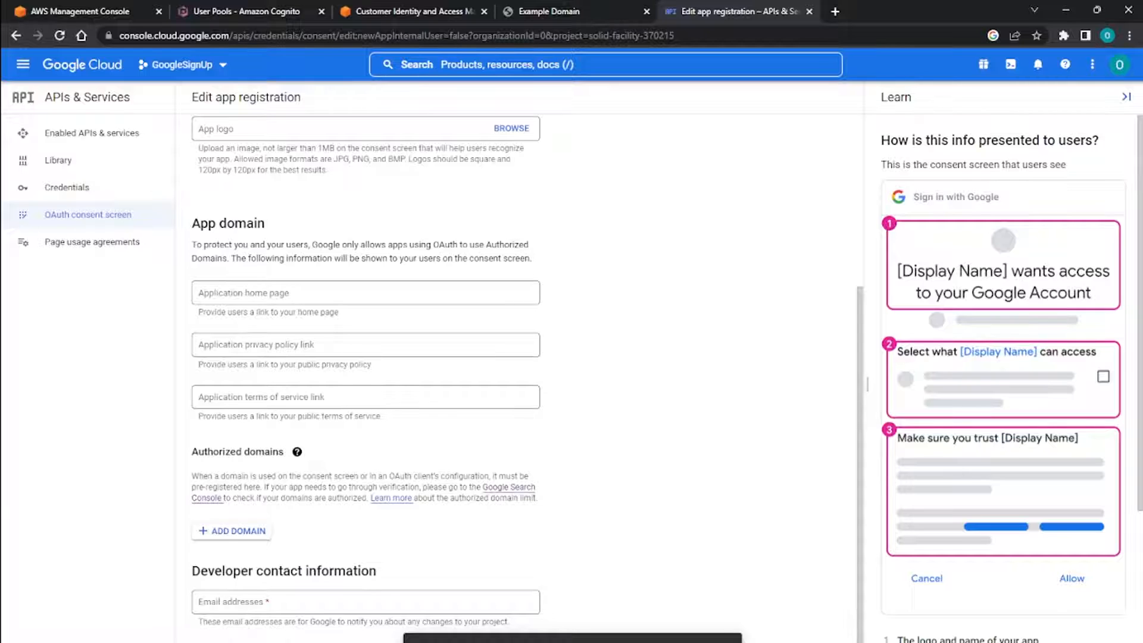
left_click(233, 531)
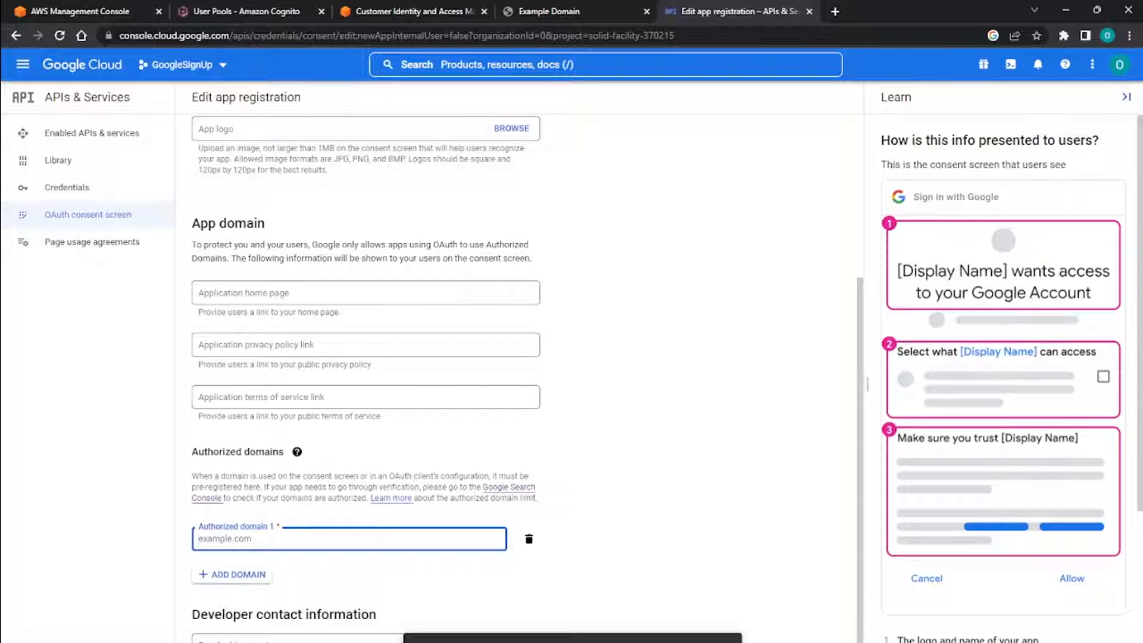
key("alt+Tab")
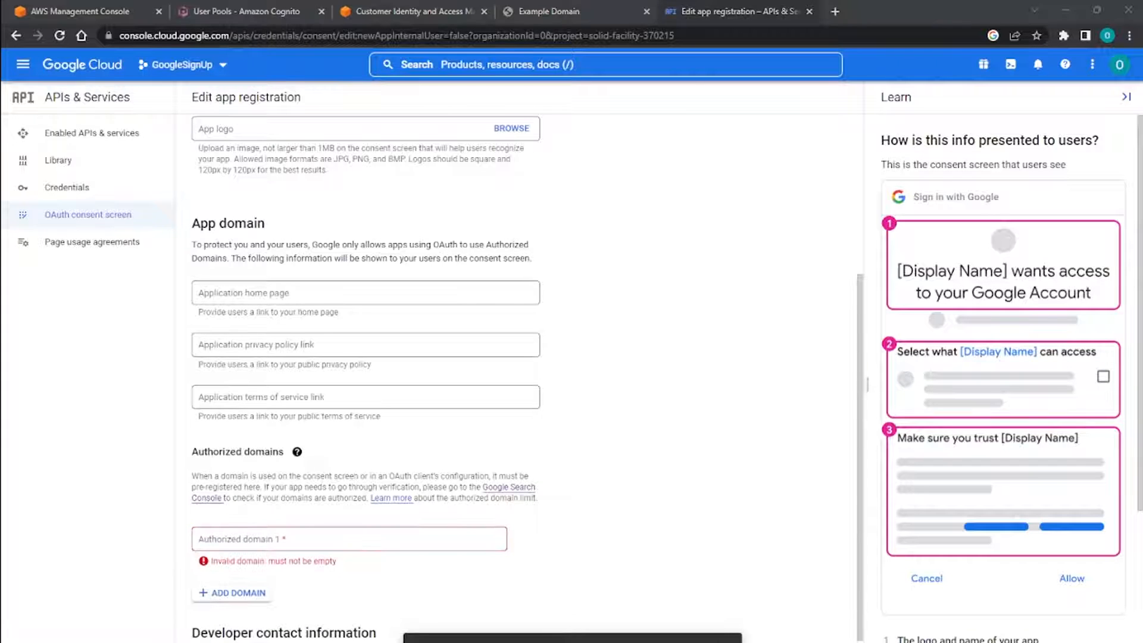
left_click(350, 539)
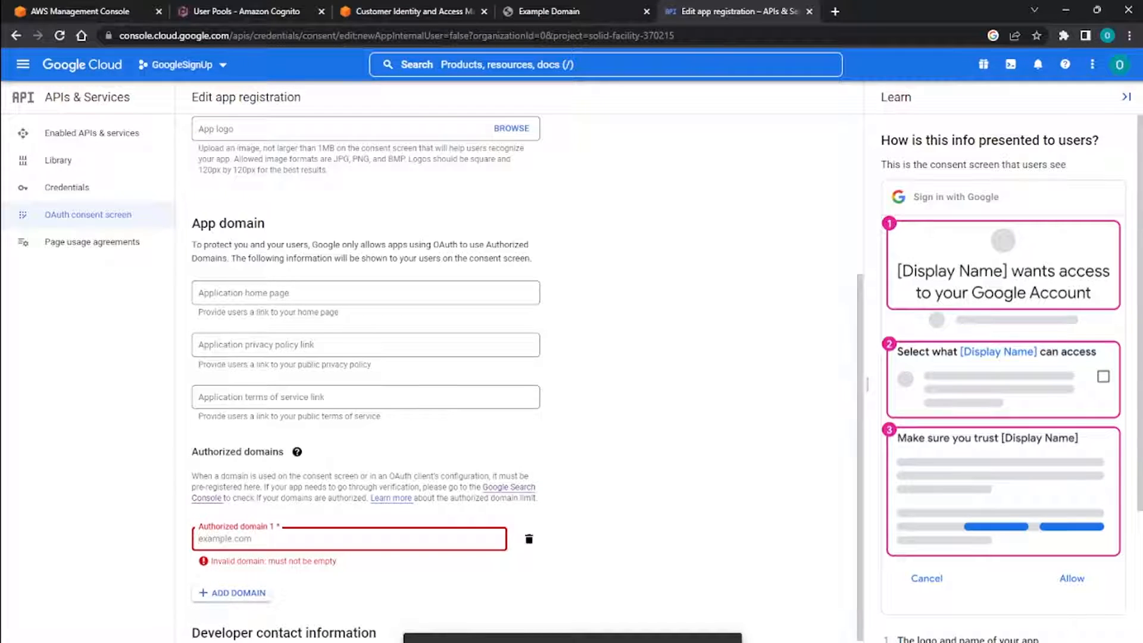
type("amazoncognito.com")
left_click(387, 452)
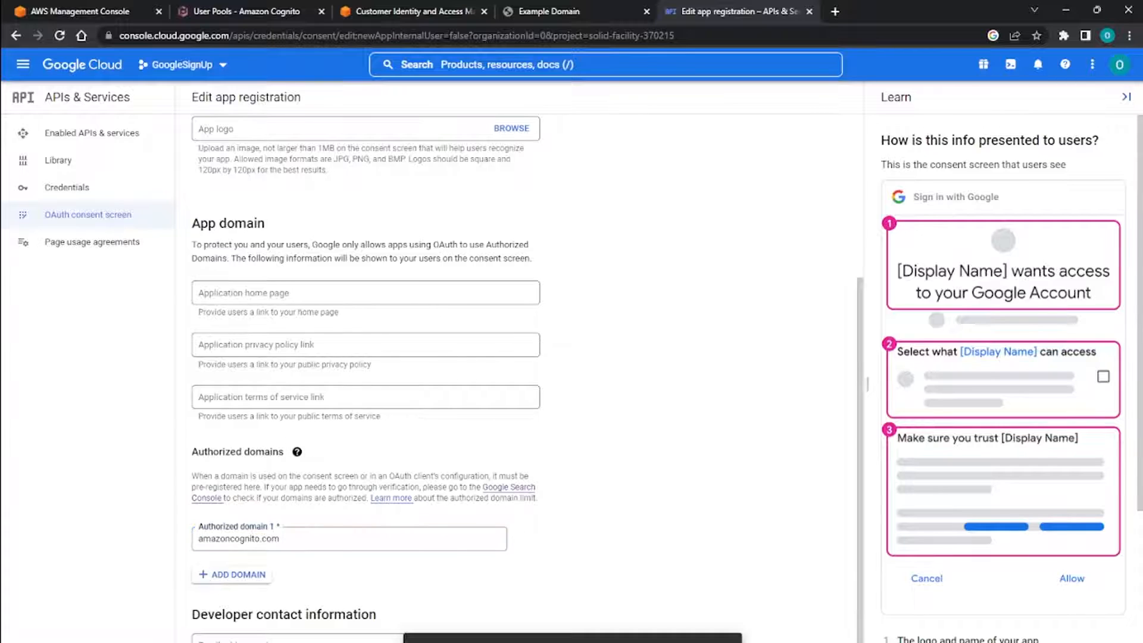
scroll(366, 380, "down", 1)
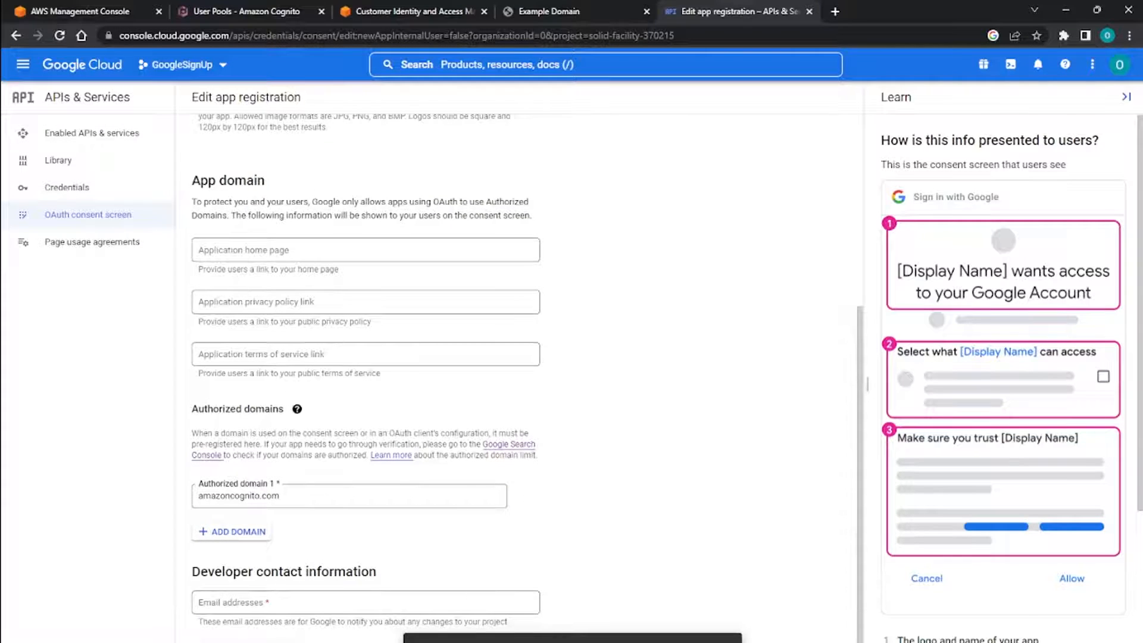
left_click_drag(282, 496, 197, 496)
left_click(607, 484)
Enter the developer's contact e-mail address and save the consent screen details to continue to the scopes.
left_click(366, 602)
scroll(381, 500, "down", 1)
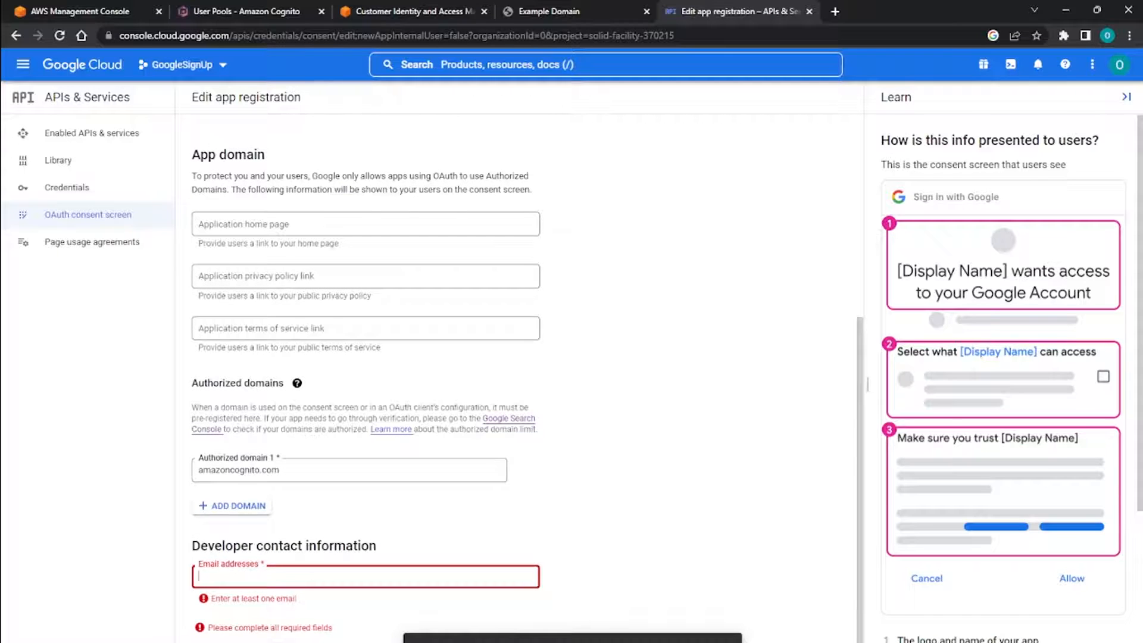
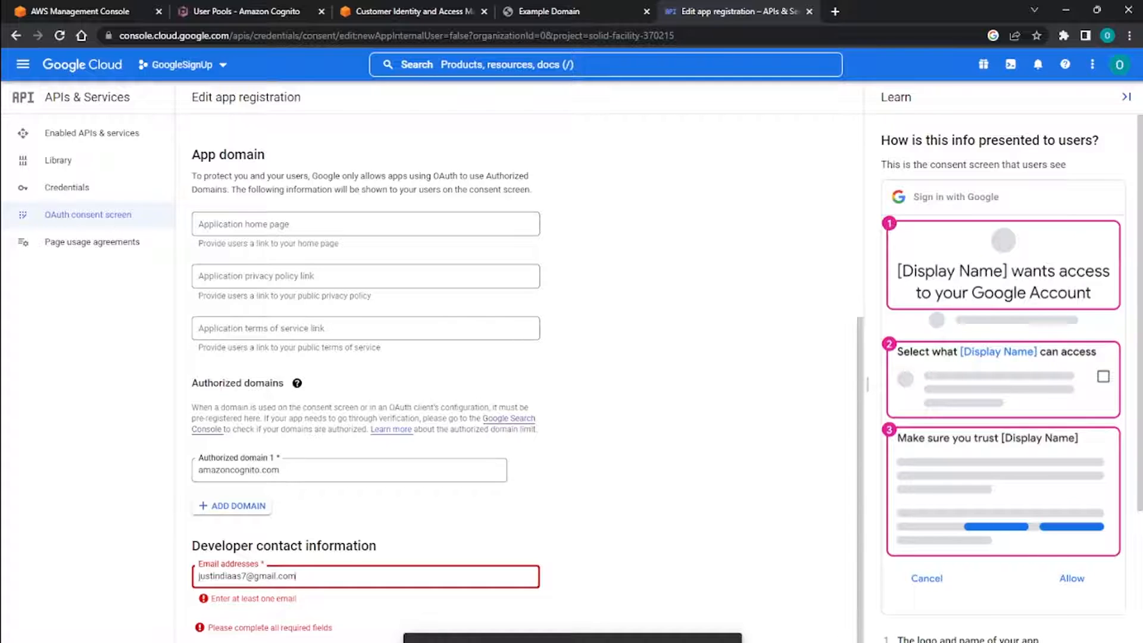
key("Return")
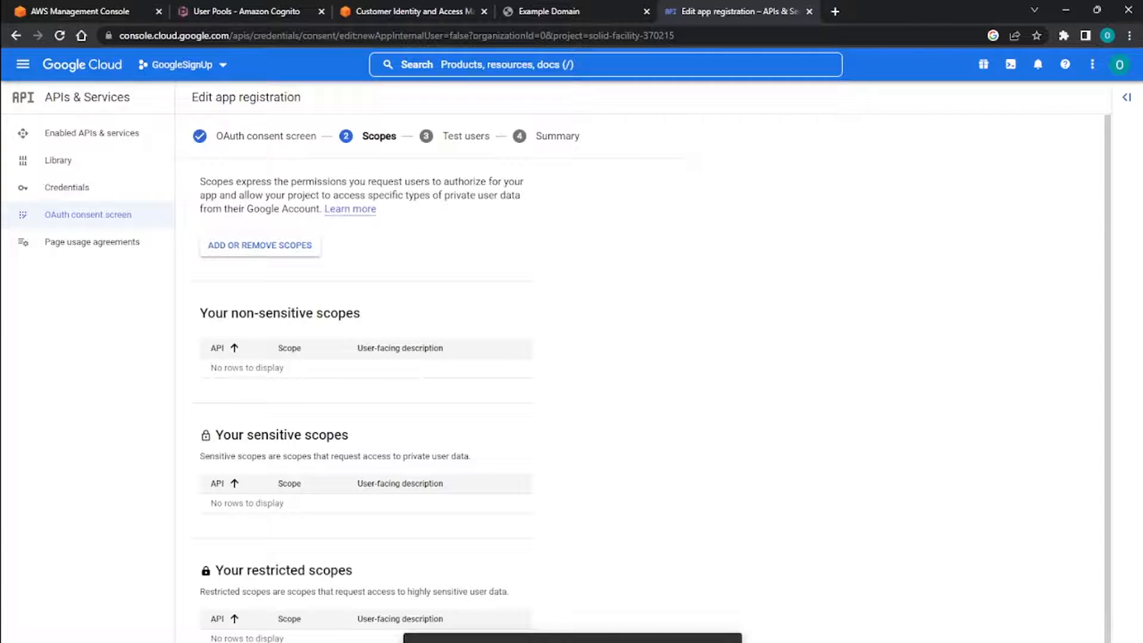
Continue through the scopes and test users stages without adding any, and review the app registration summary.
left_click_drag(200, 182, 346, 181)
left_click(347, 181)
scroll(453, 483, "down", 1)
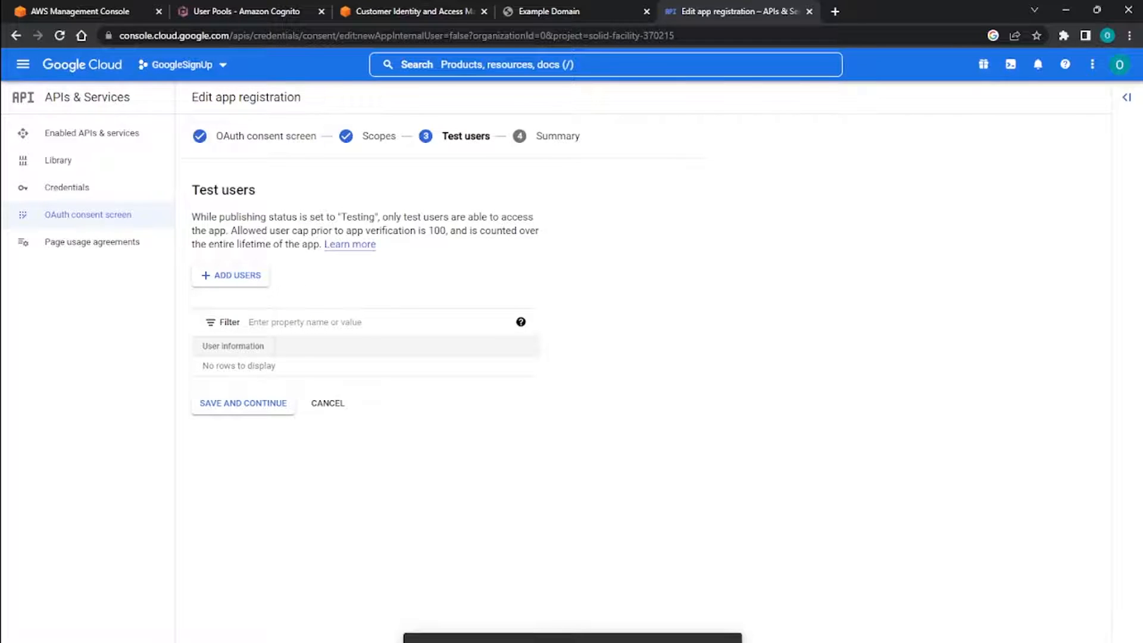
left_click(243, 403)
scroll(595, 357, "down", 5)
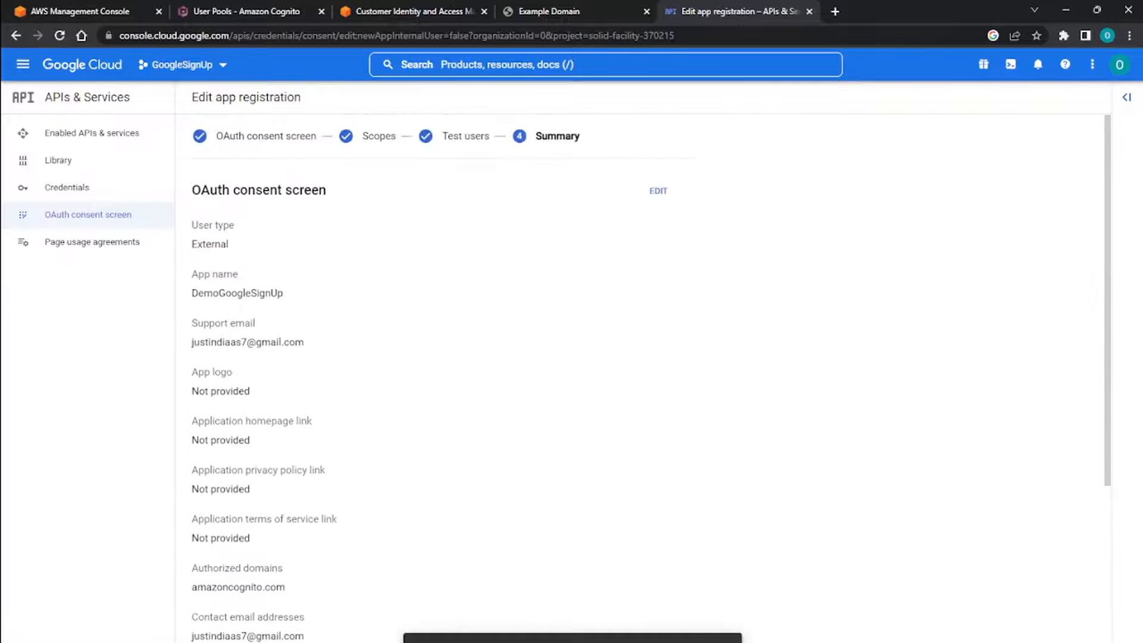
scroll(595, 357, "down", 5)
scroll(521, 557, "down", 1)
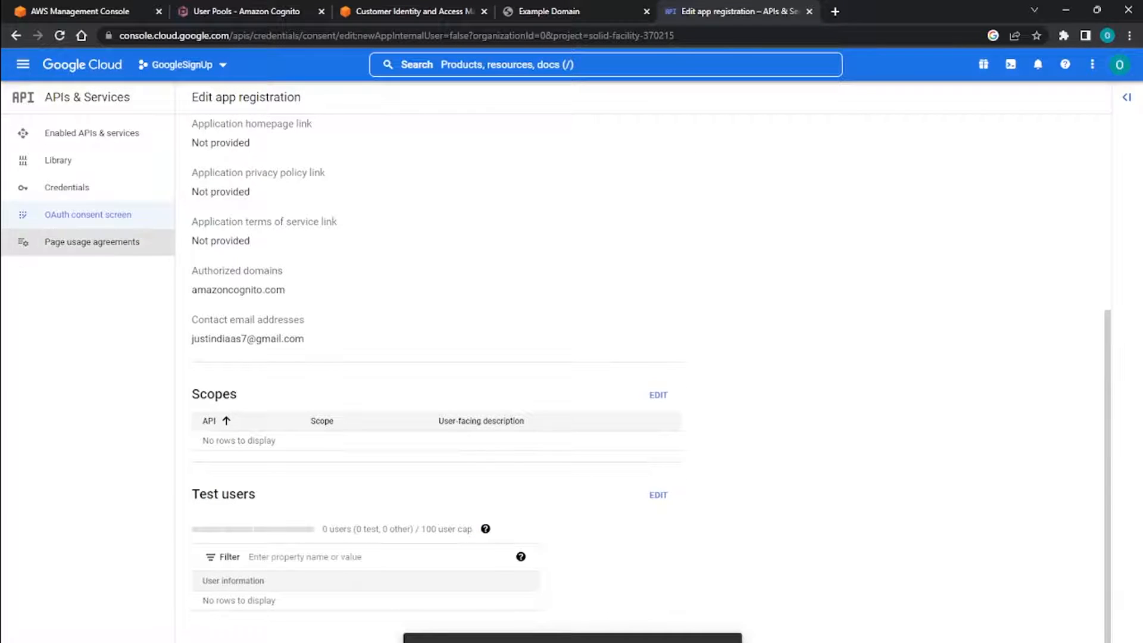
scroll(595, 357, "up", 5)
Start a new OAuth client ID in the project's credentials with Web application as the application type.
left_click(67, 187)
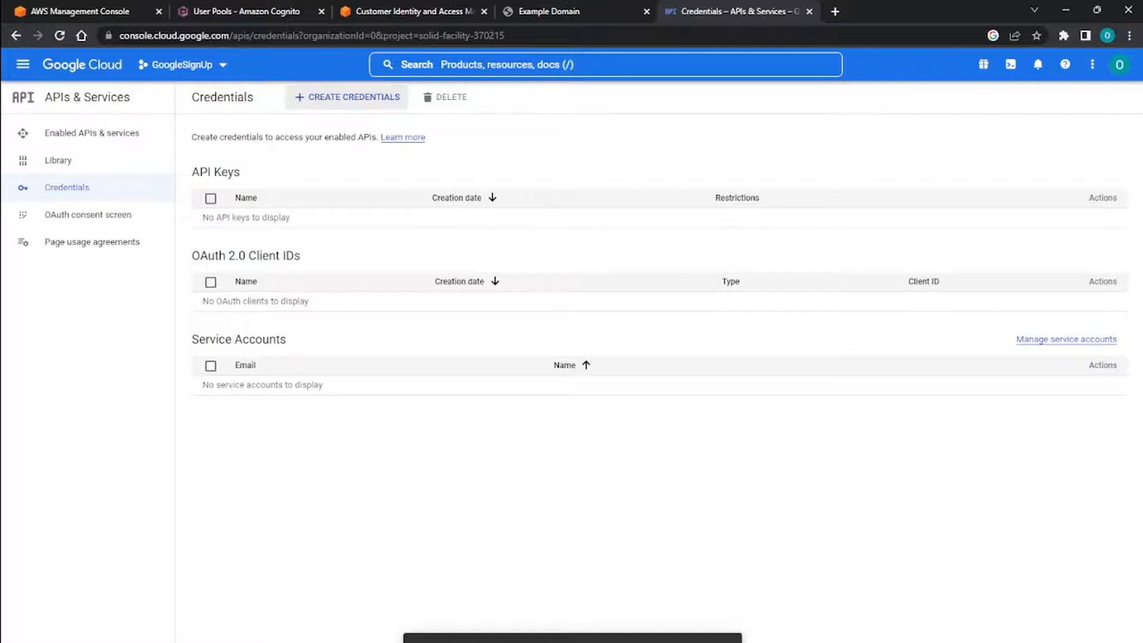
left_click(348, 97)
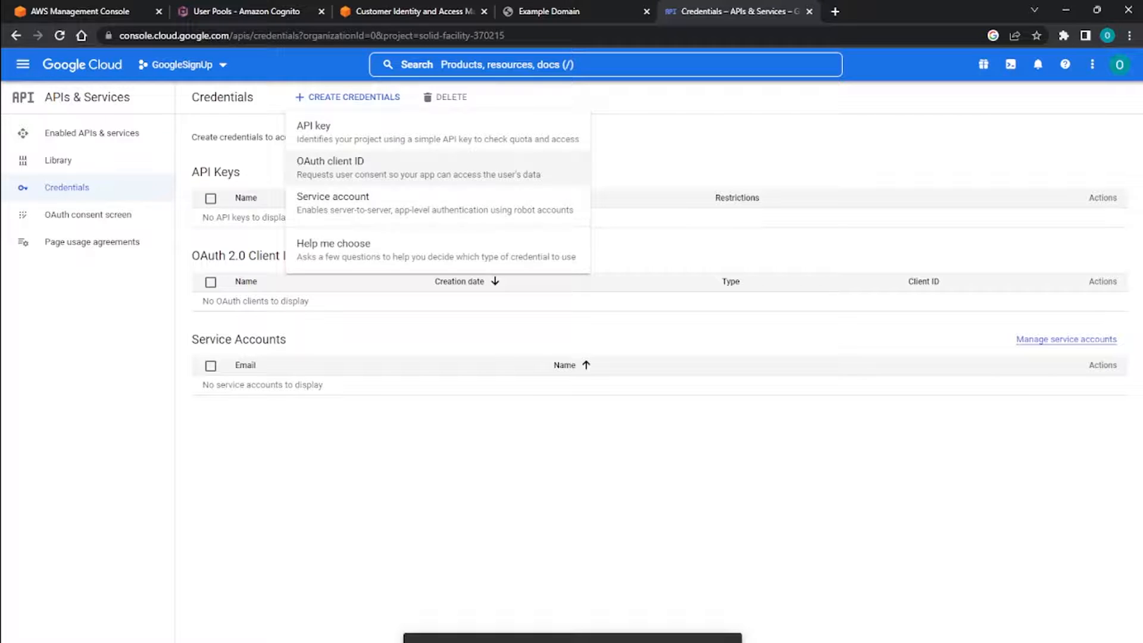
left_click(330, 165)
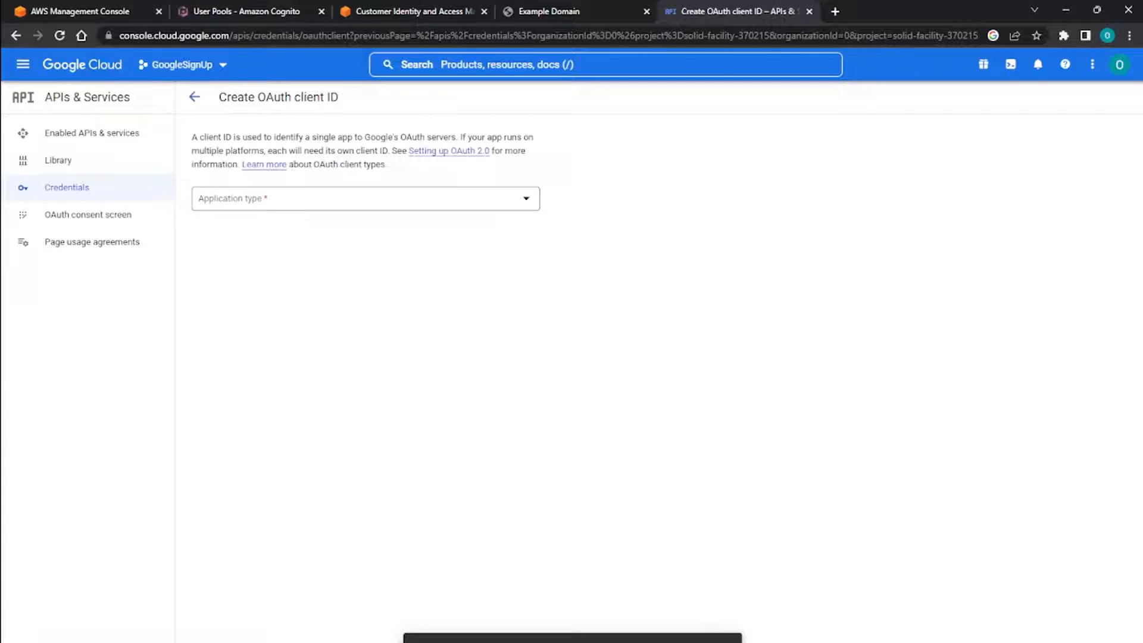
left_click(365, 198)
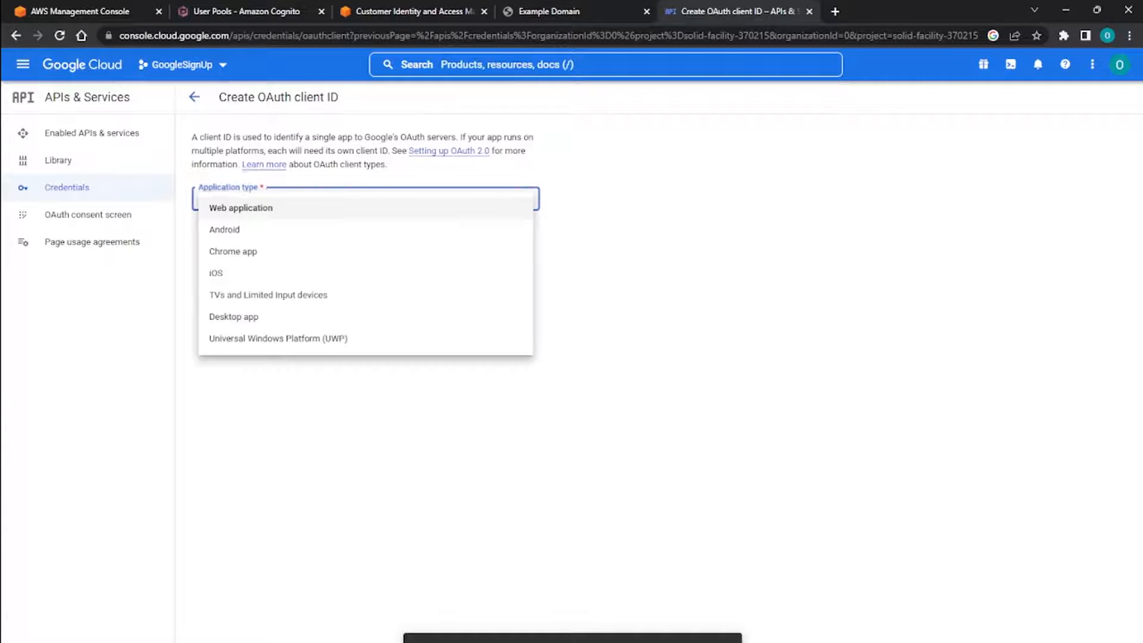
left_click(366, 207)
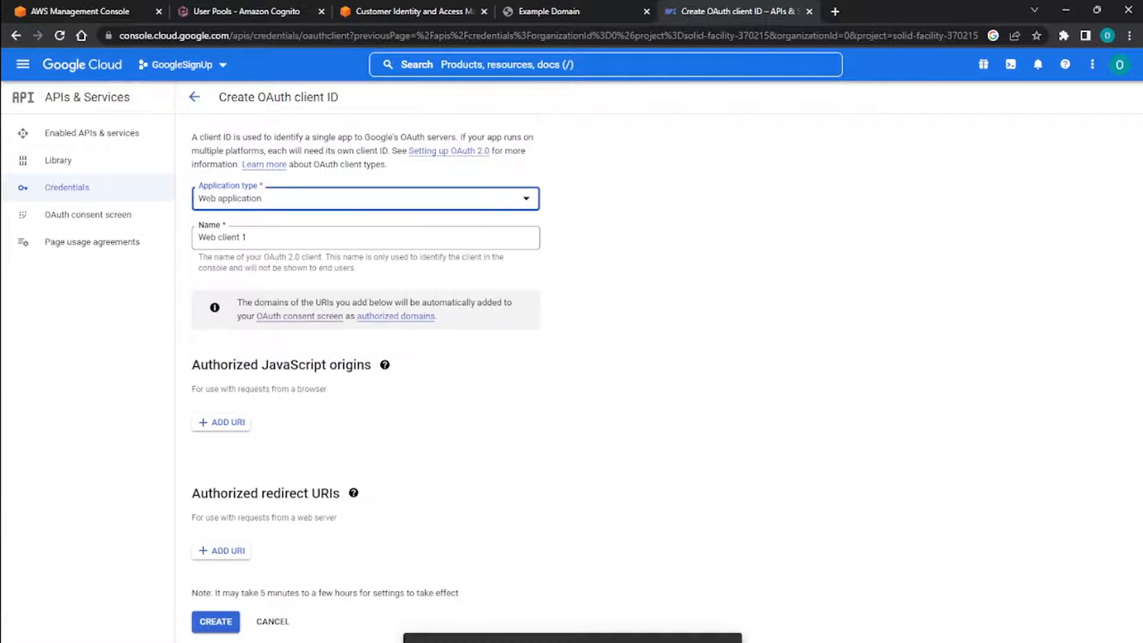
left_click(248, 238)
Copy the domain URL from Demo userpool's app integration in Cognito and add it as an authorized JavaScript origin of the Google OAuth client.
left_click(221, 422)
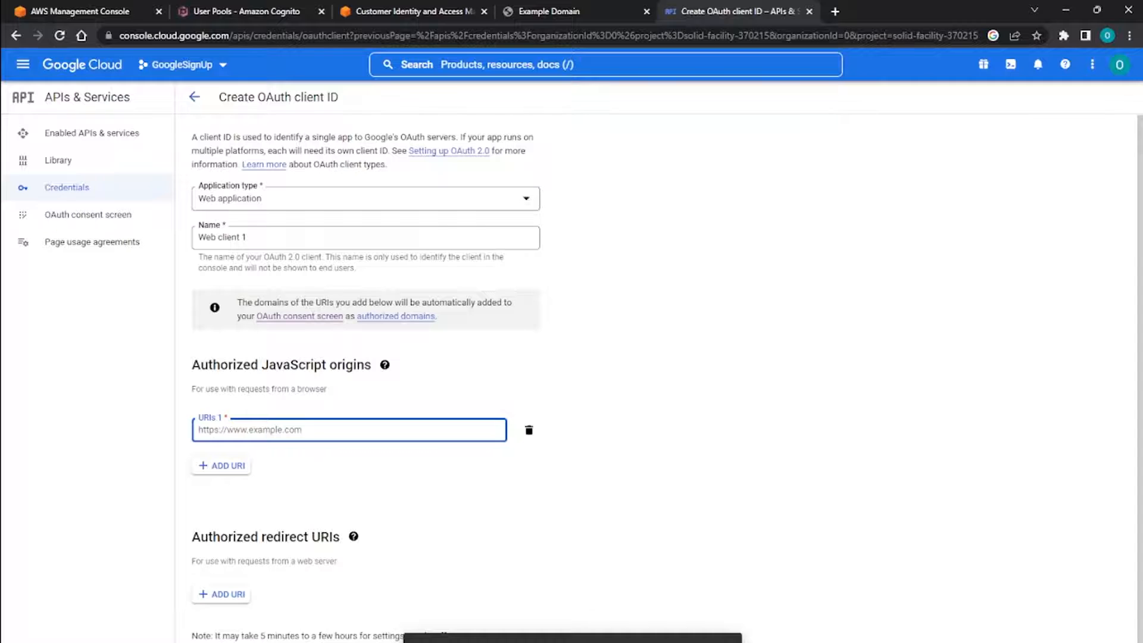
left_click(238, 11)
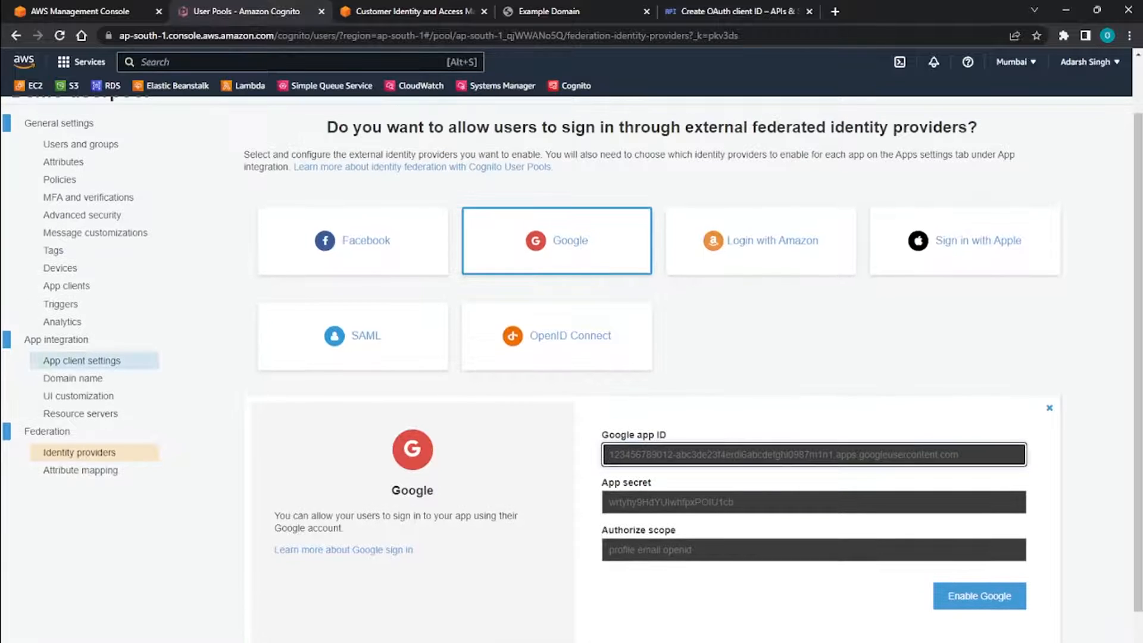
left_click(82, 360)
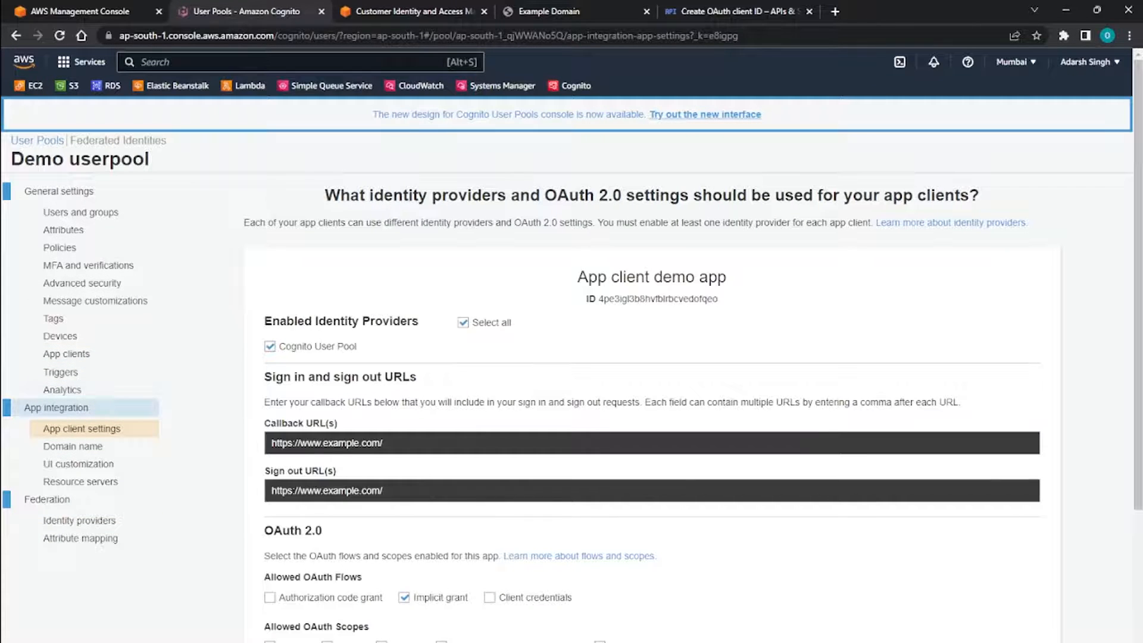
left_click(56, 407)
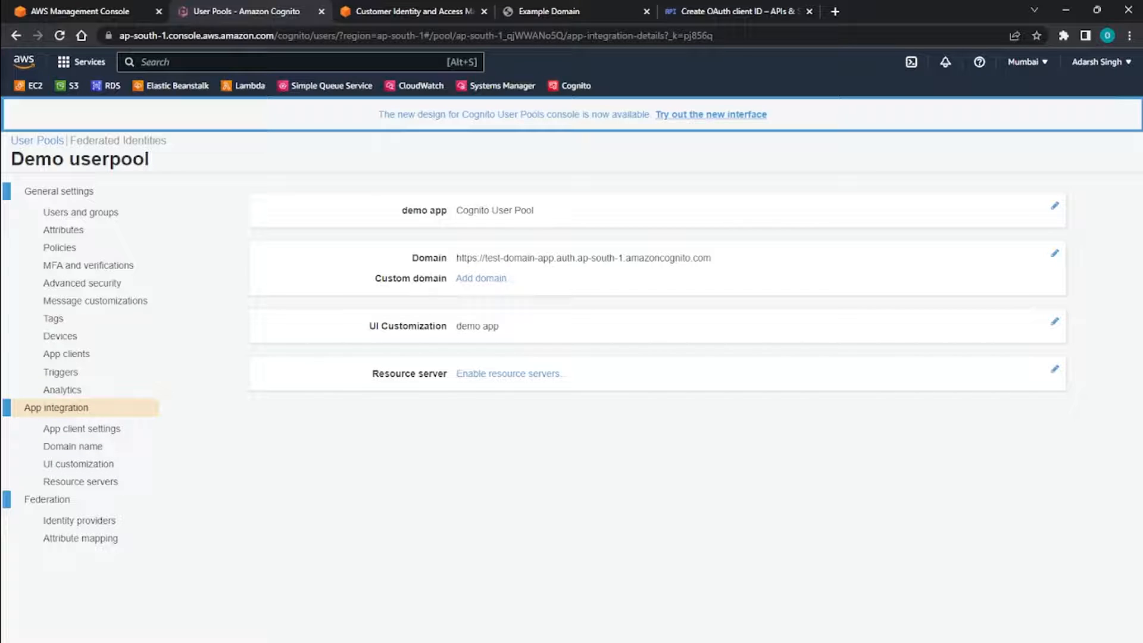
left_click_drag(456, 258, 711, 258)
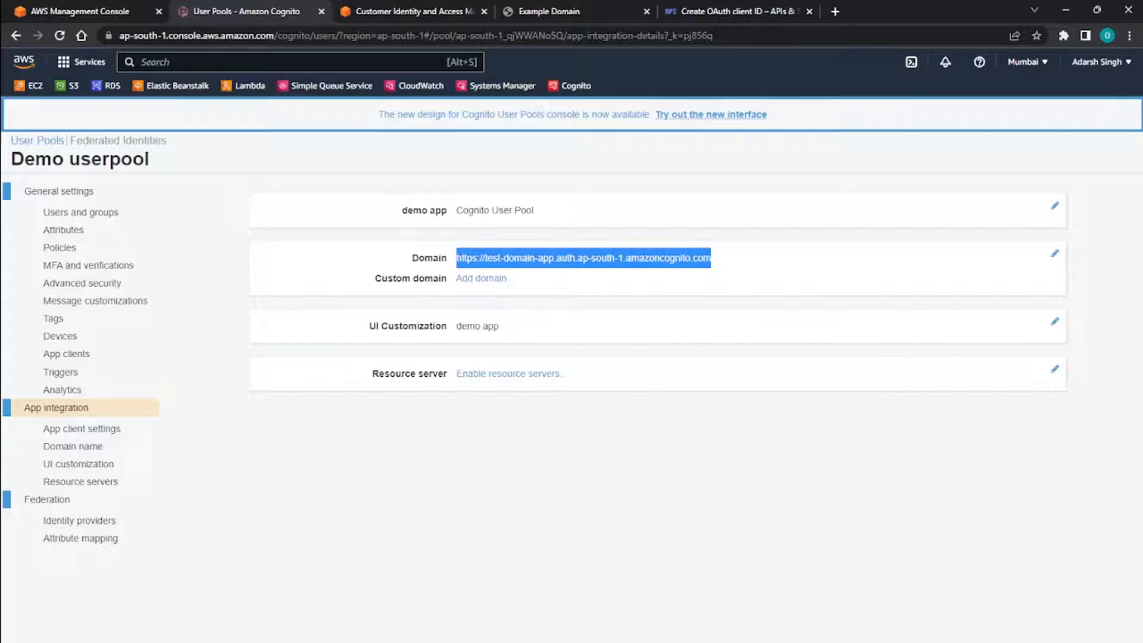
right_click(701, 256)
left_click(726, 270)
left_click(559, 12)
left_click(729, 11)
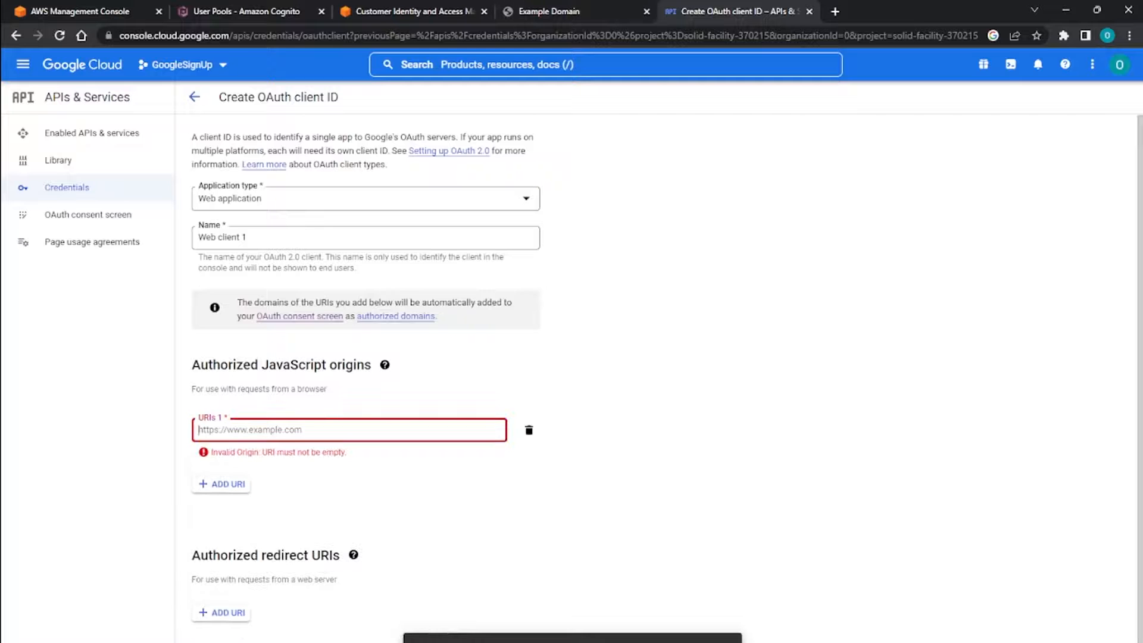
key("ctrl+v")
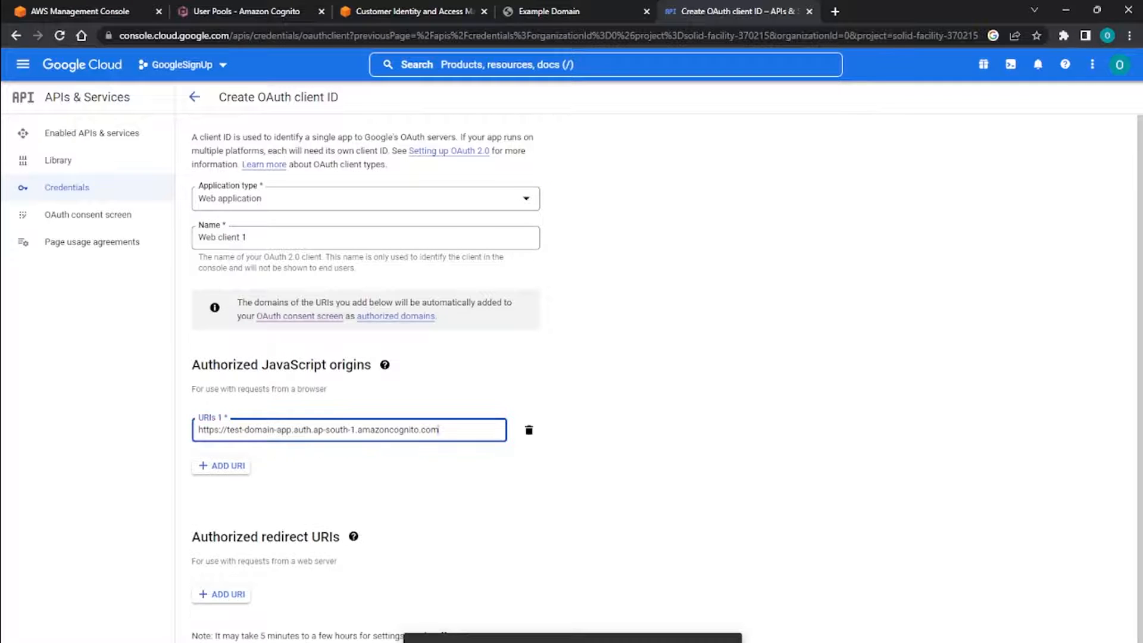
left_click(222, 584)
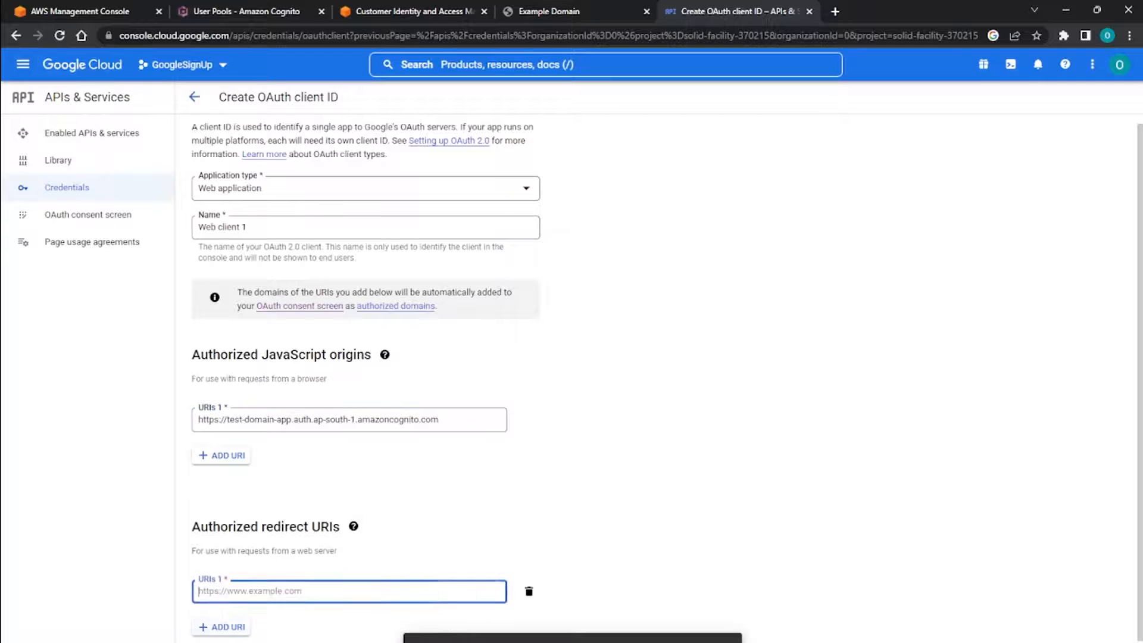
scroll(222, 584, "down", 1)
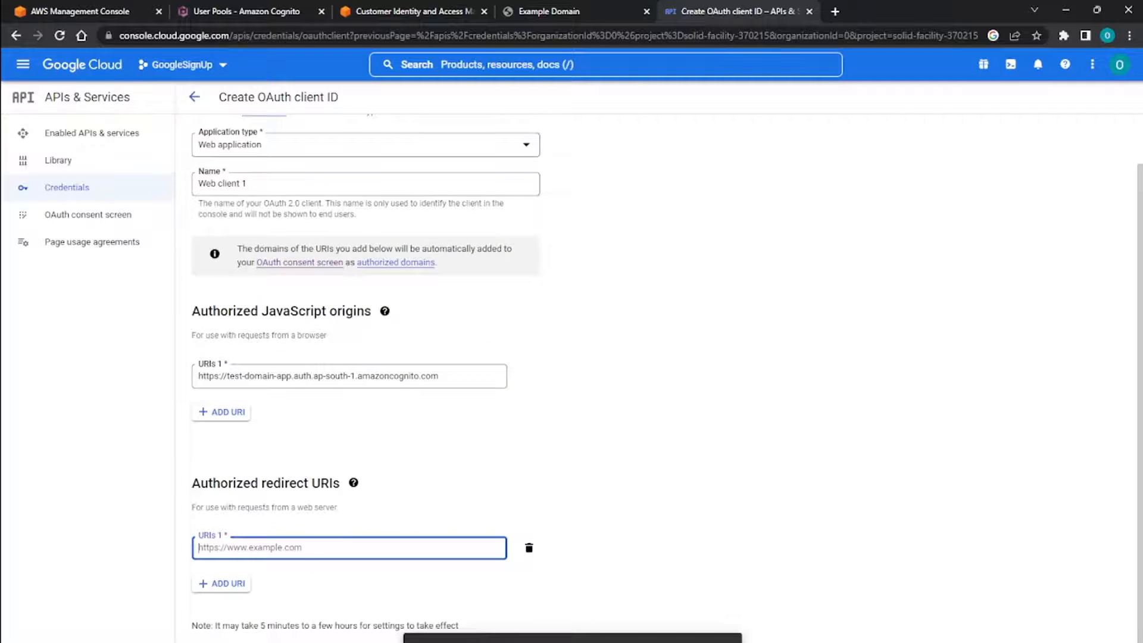
key("ctrl+v")
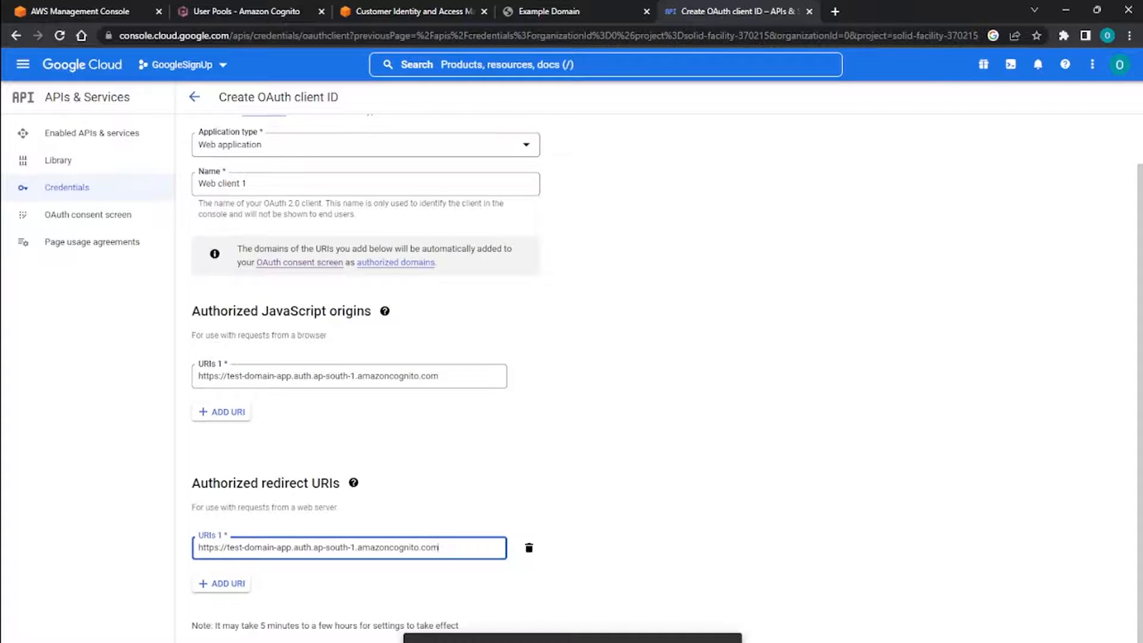
type("/oauth2/idpresponse")
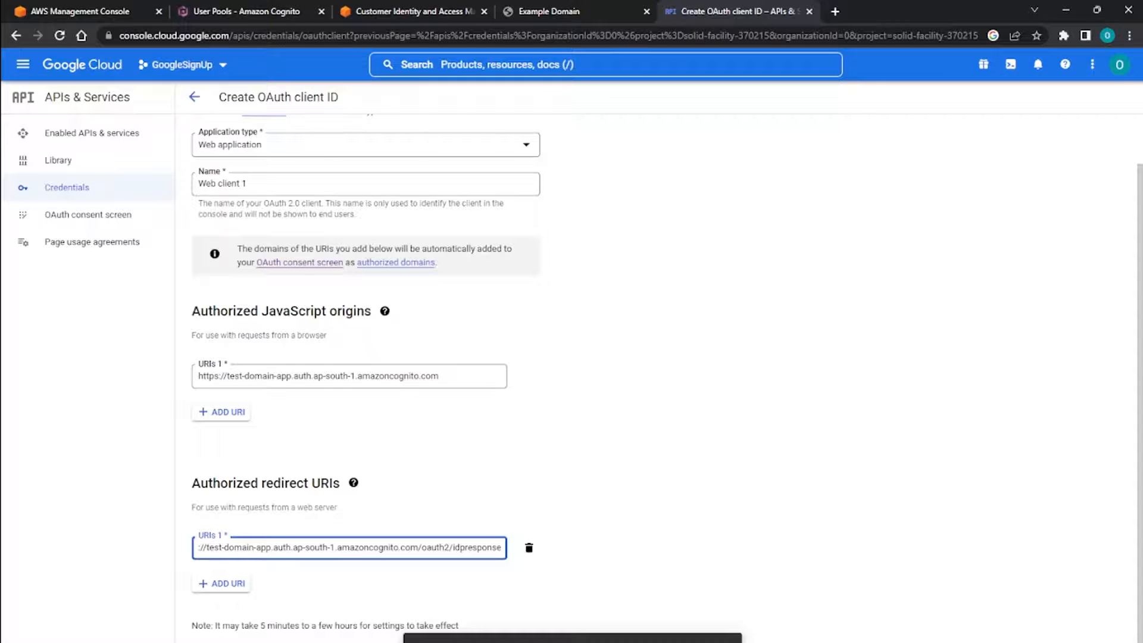
Create the OAuth web client and enter its client ID as the Google app ID in Demo userpool's Google identity provider.
key("Tab")
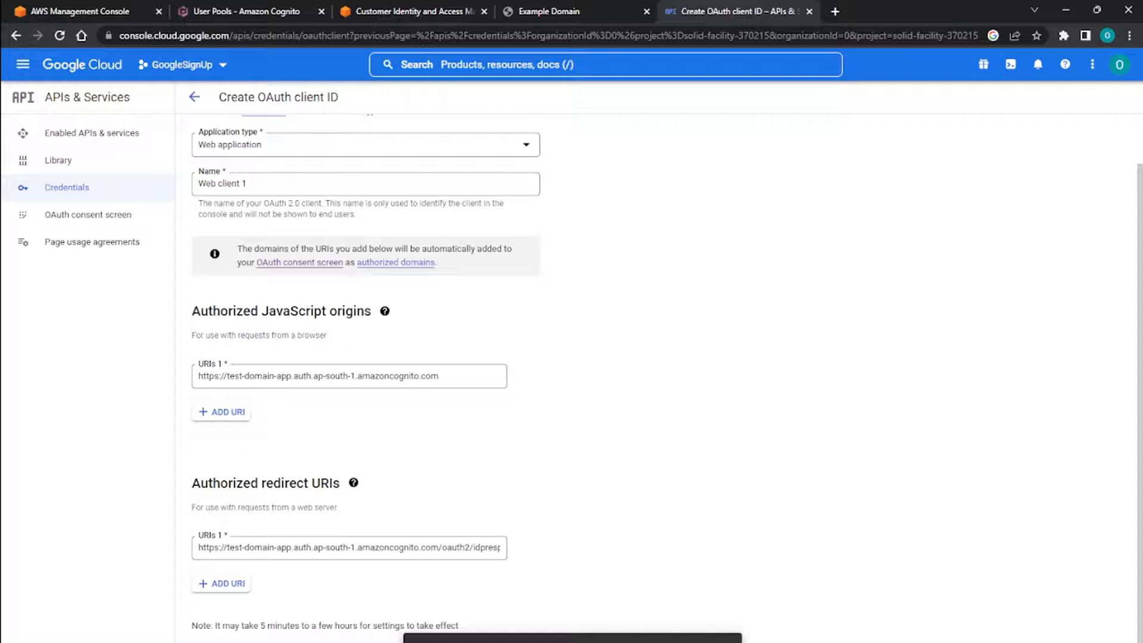
scroll(666, 373, "up", 1)
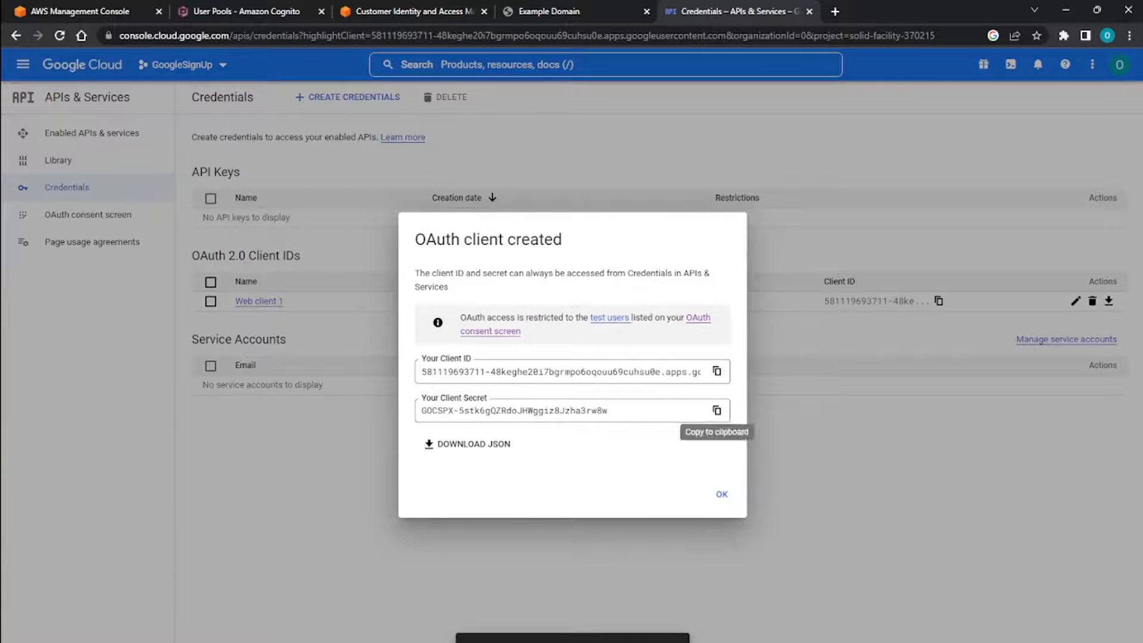
left_click(123, 12)
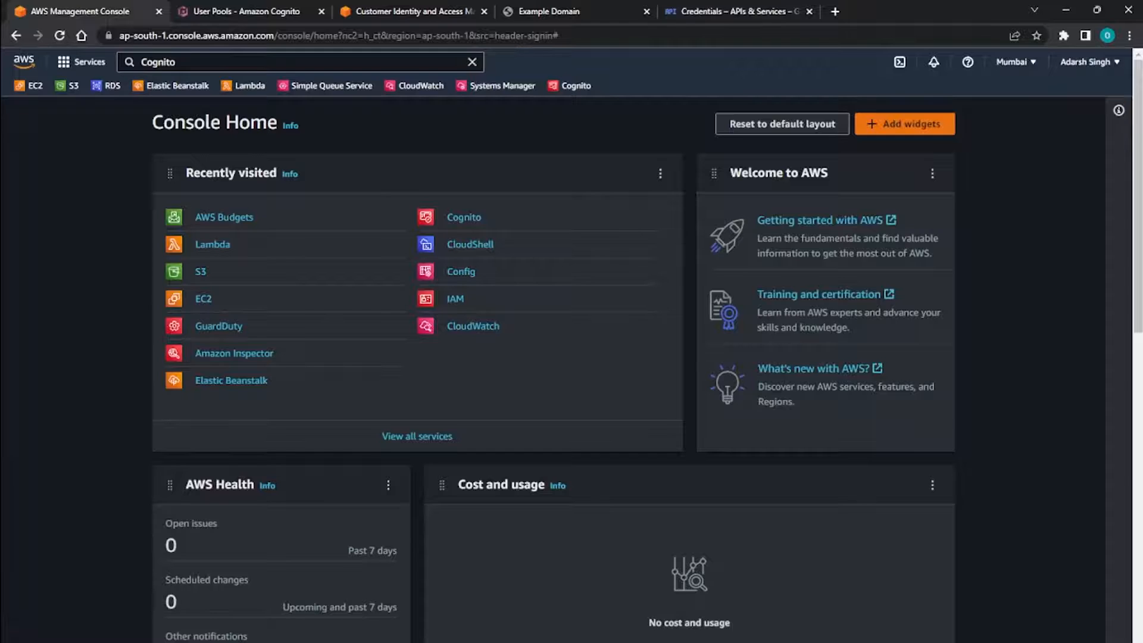
left_click(256, 11)
left_click(79, 520)
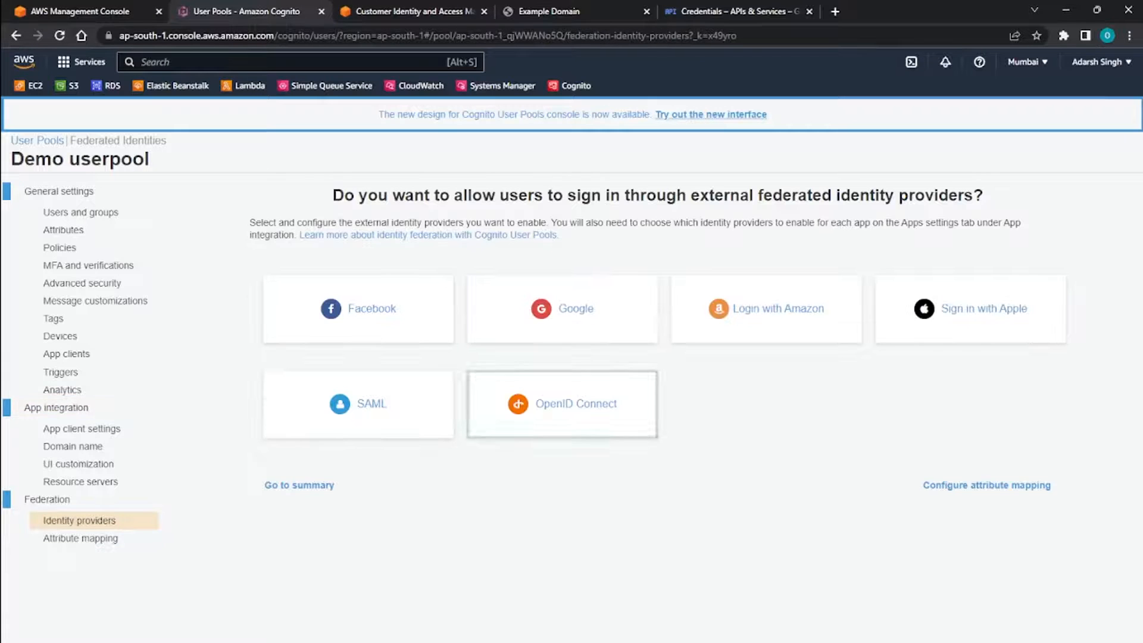
left_click(556, 308)
scroll(654, 381, "down", 3)
left_click(667, 381)
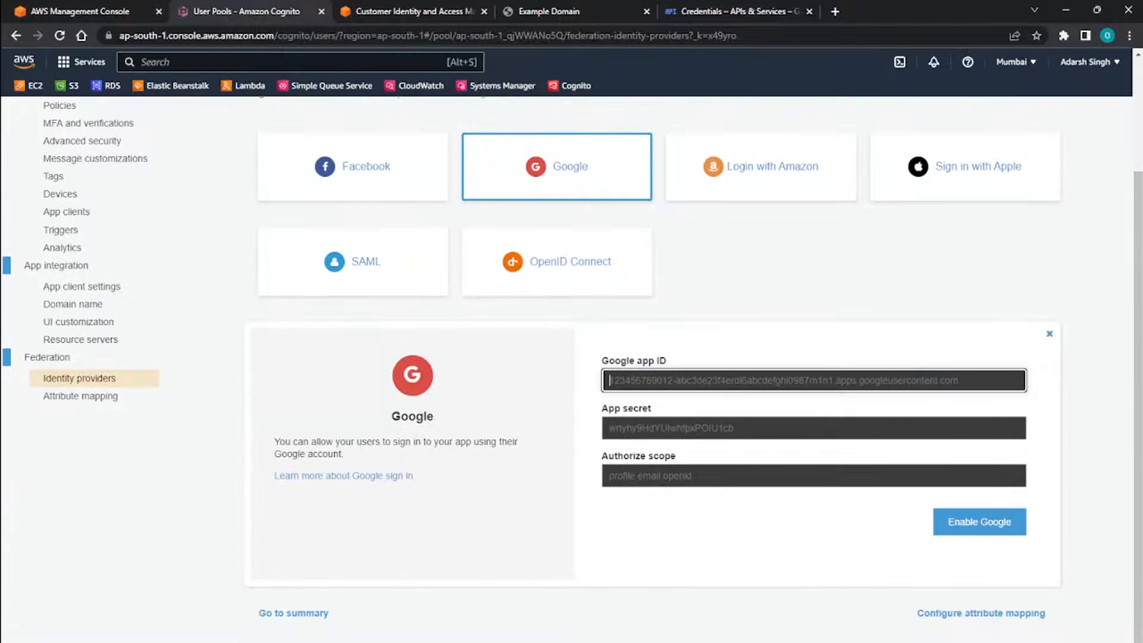
key("ctrl+v")
Copy the client secret from Google Cloud and enter it as the app secret of Cognito's Google identity provider.
key("ctrl+Tab")
key("ctrl+Tab")
key("ctrl+Tab")
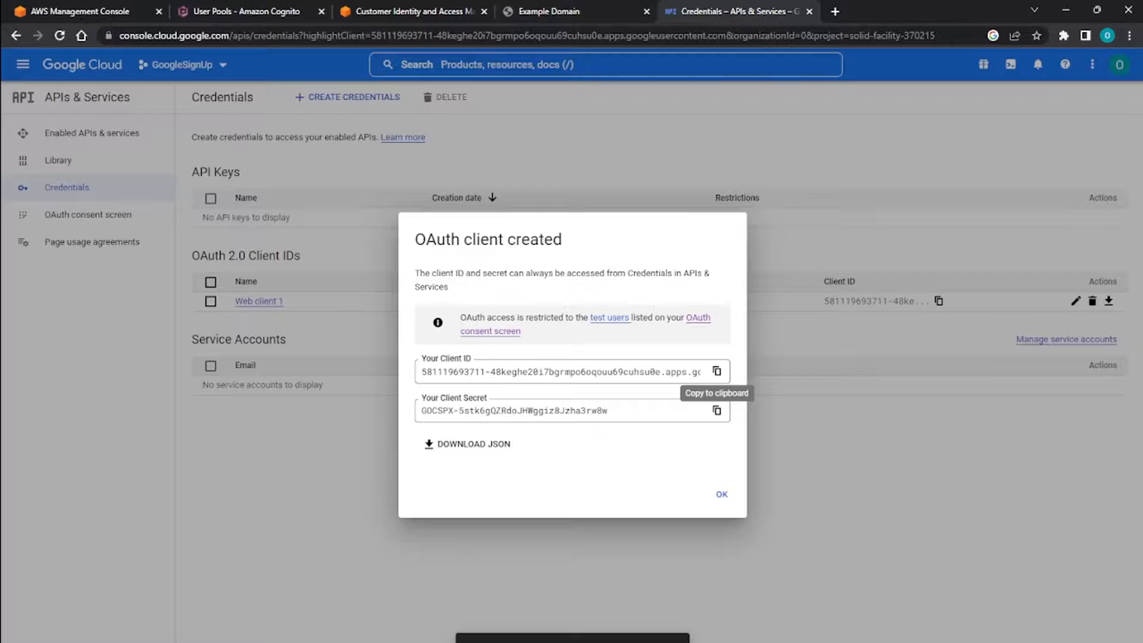
key("Tab")
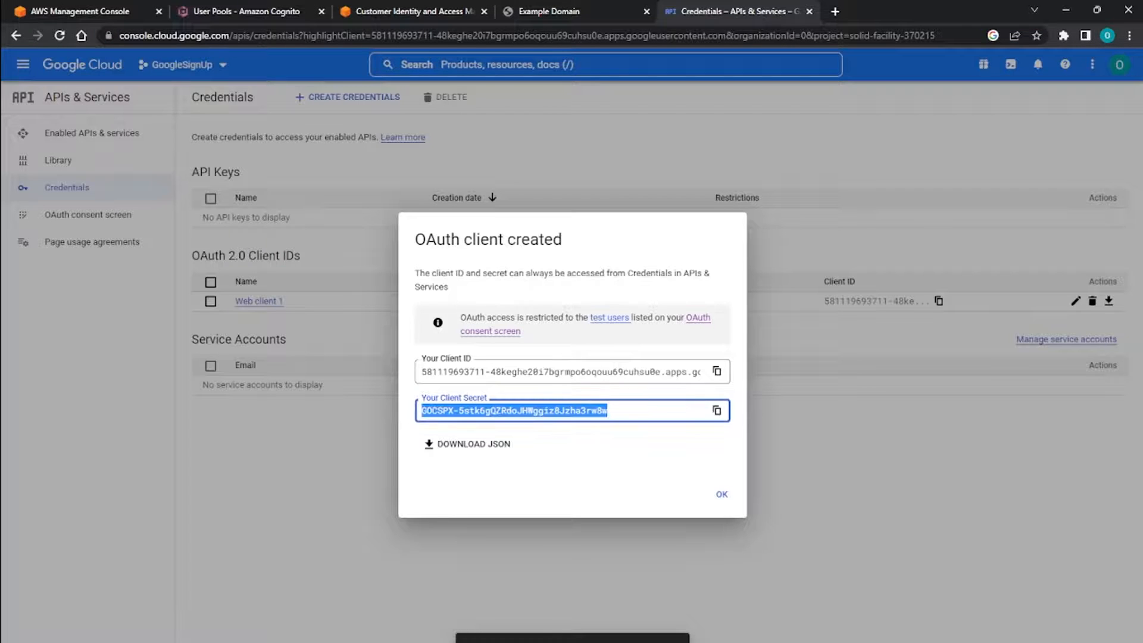
left_click(129, 13)
left_click(275, 11)
left_click(673, 428)
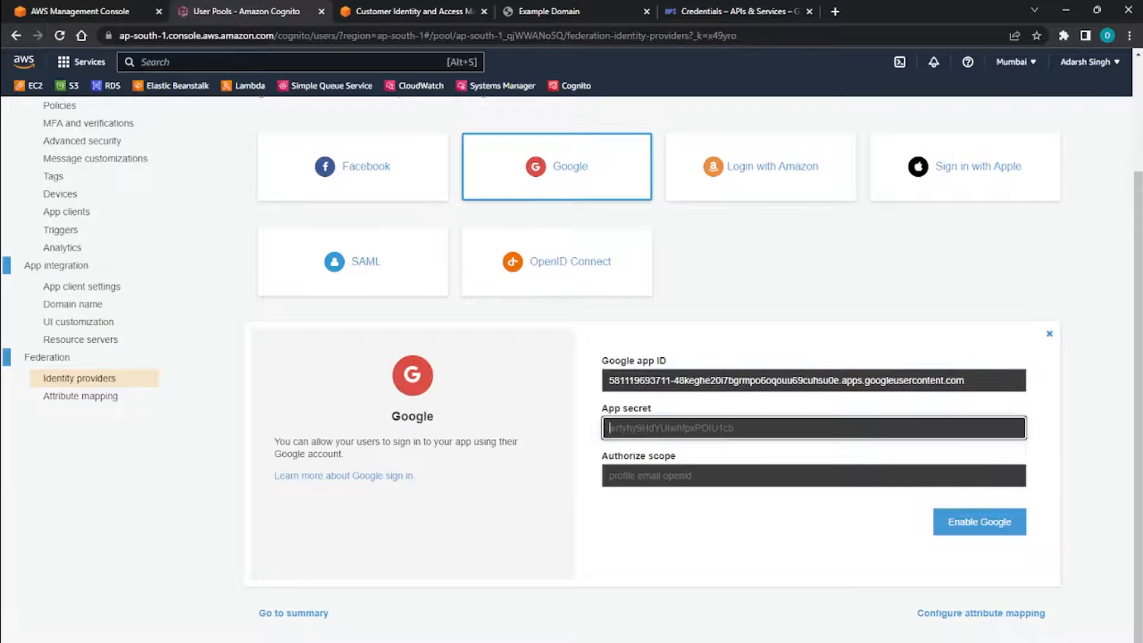
key("ctrl+v")
Set the authorize scope to "profile email openid" and enable Google as an identity provider.
key("Tab")
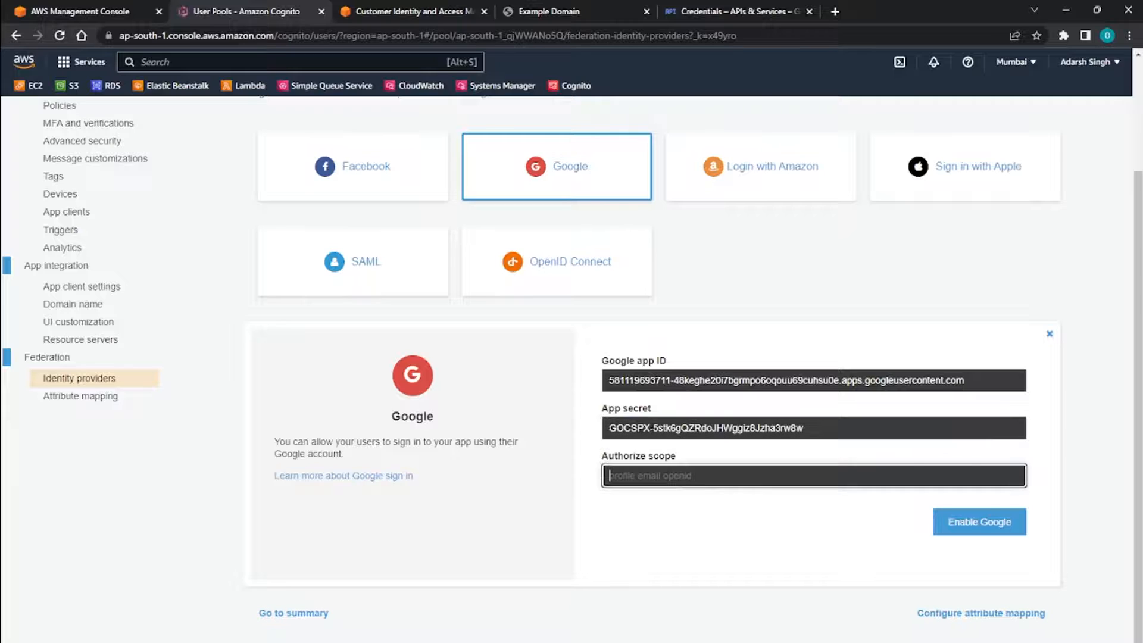
type("profile email openid")
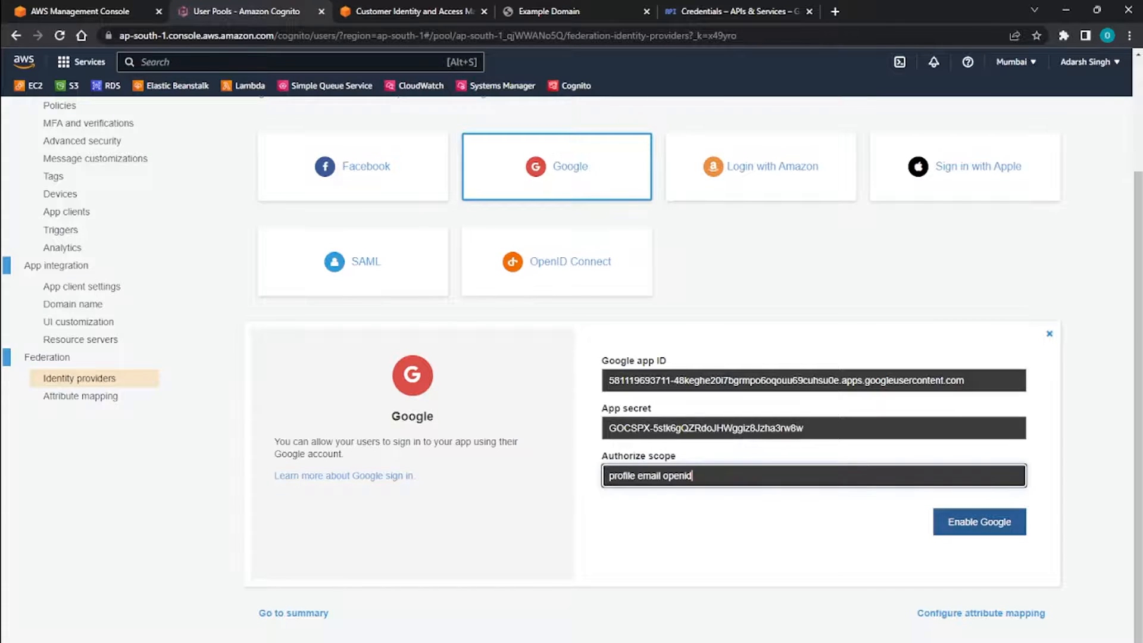
left_click(979, 522)
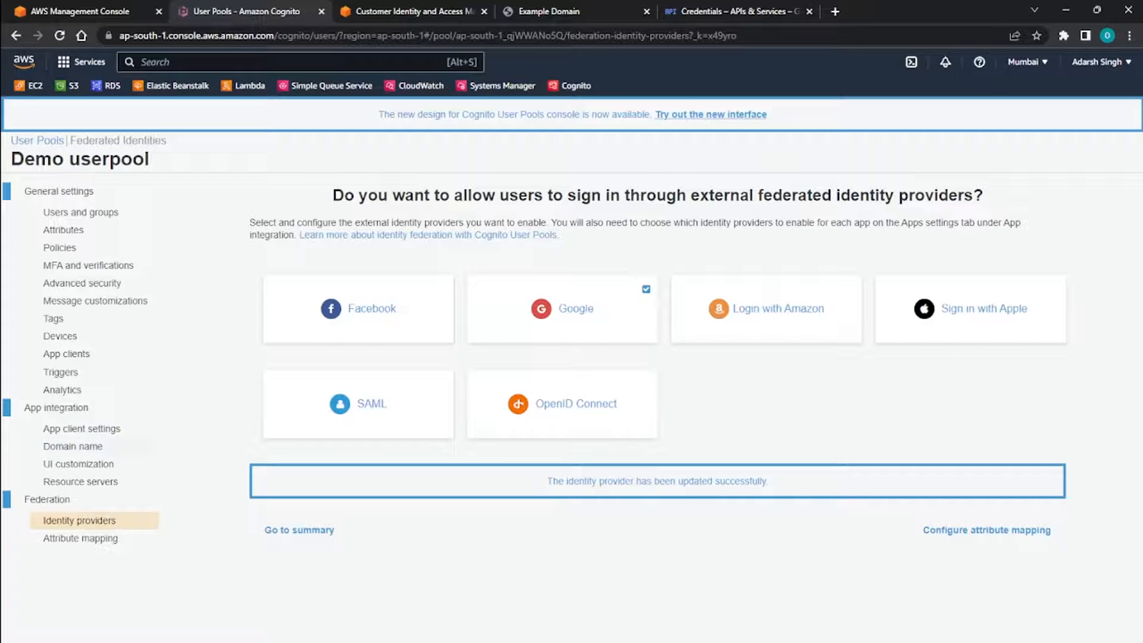
Map the Google attribute email to the user pool attribute Email and save the attribute mapping.
left_click(81, 538)
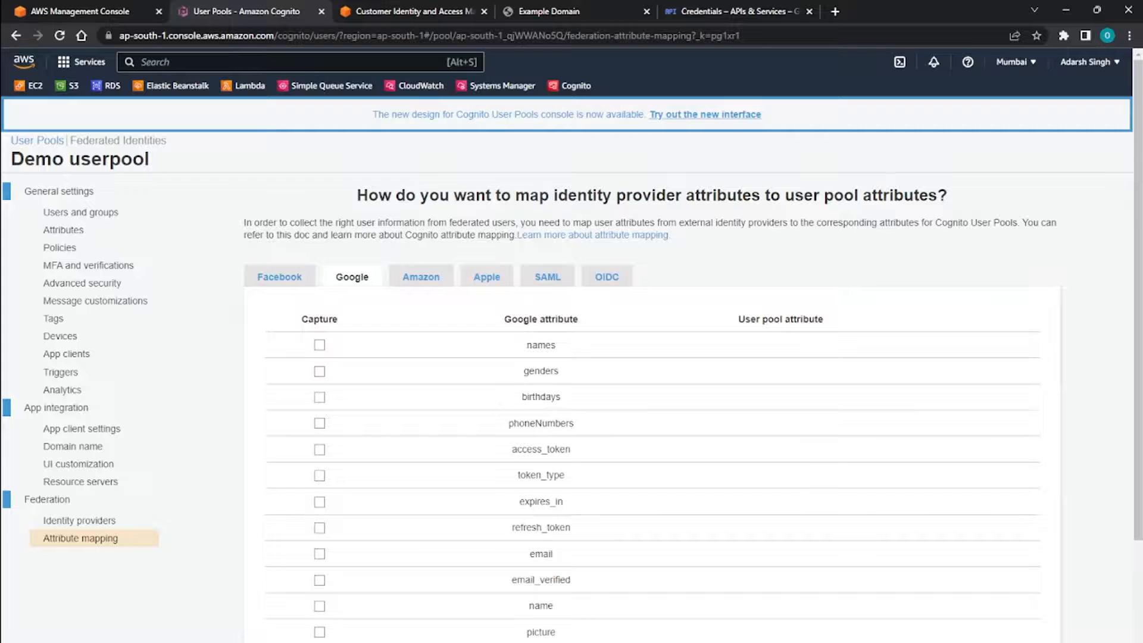
scroll(652, 369, "down", 3)
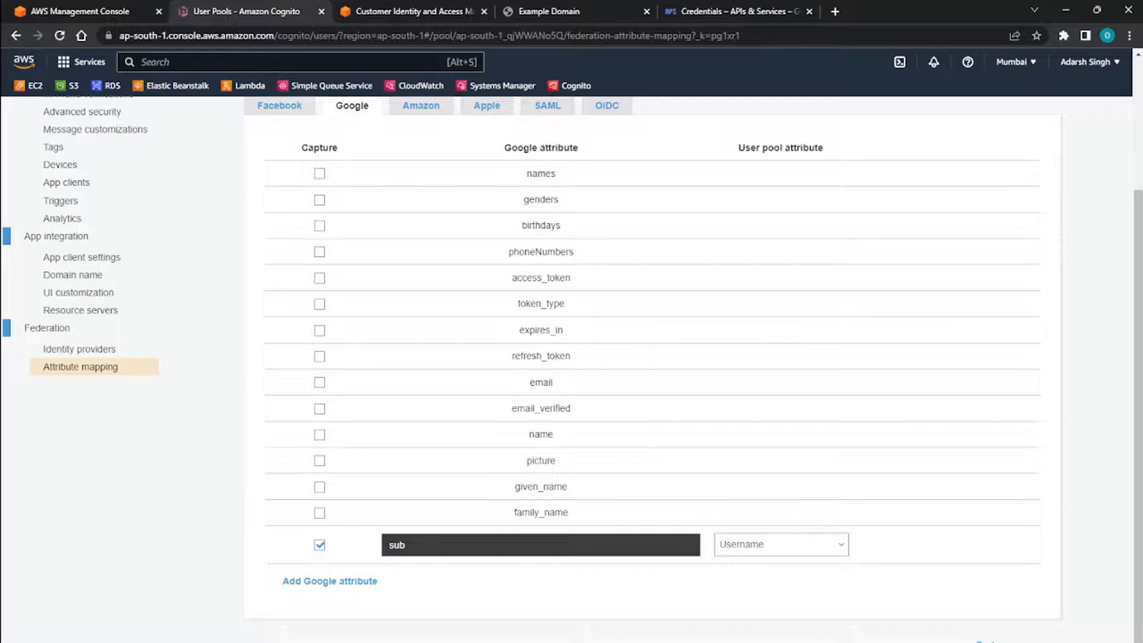
left_click(320, 382)
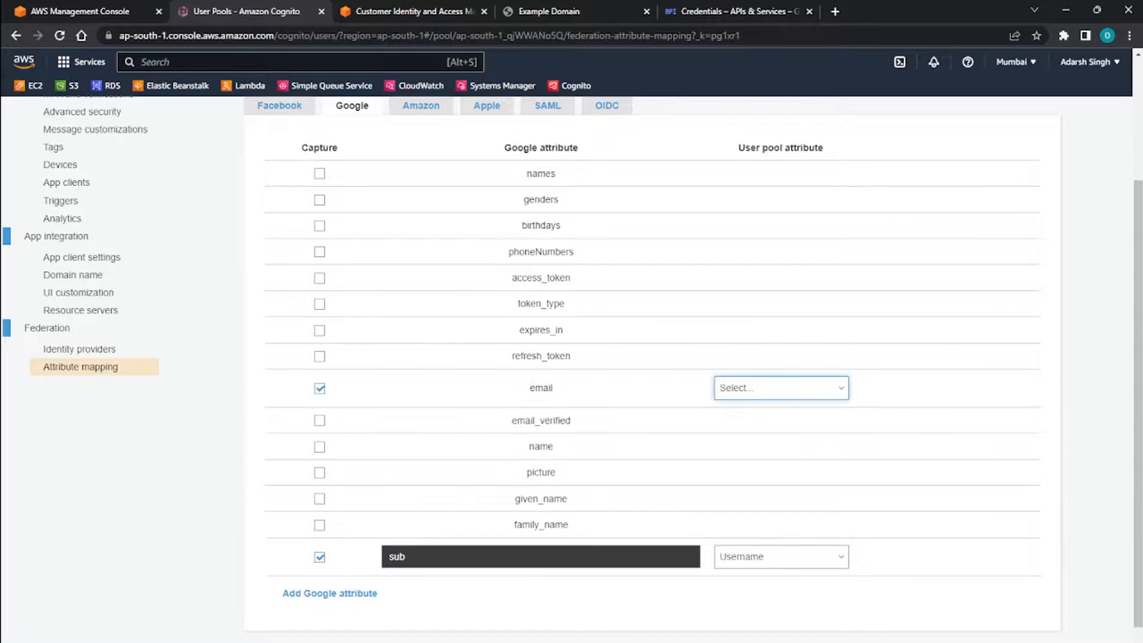
left_click(781, 388)
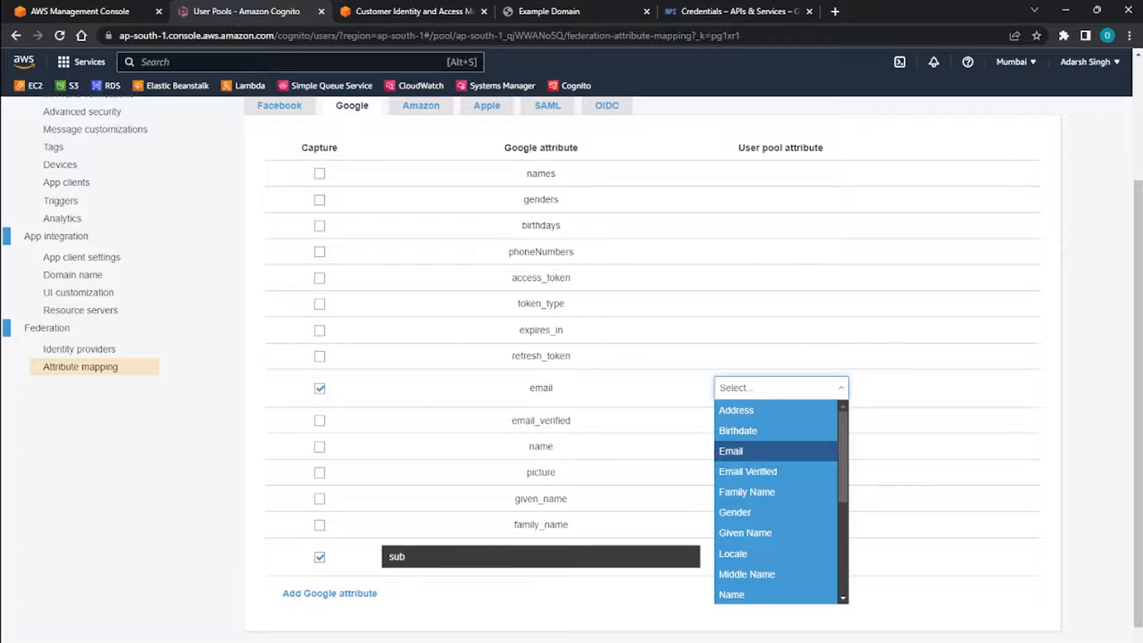
key("Return")
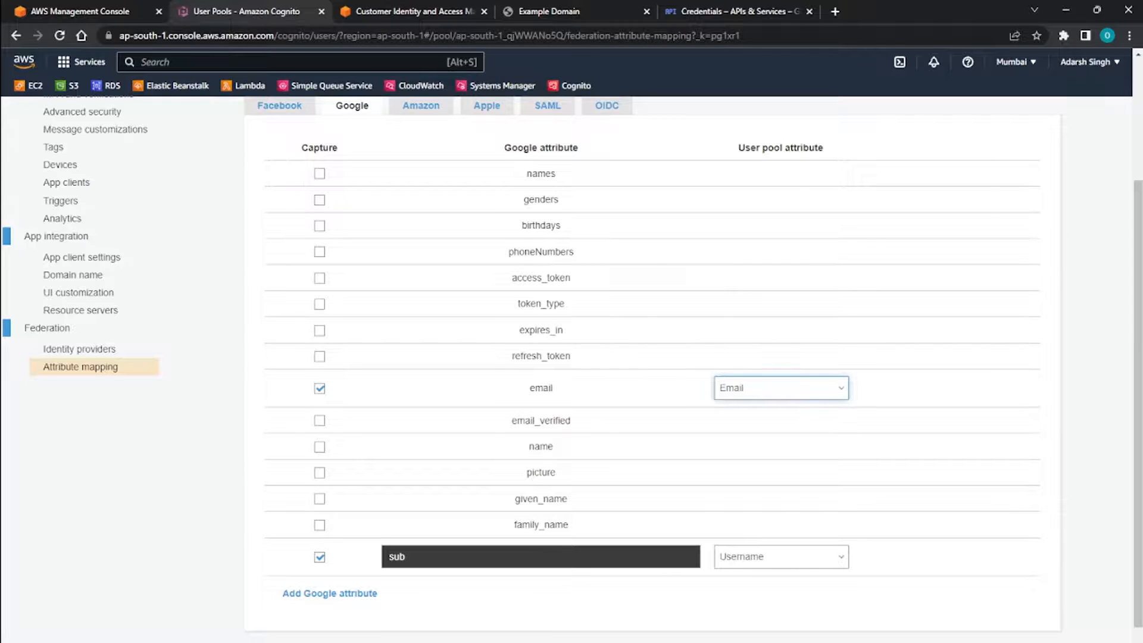
scroll(571, 357, "down", 2)
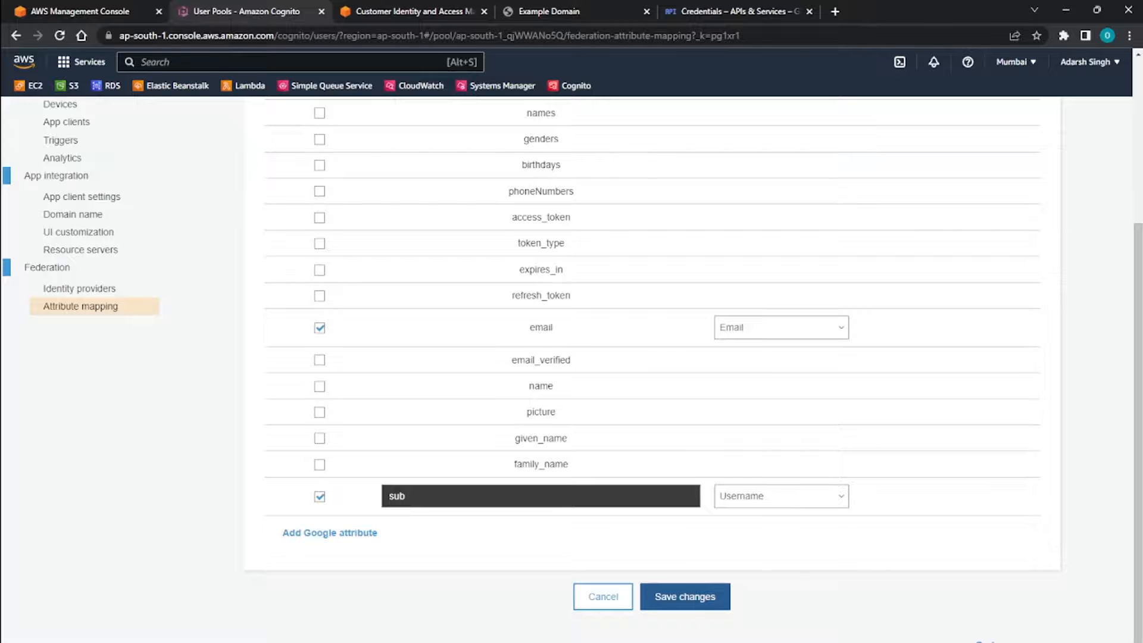
left_click(684, 596)
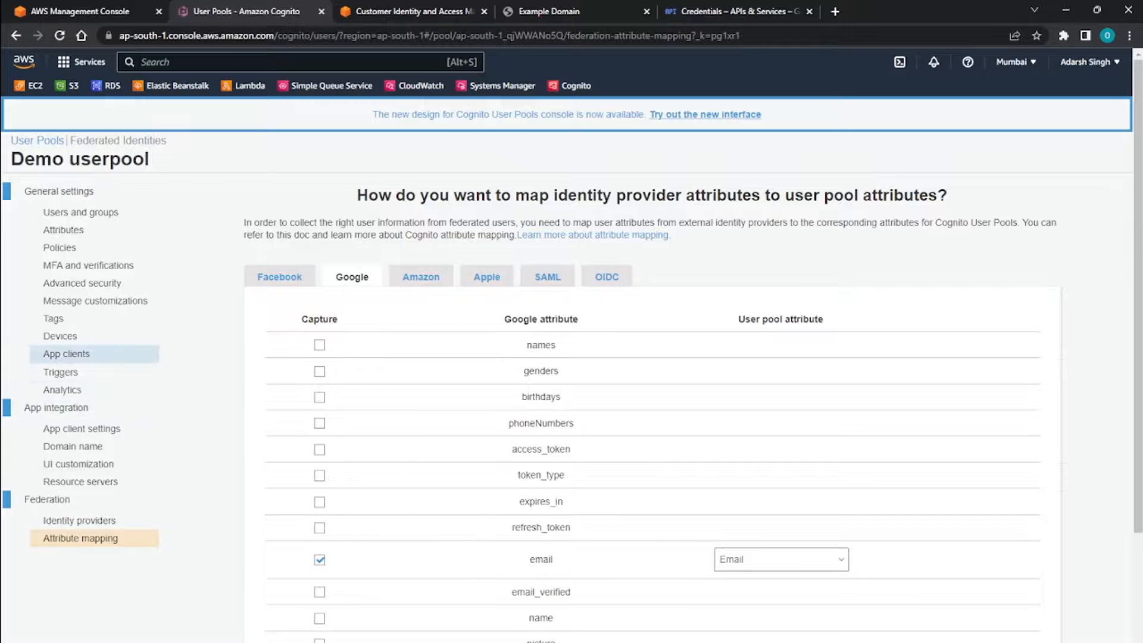
Enable Google as an identity provider for the demo app client, save the settings, and launch its hosted UI.
left_click(67, 353)
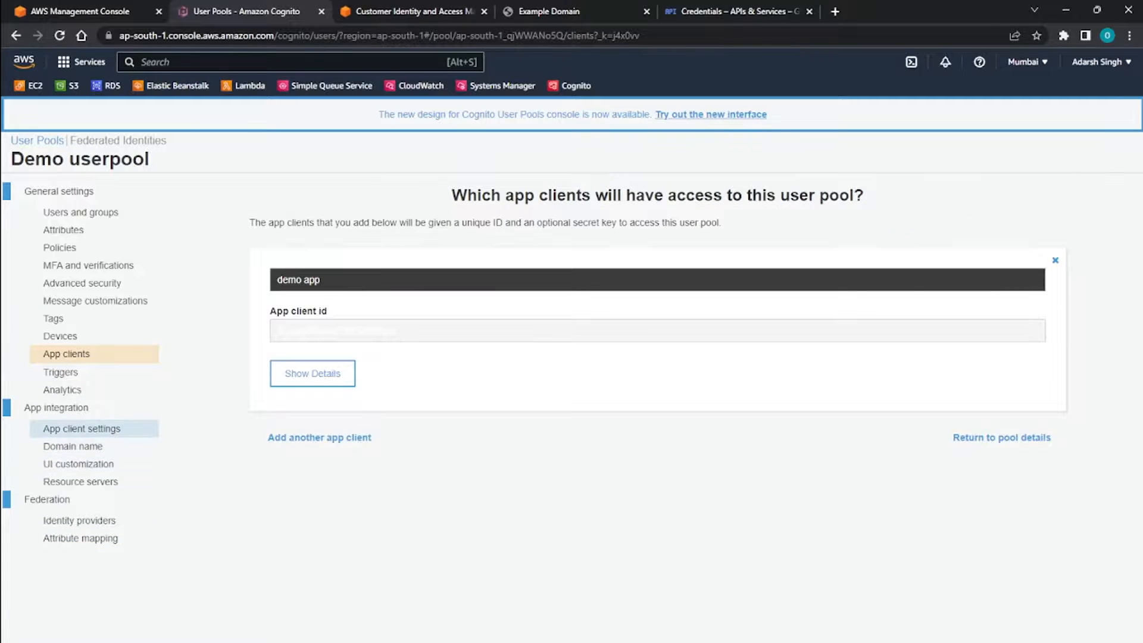
left_click(81, 428)
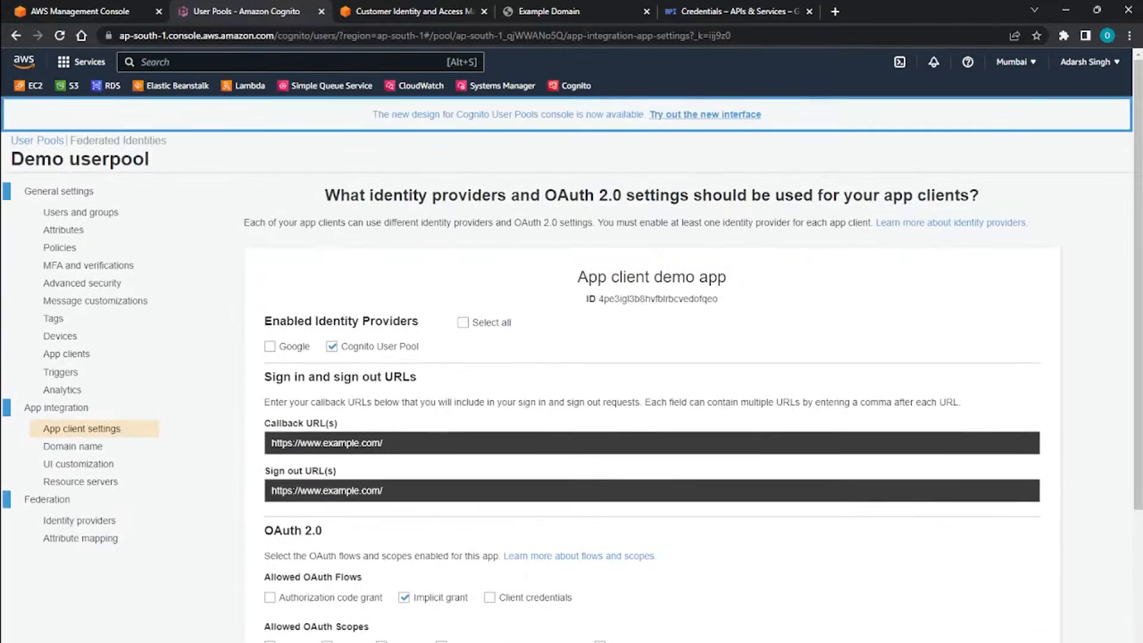
left_click(271, 346)
scroll(566, 369, "down", 5)
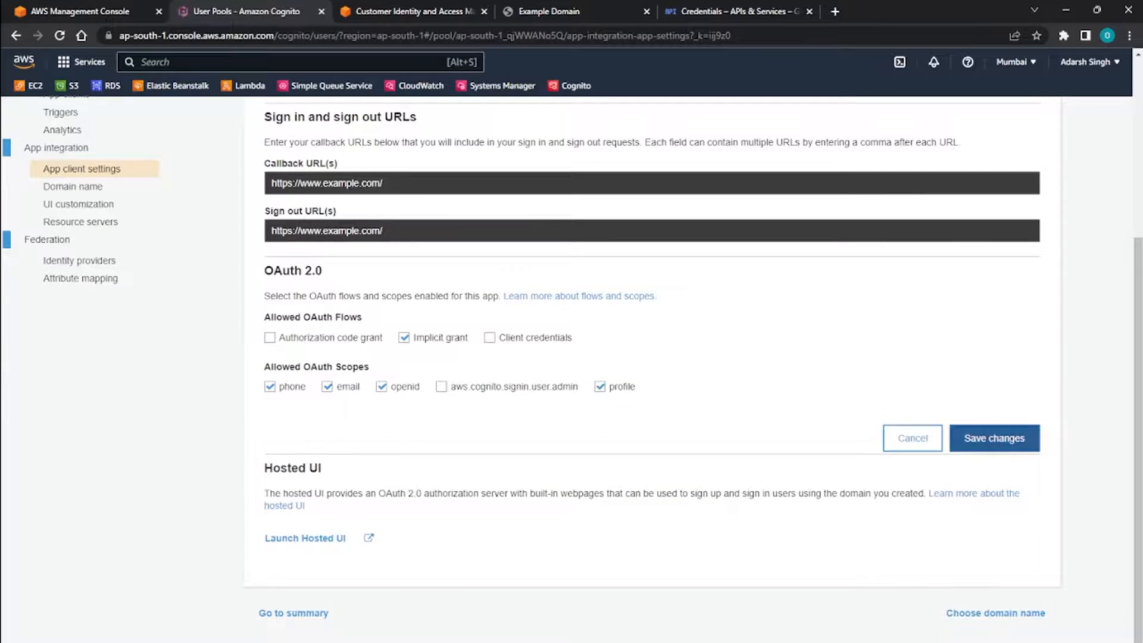
left_click(994, 438)
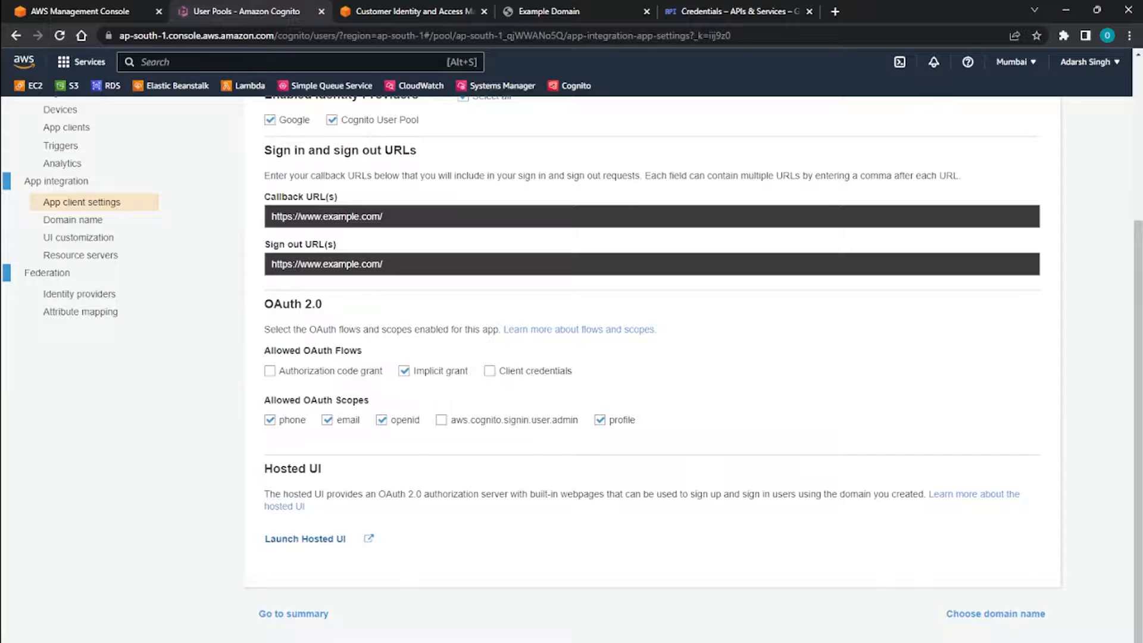
left_click(305, 538)
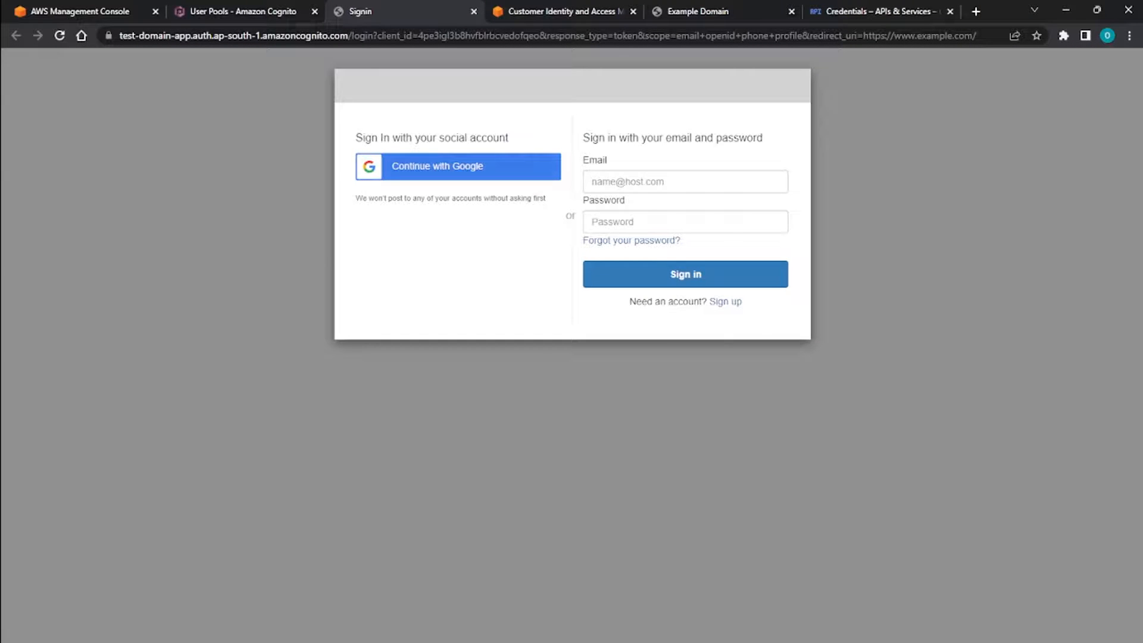
Examine the Users and Groups lists of Demo userpool in Cognito.
left_click(243, 11)
scroll(95, 314, "up", 4)
left_click(80, 212)
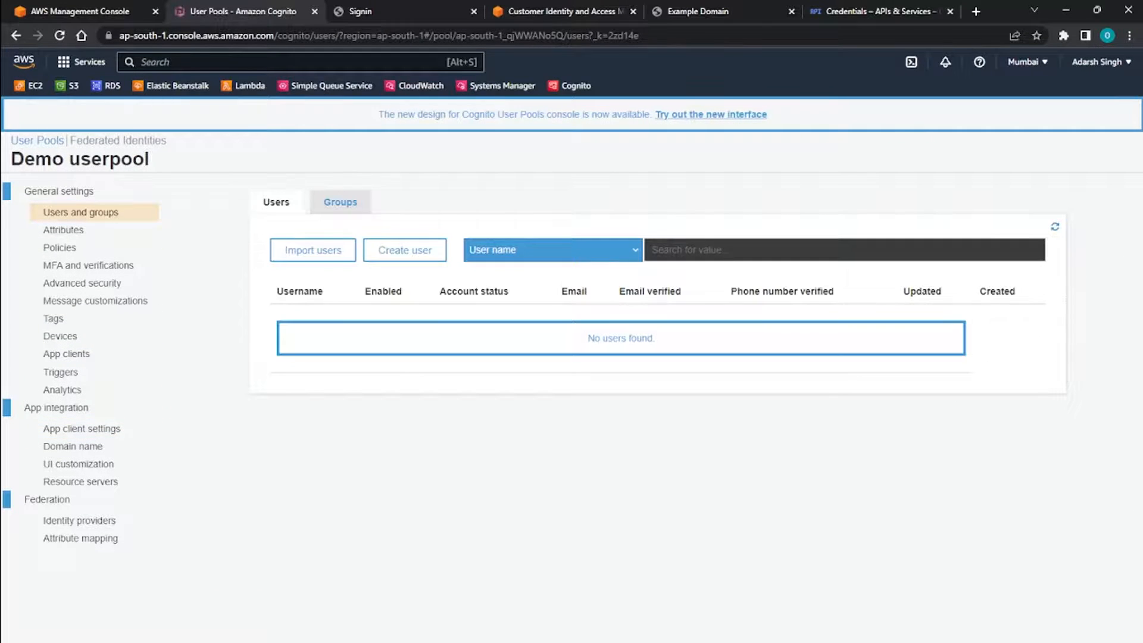
left_click(340, 202)
left_click(276, 202)
left_click(340, 202)
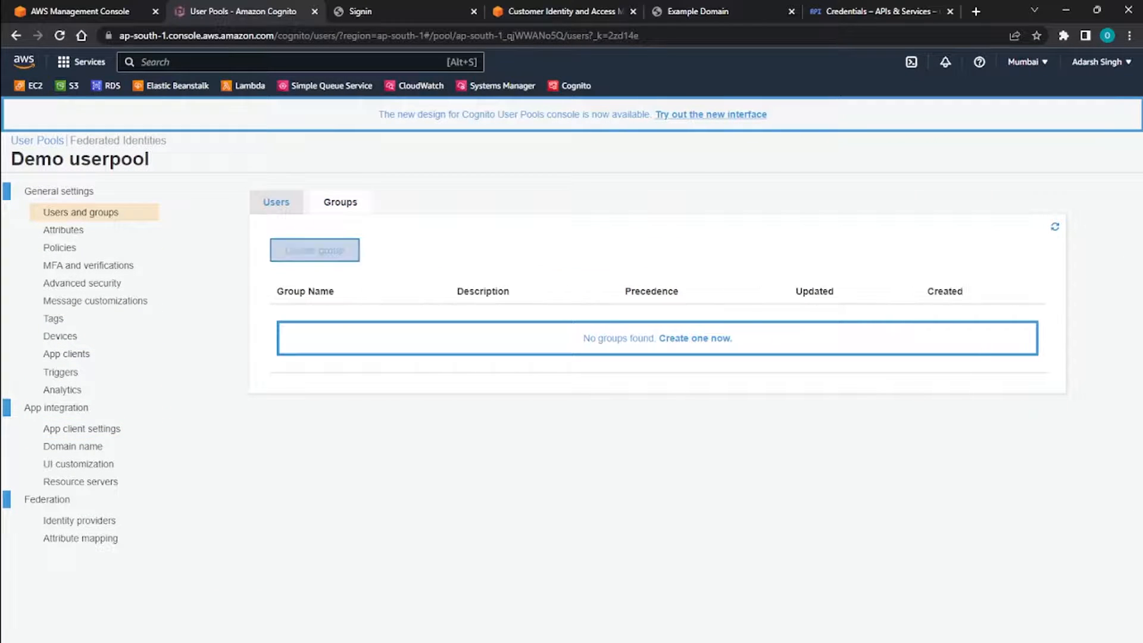
left_click(277, 202)
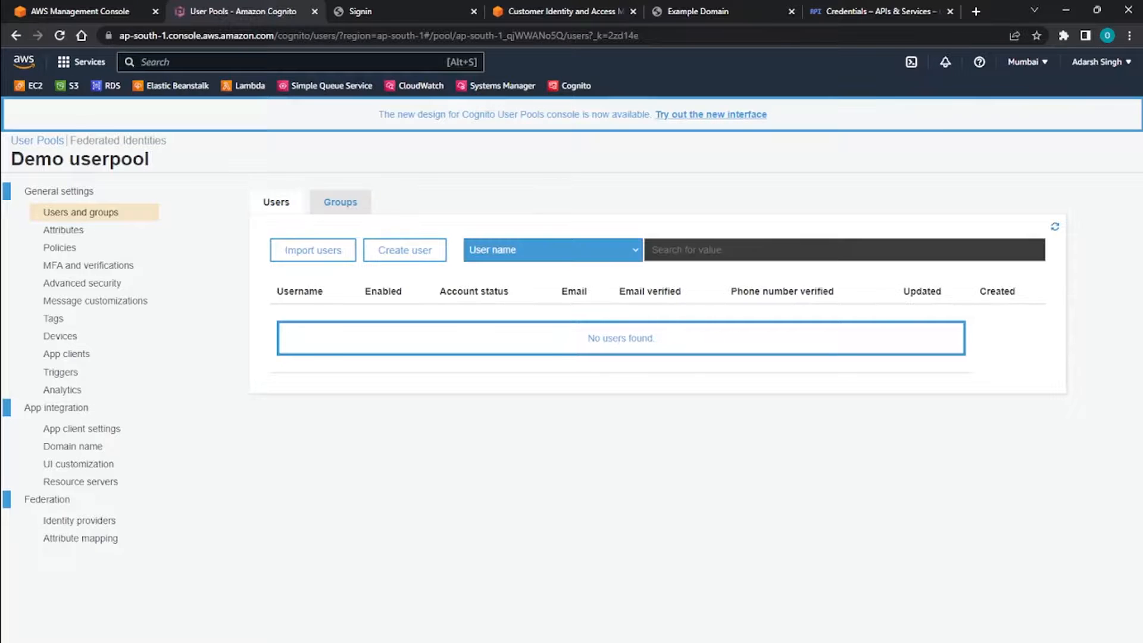
Sign in through the hosted UI with Google, using the first account in the account chooser.
left_click(397, 12)
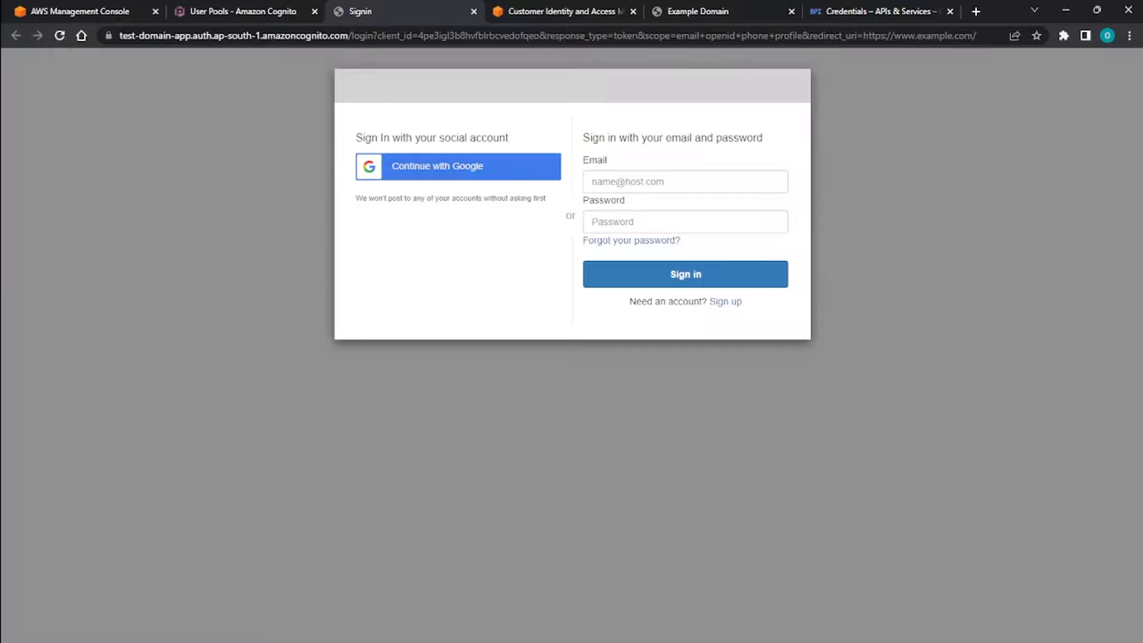
left_click(458, 166)
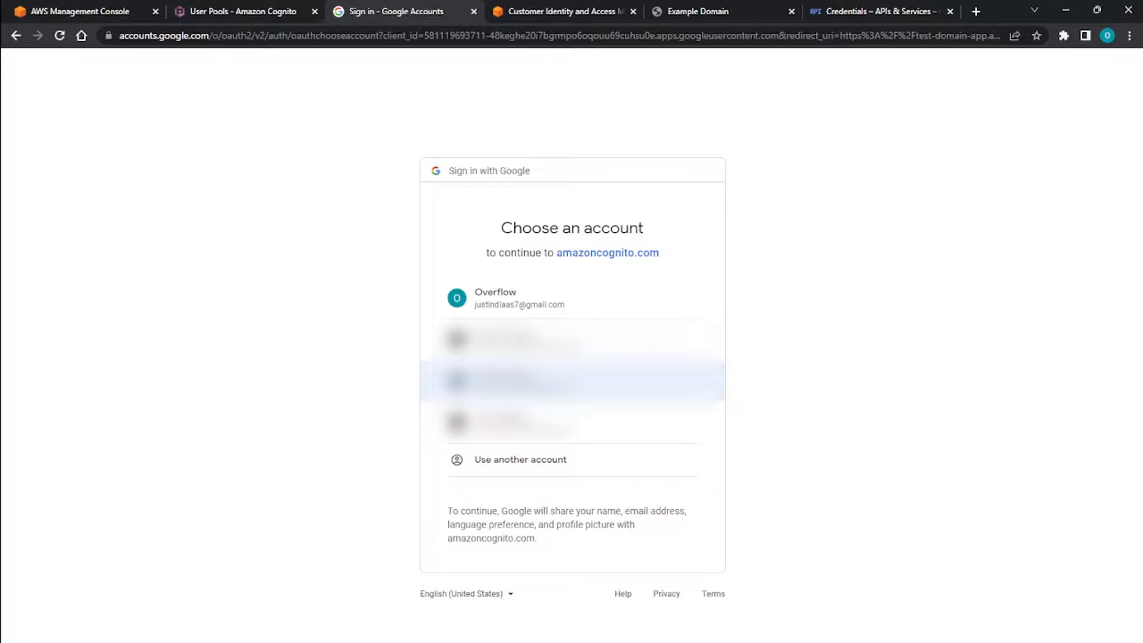
left_click(505, 298)
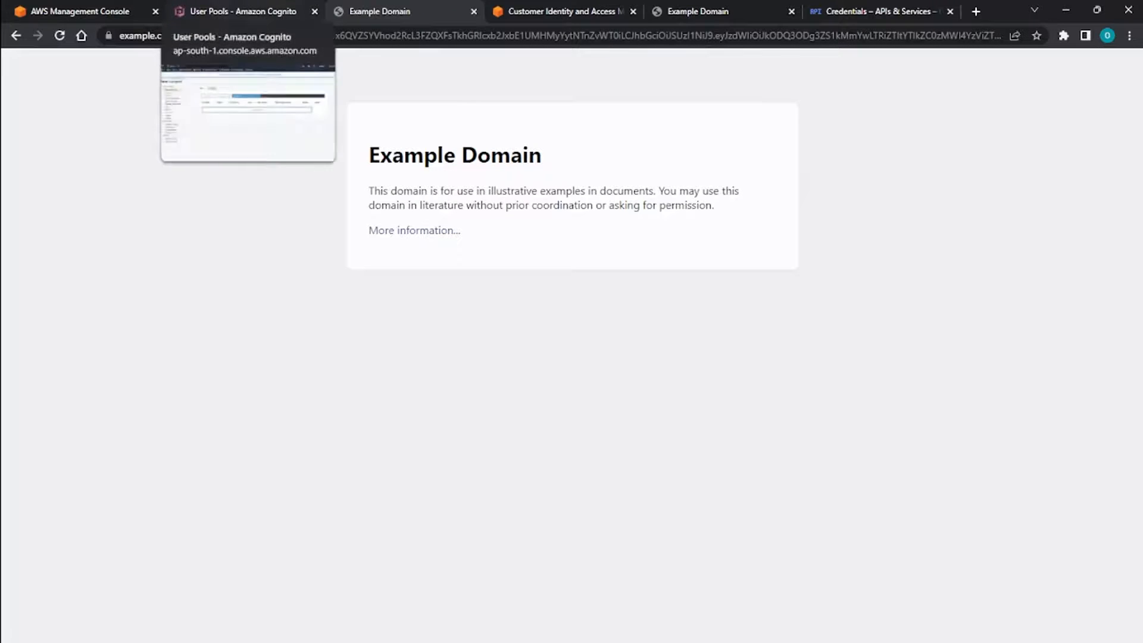
Examine the access token in the Example Domain page's redirect URL.
key("ctrl+l")
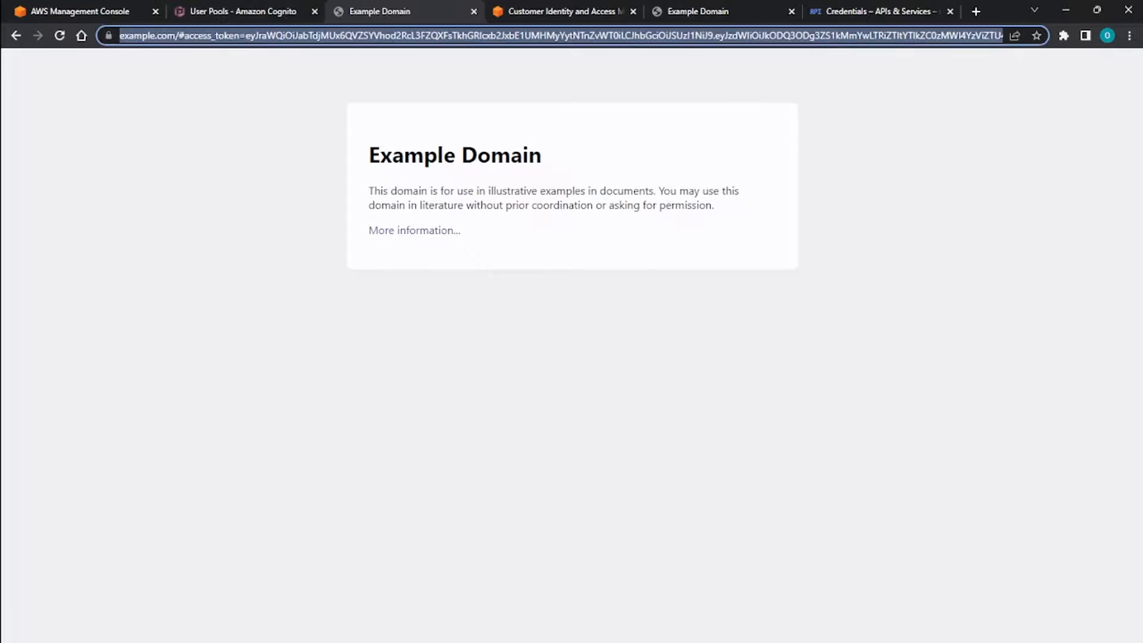
left_click(309, 36)
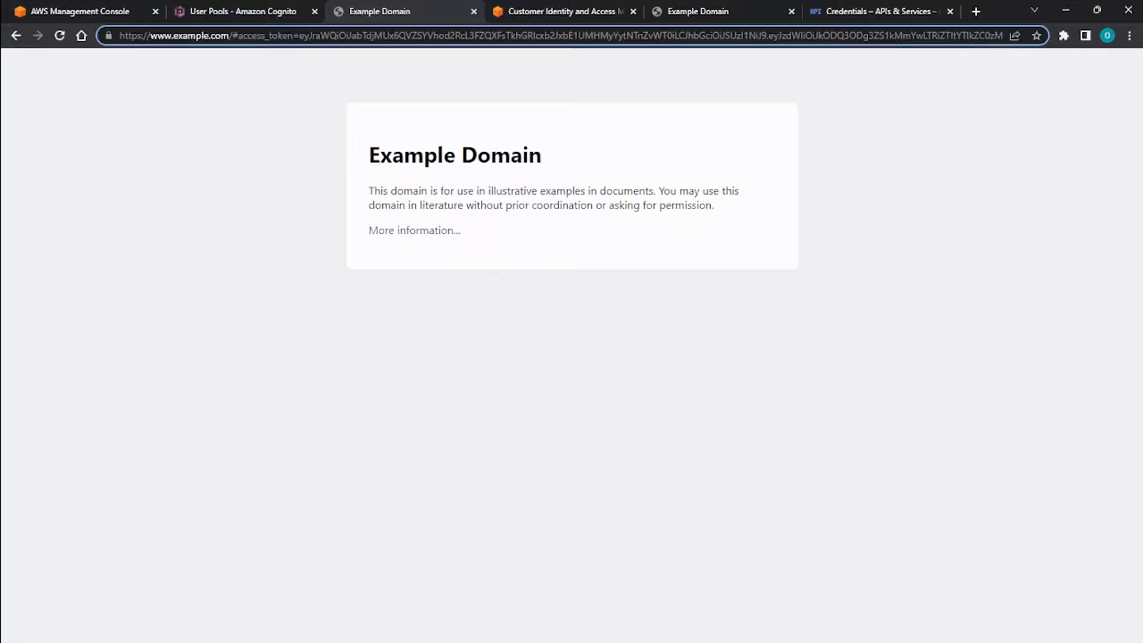
left_click_drag(238, 36, 956, 36)
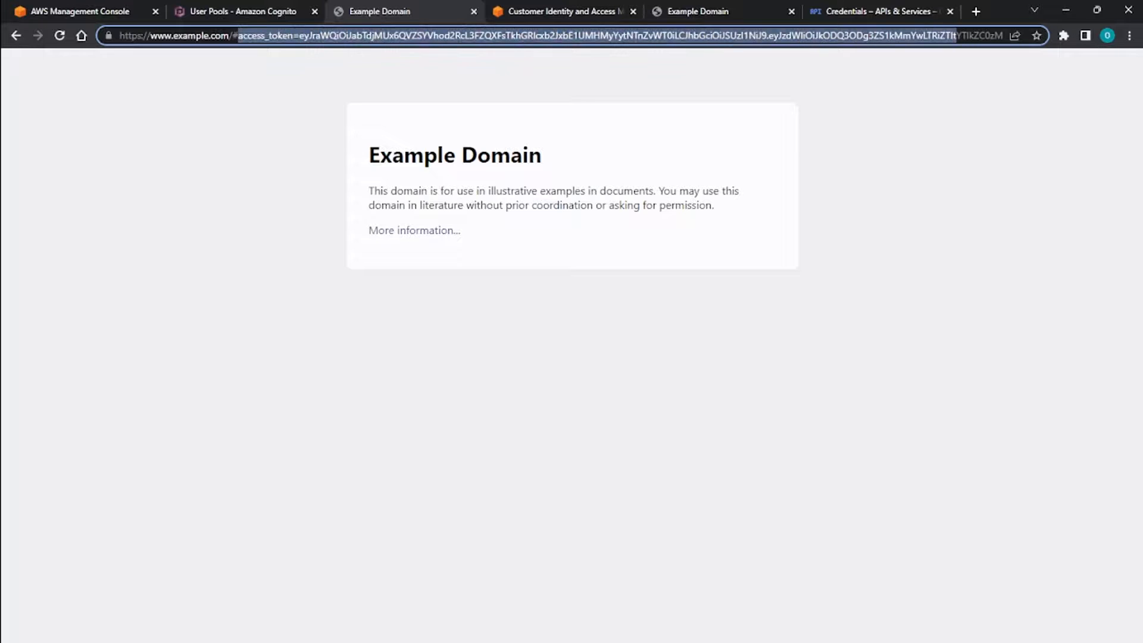
left_click(247, 36)
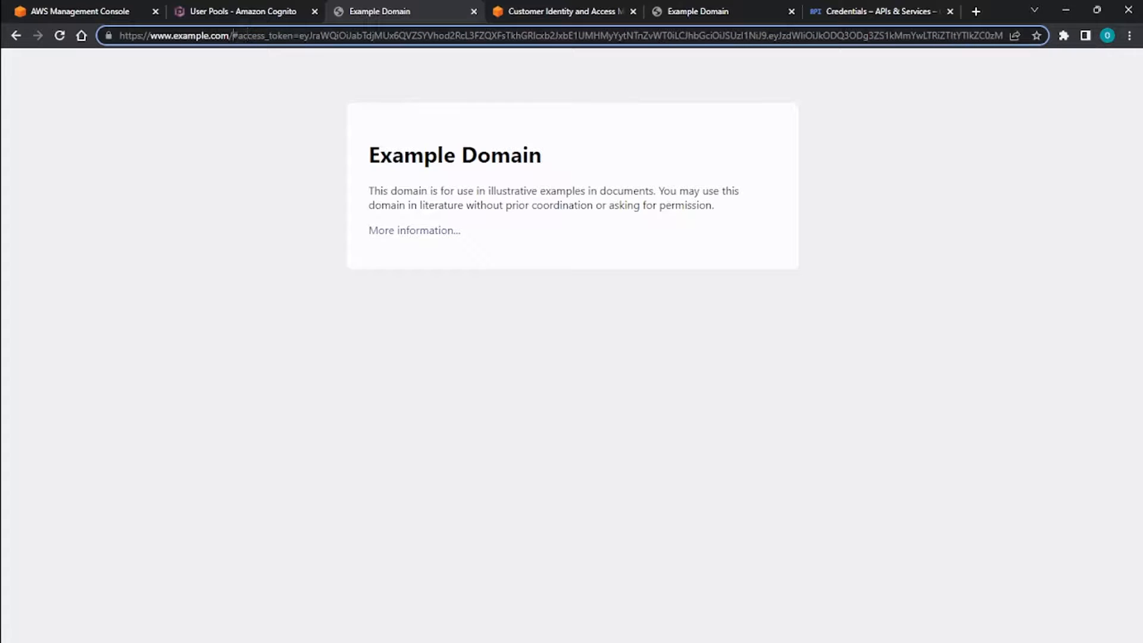
left_click_drag(232, 36, 983, 36)
left_click(990, 36)
Refresh the Users list of Demo userpool and examine the Google user's username, account status, email and timestamps.
left_click(83, 10)
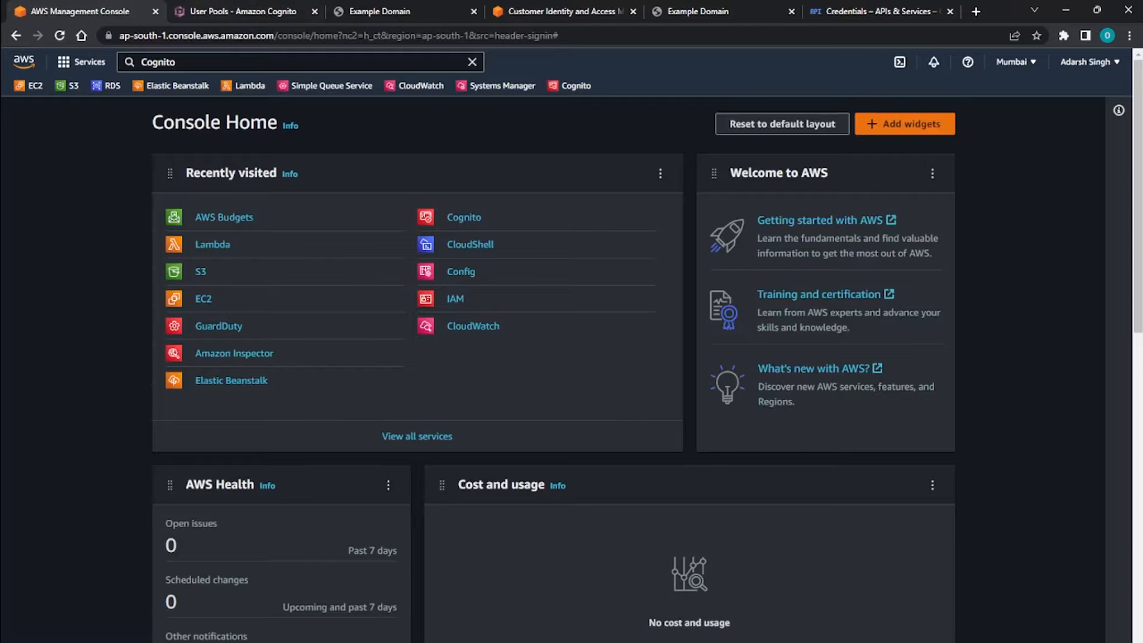
left_click(243, 11)
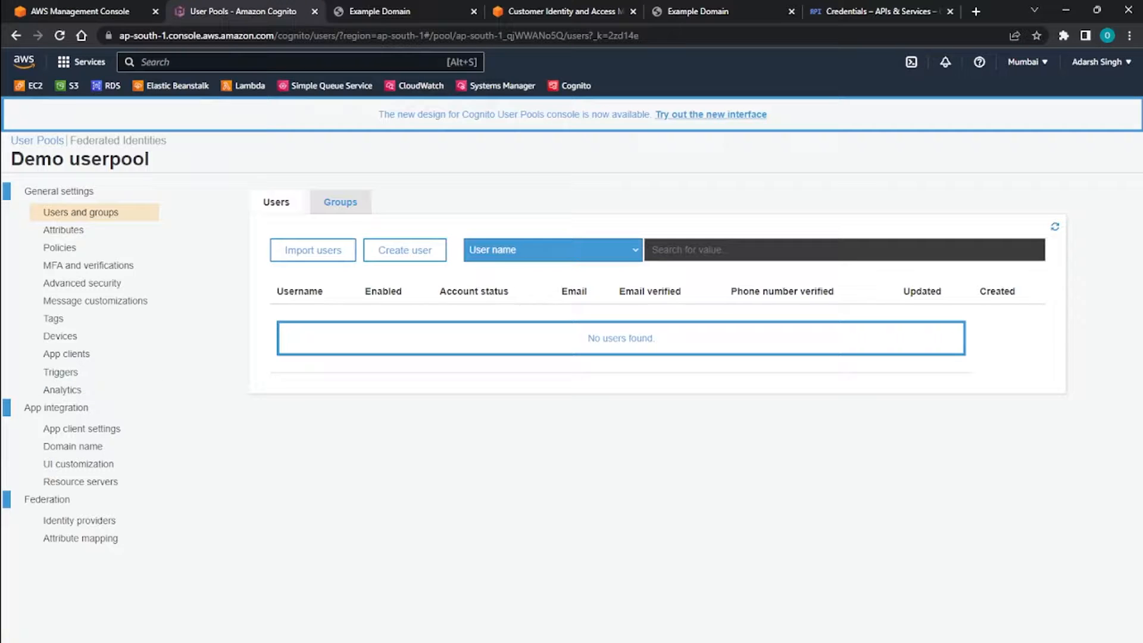
double_click(1055, 226)
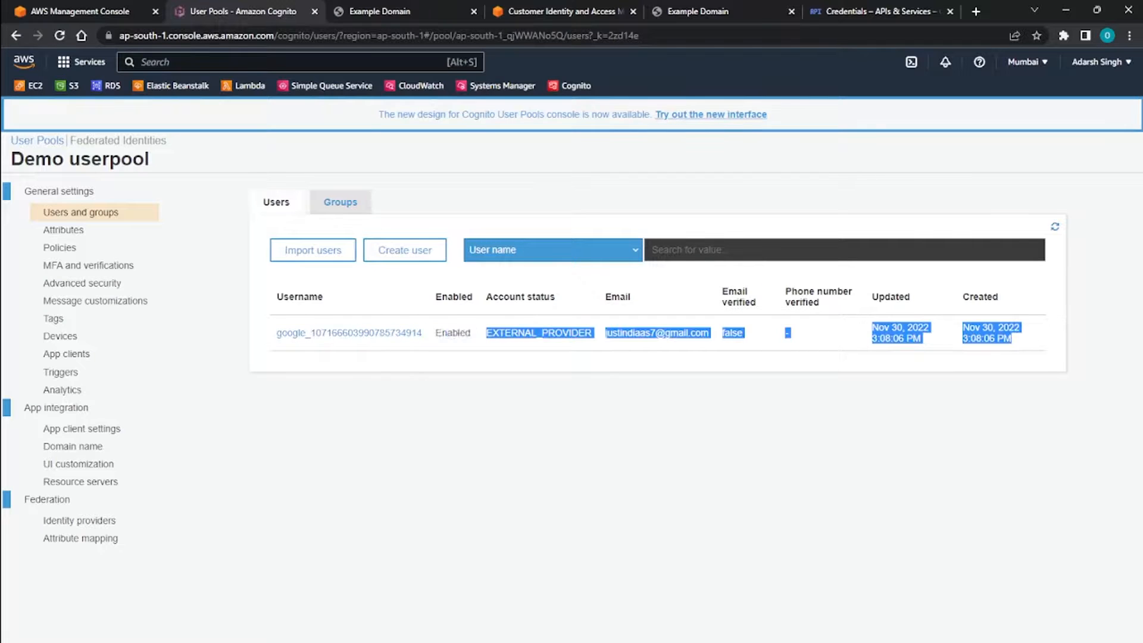
double_click(538, 333)
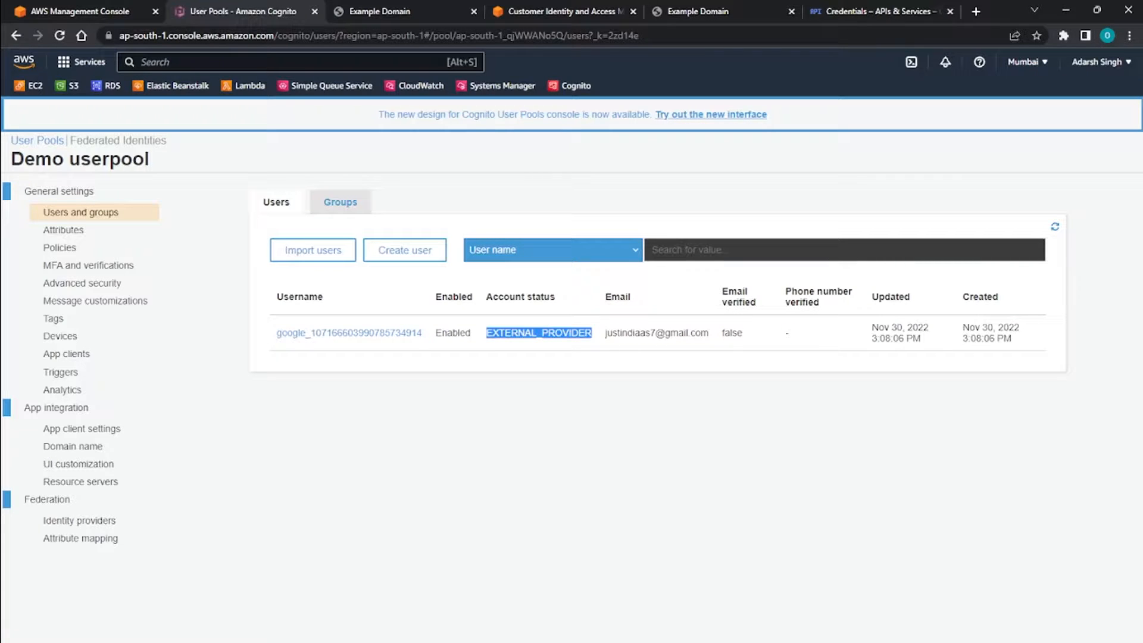
left_click_drag(617, 333, 731, 333)
left_click(732, 334)
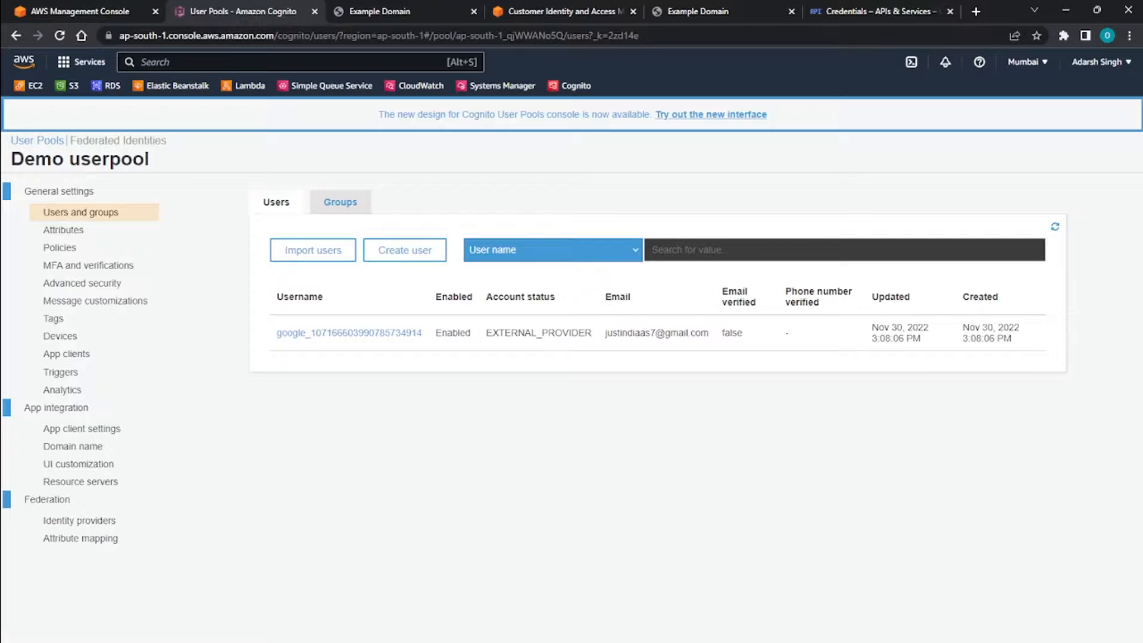
left_click_drag(872, 328, 963, 297)
left_click(1005, 331)
left_click(963, 297)
double_click(300, 297)
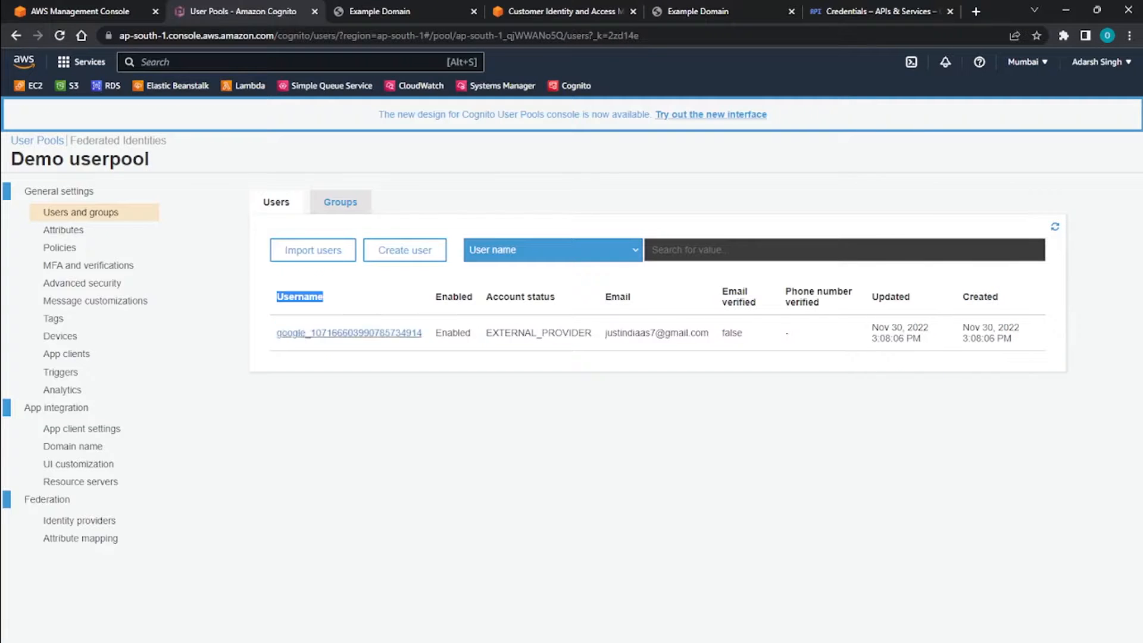
left_click(363, 358)
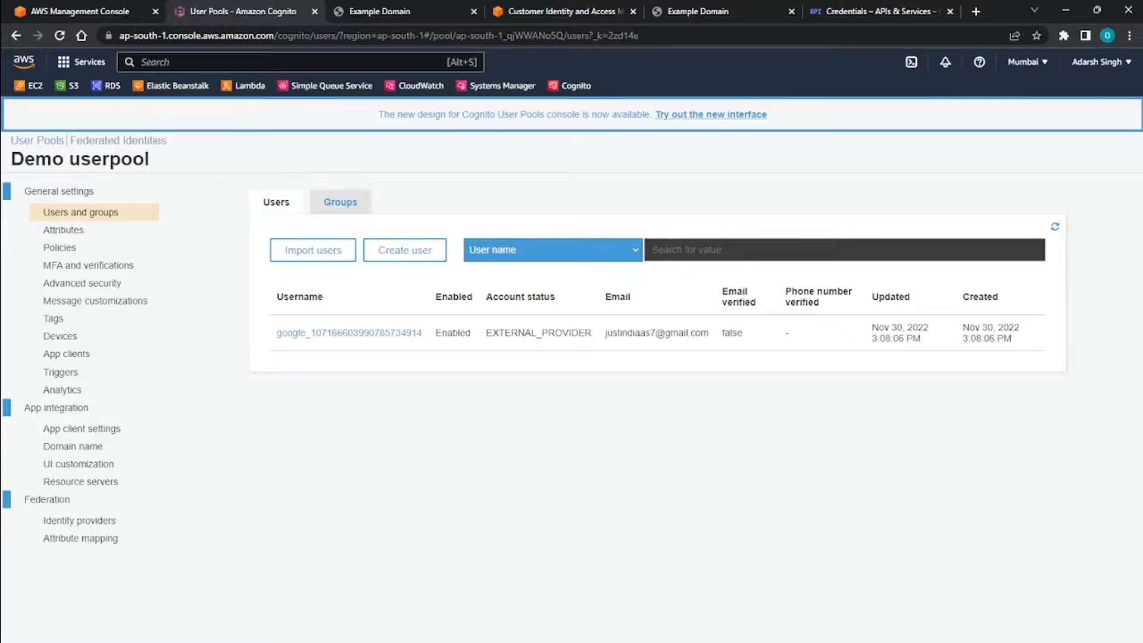
Return to the hosted UI sign-in page and open the sign-up form for a different user.
key("ctrl+Tab")
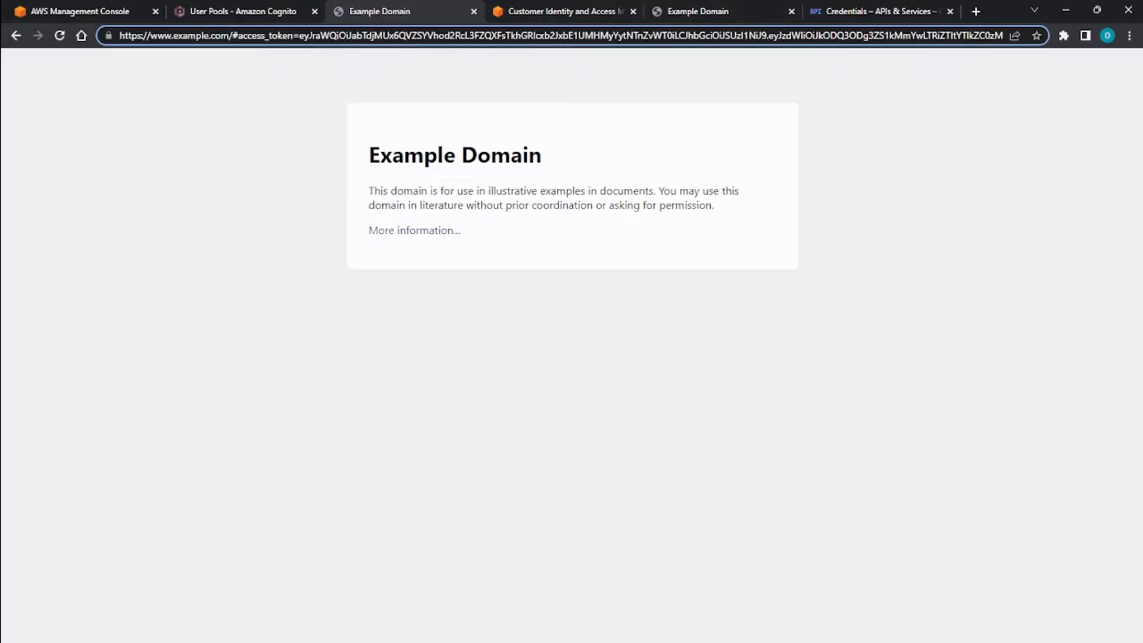
left_click(16, 36)
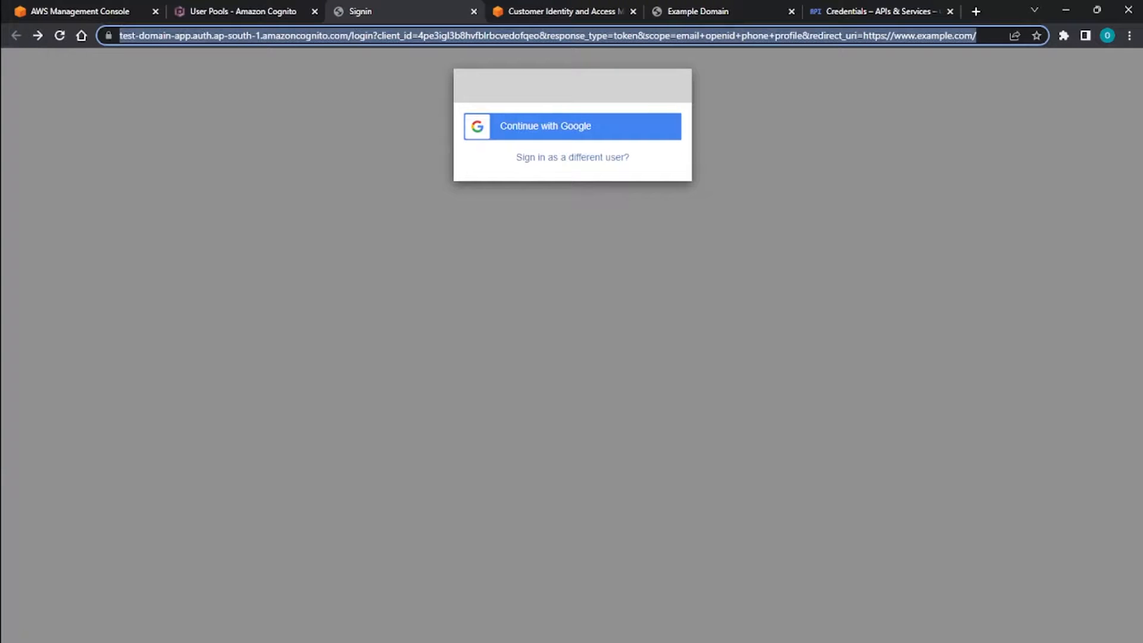
left_click(572, 157)
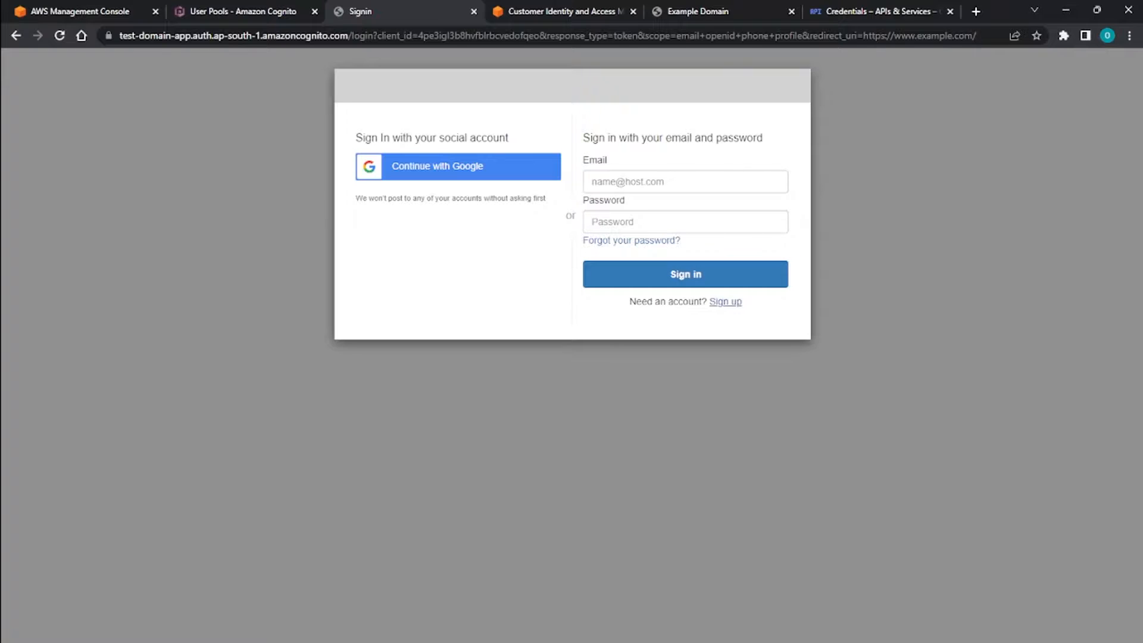
left_click(725, 301)
left_click(685, 181)
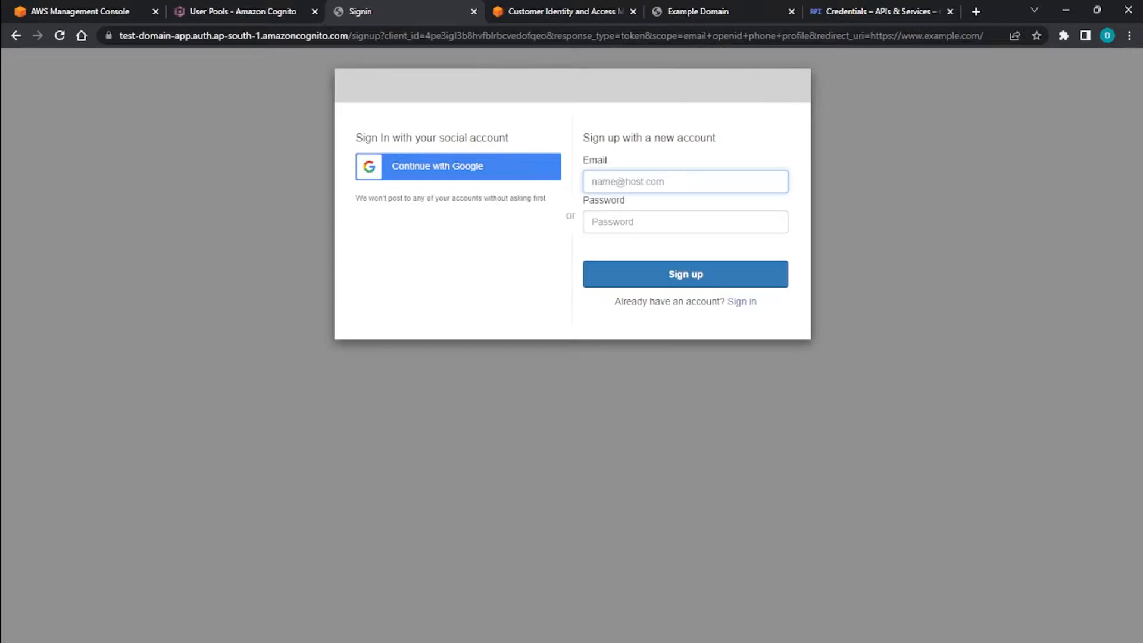
left_click(592, 222)
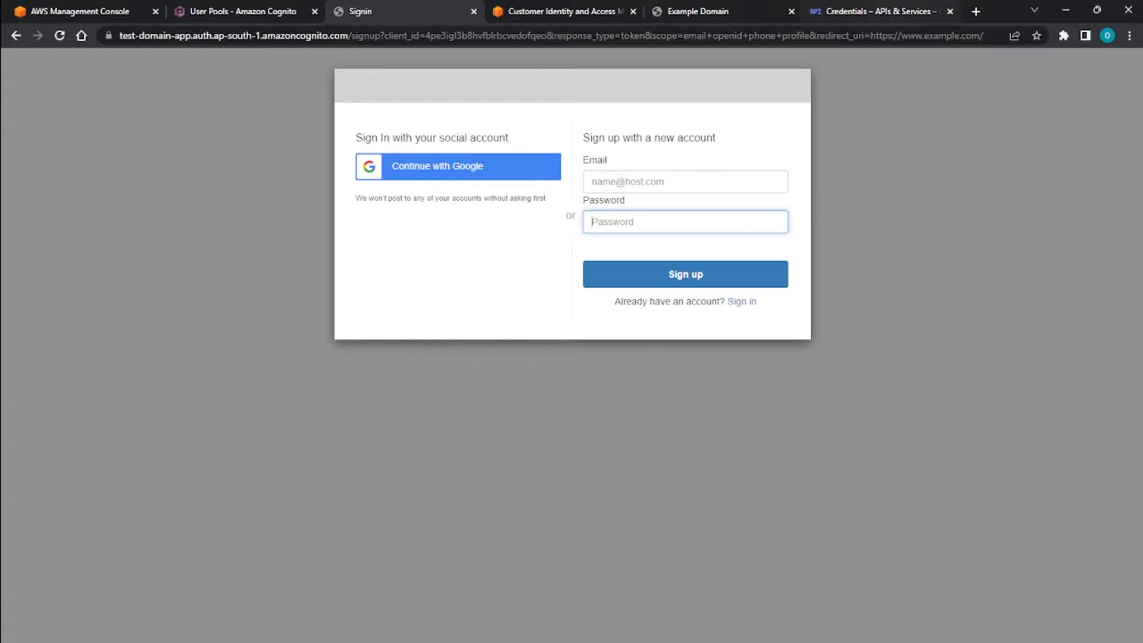
Search Google for "temp mail" in a new browser tab and open the temp-mail.org site.
left_click(976, 11)
left_click(346, 12)
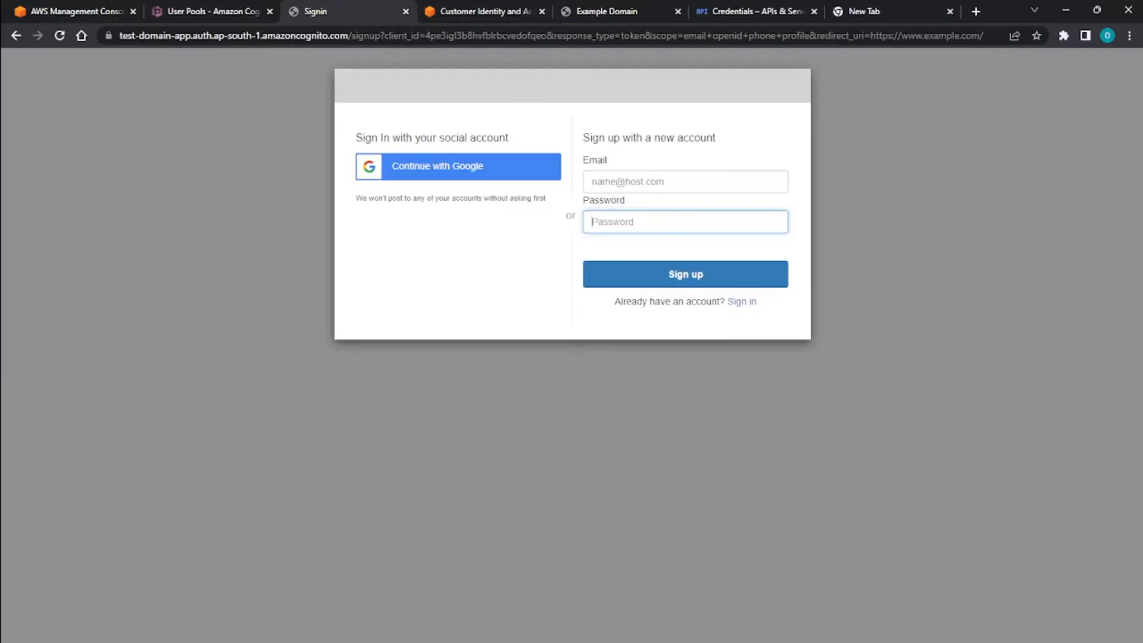
left_click(866, 12)
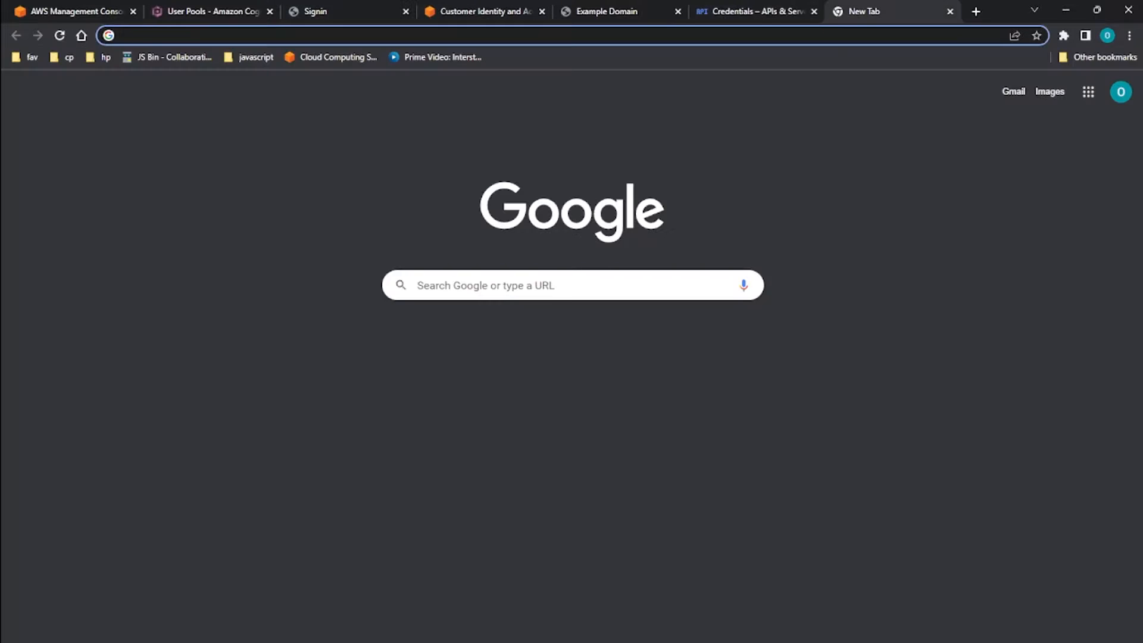
type("temp mail")
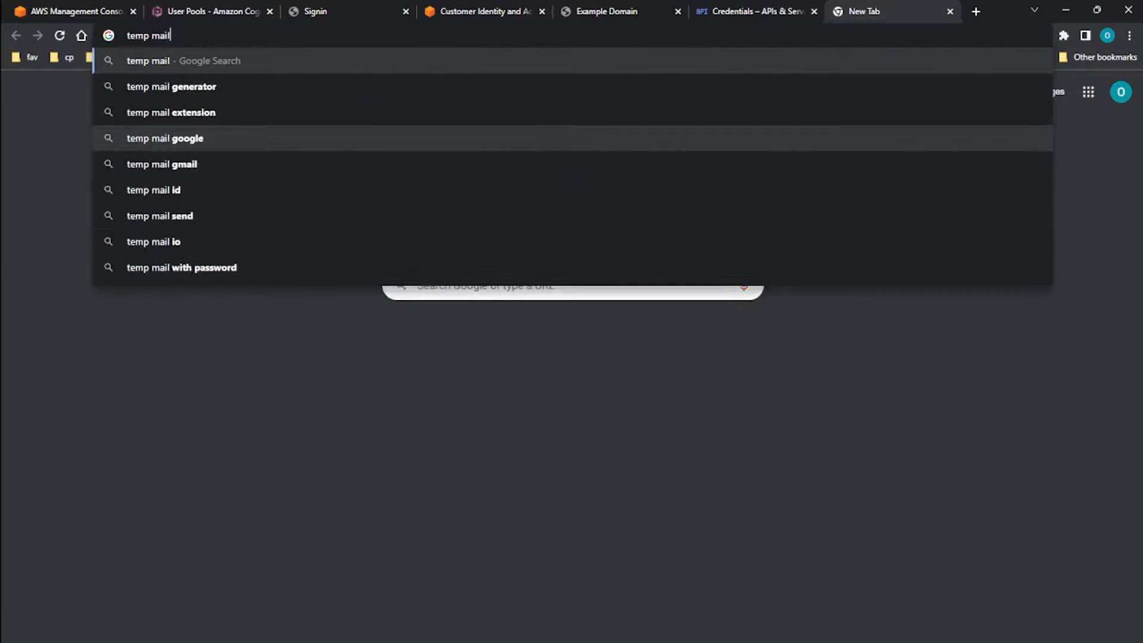
key("Return")
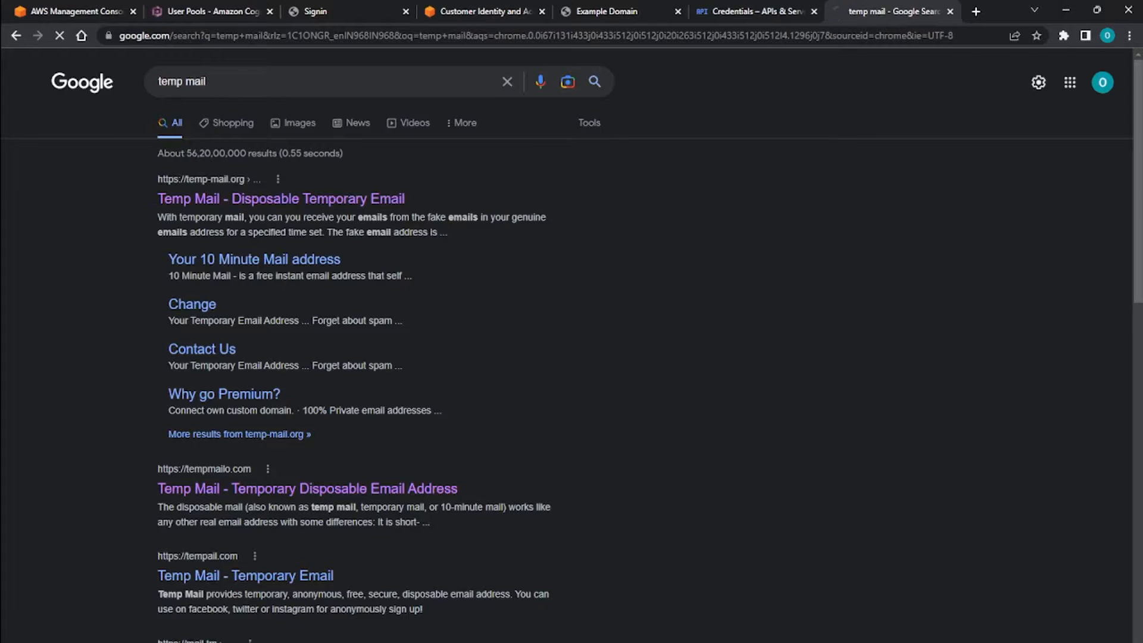
left_click(346, 11)
left_click(886, 12)
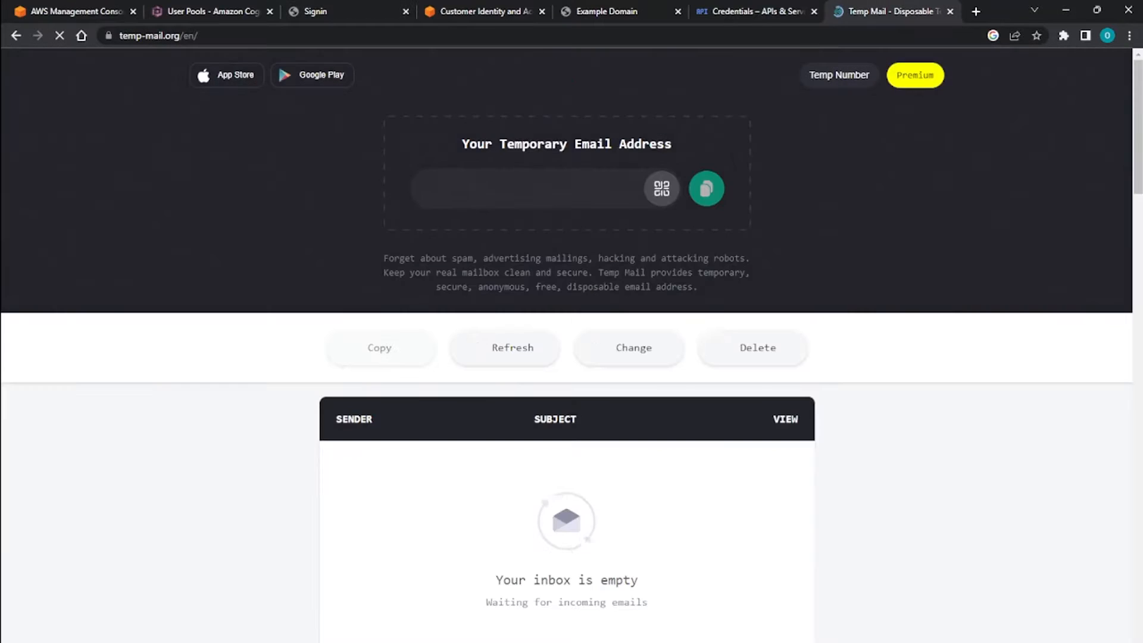
scroll(567, 345, "down", 4)
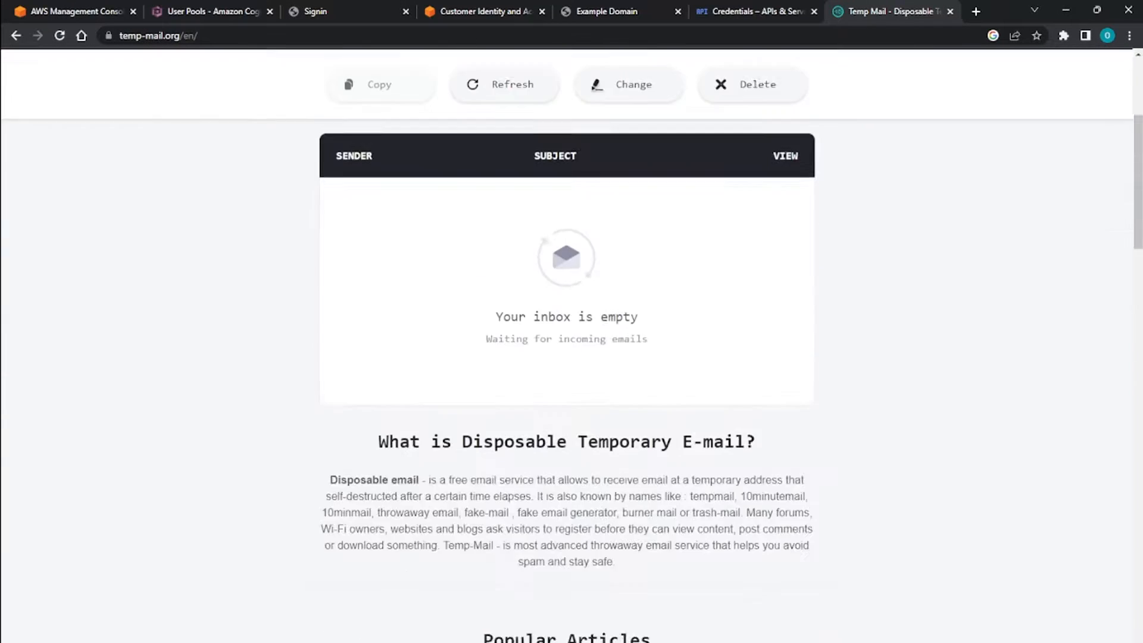
scroll(566, 345, "up", 4)
scroll(505, 348, "down", 5)
scroll(505, 348, "up", 5)
scroll(505, 348, "down", 3)
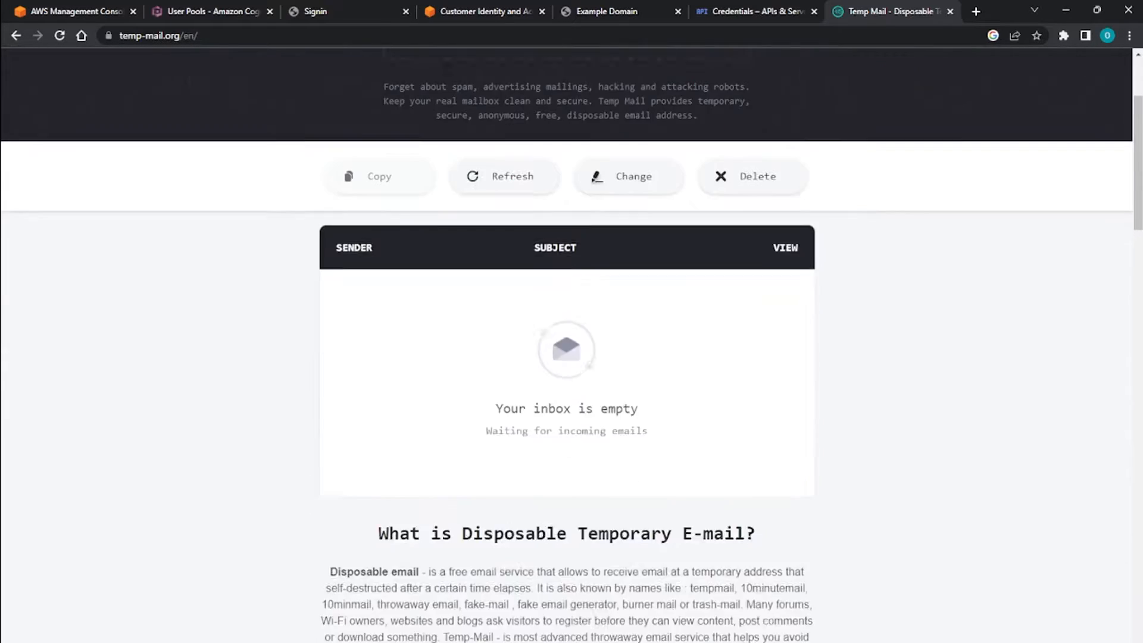
scroll(504, 348, "up", 2)
scroll(504, 348, "down", 2)
scroll(505, 347, "up", 3)
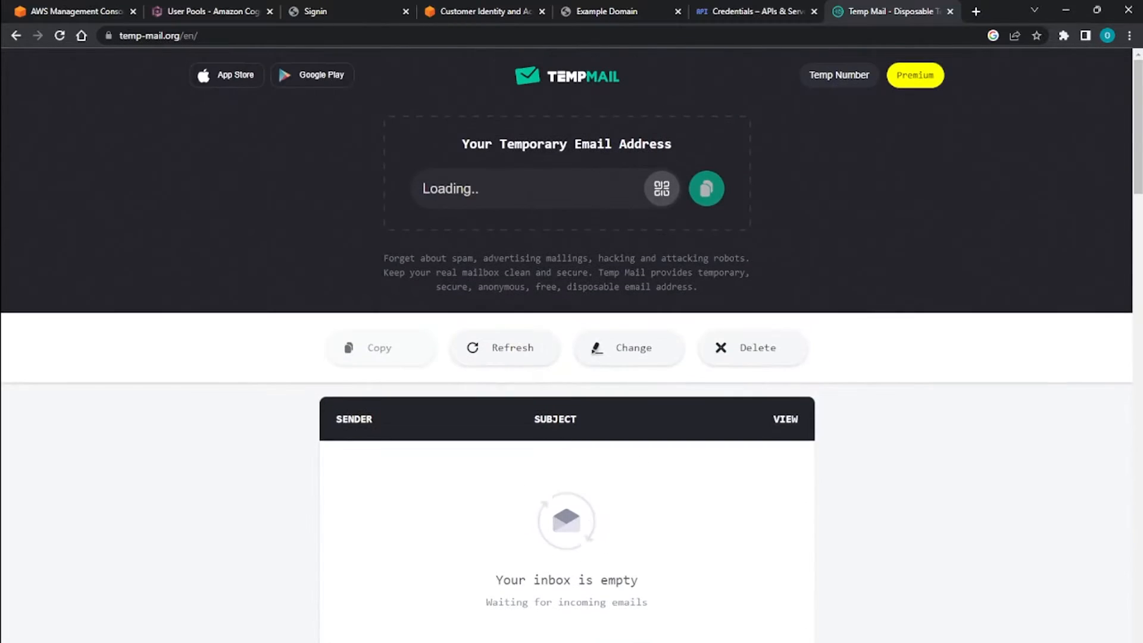
left_click_drag(470, 144, 641, 144)
double_click(642, 144)
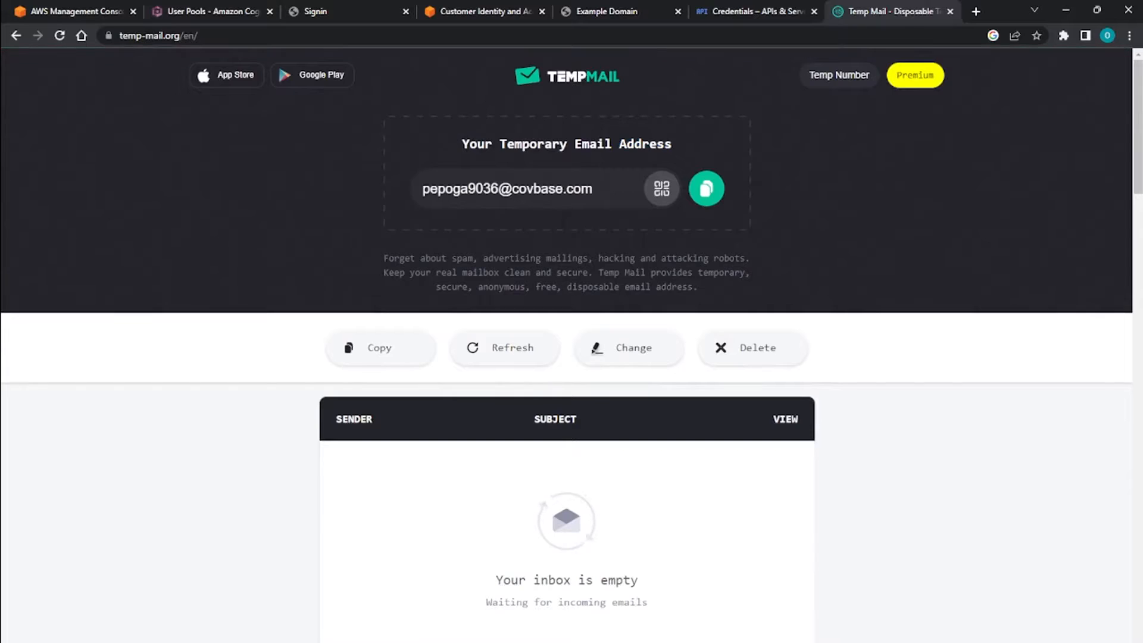
Copy the temporary email address from Temp Mail into the Email field of the hosted UI sign-up form.
left_click(705, 189)
left_click(315, 11)
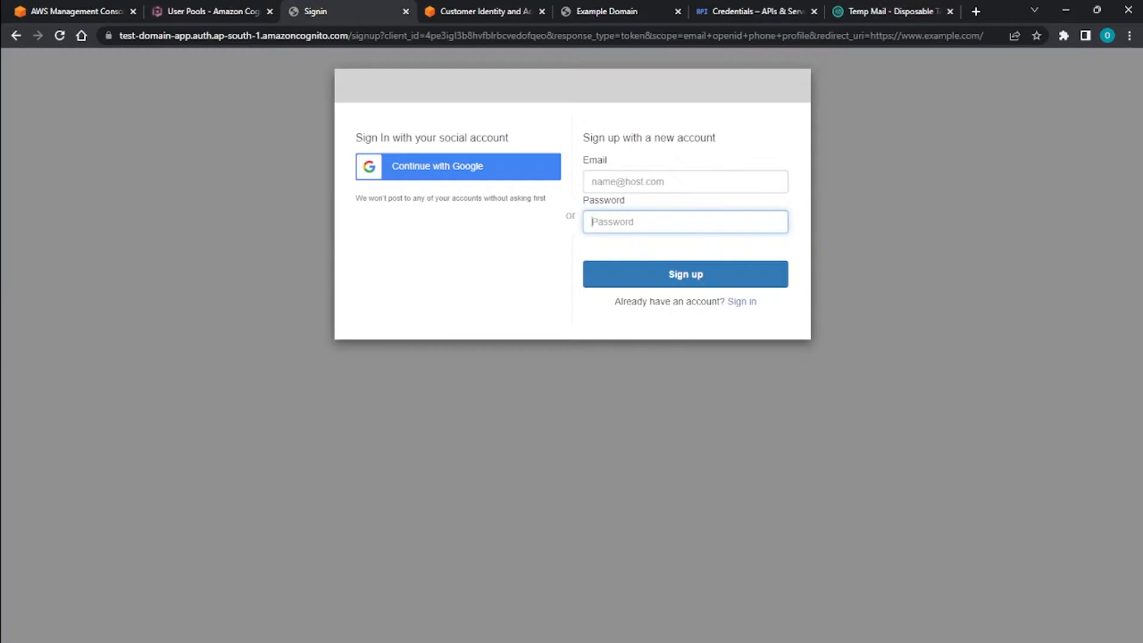
left_click(685, 182)
key("ctrl+v")
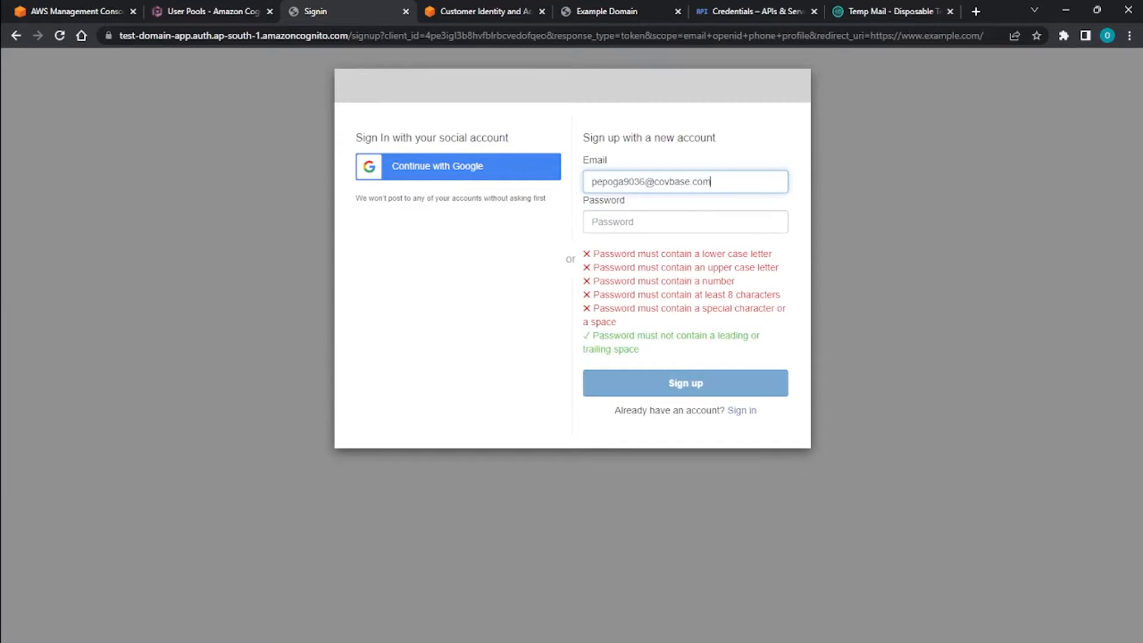
left_click(592, 222)
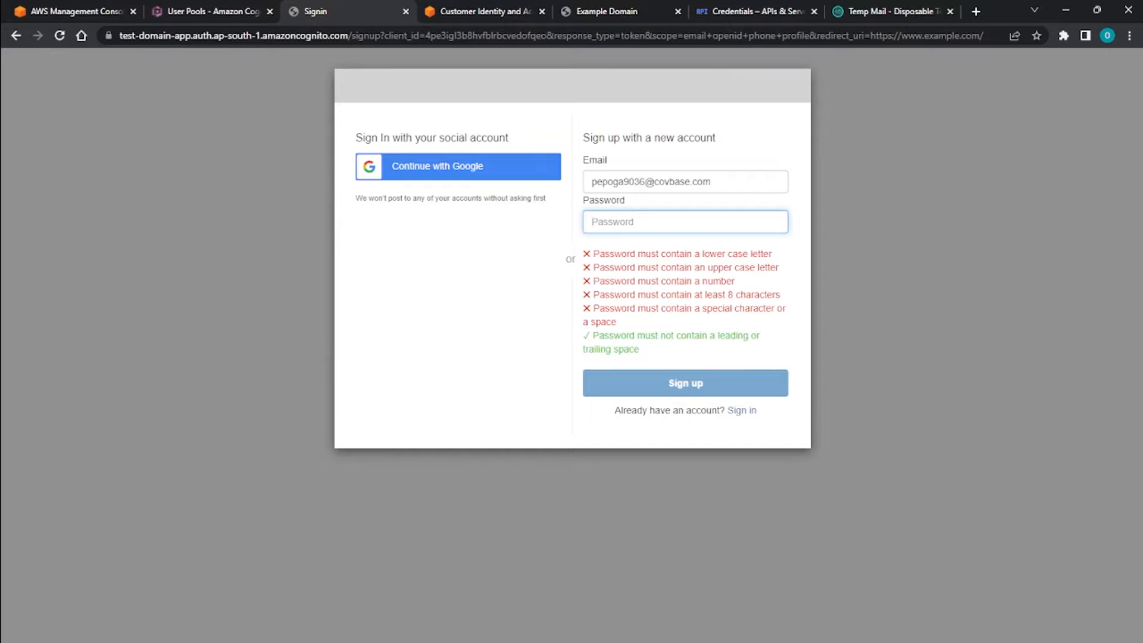
type("••••")
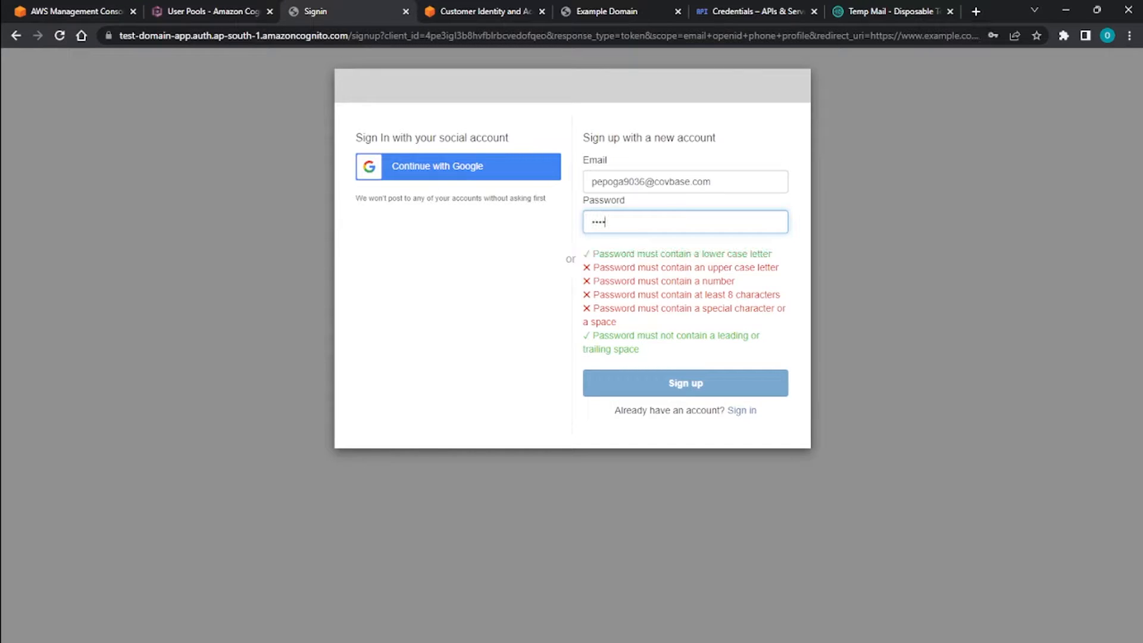
type("••••")
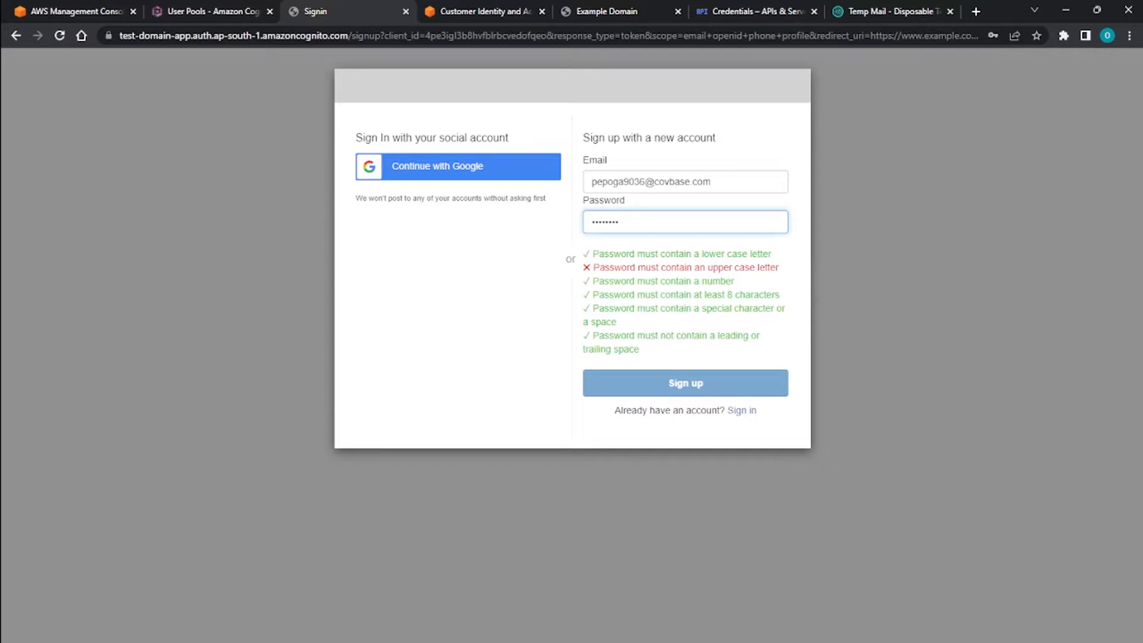
key("ctrl+a")
key("BackSpace")
Enter an account password that meets every password requirement and submit the sign-up form.
type("••••••")
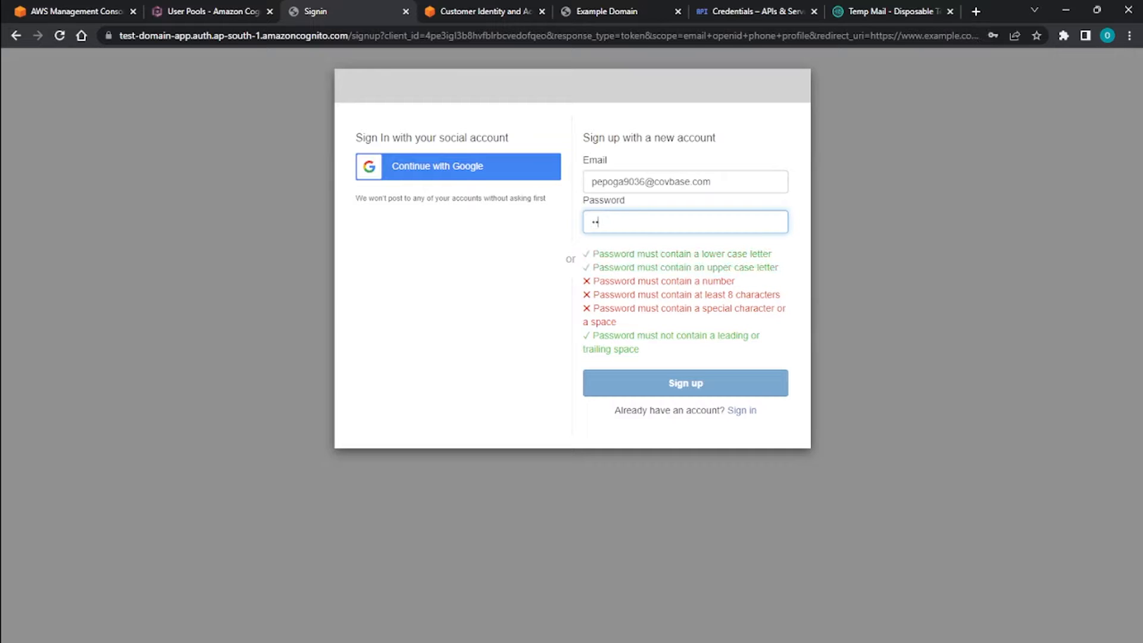
type("••")
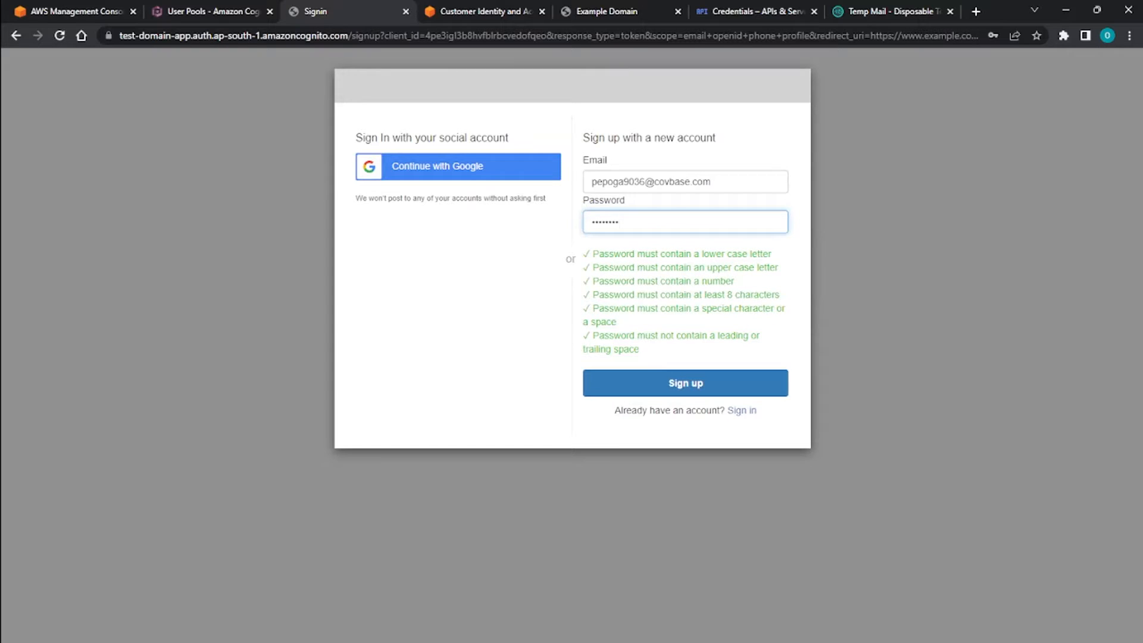
key("Return")
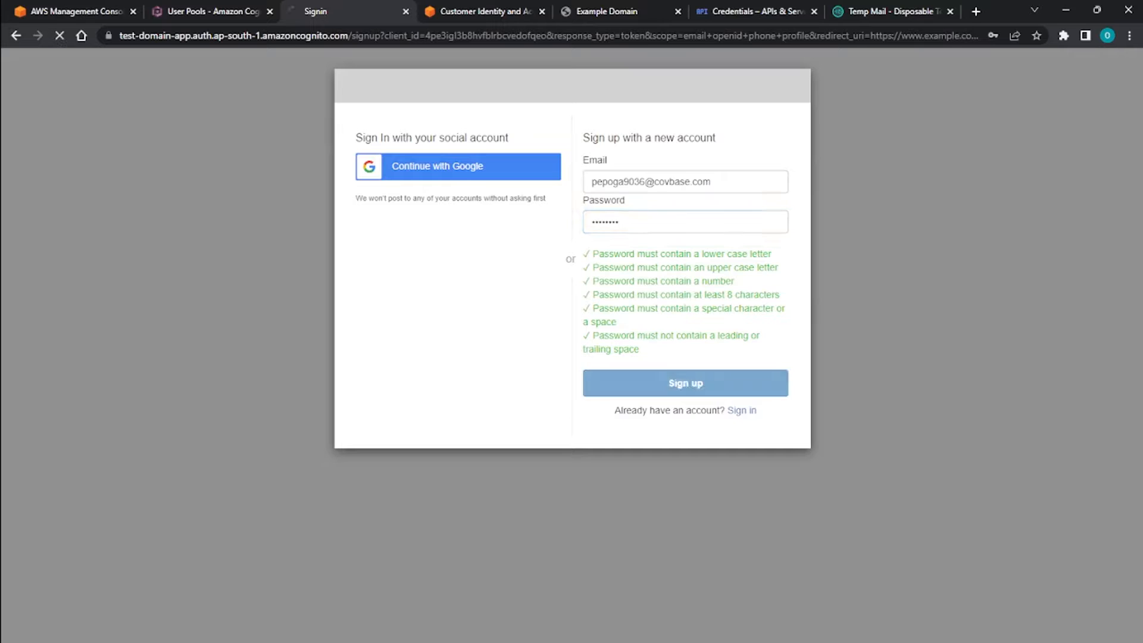
left_click(1015, 229)
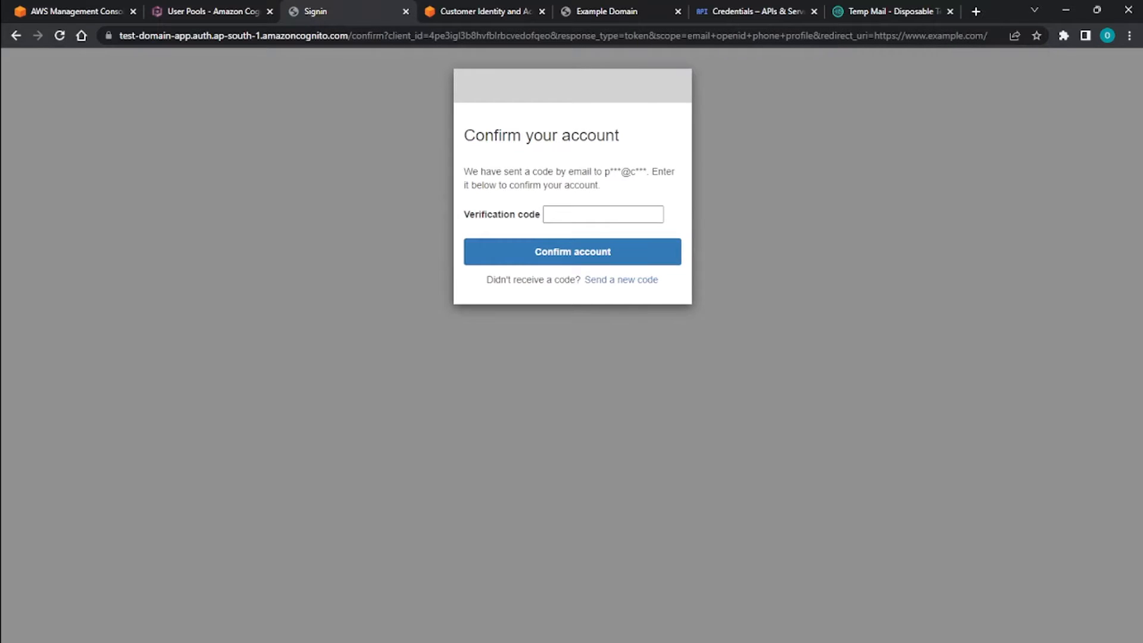
Open the "Your verification code" email in the Temp Mail inbox.
left_click_drag(495, 172, 651, 172)
left_click(651, 176)
left_click(886, 12)
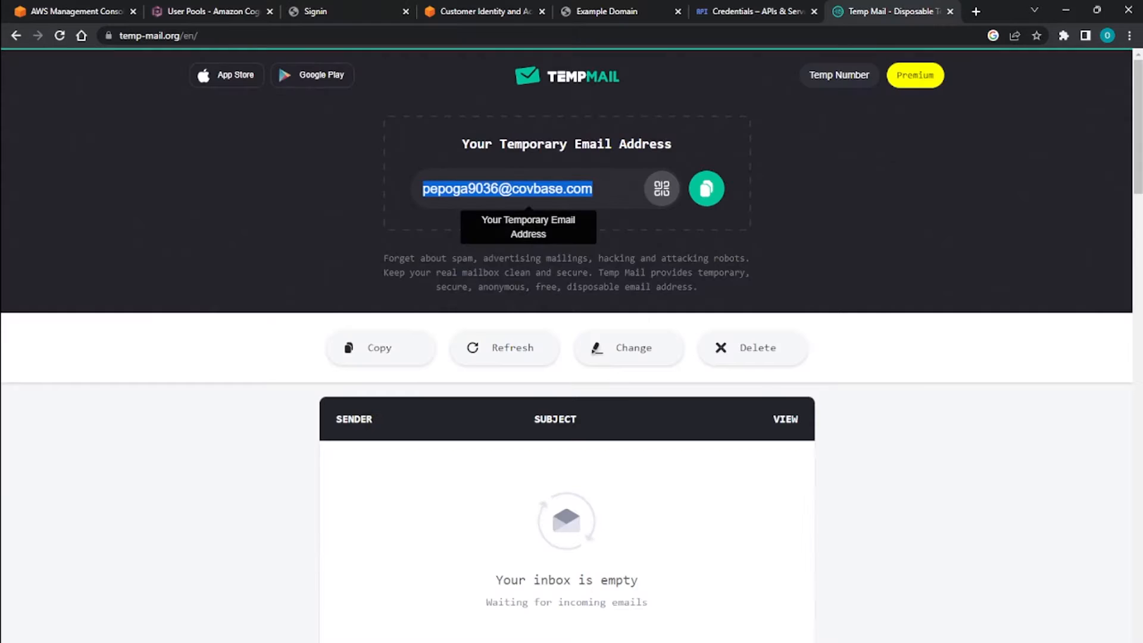
scroll(567, 345, "down", 4)
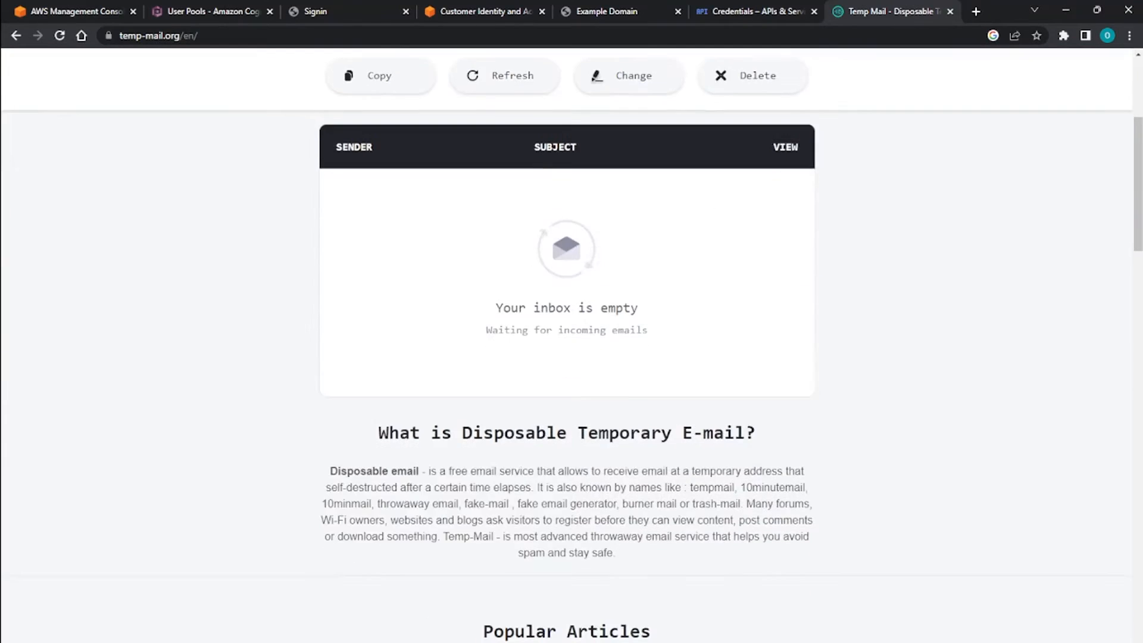
scroll(567, 345, "up", 2)
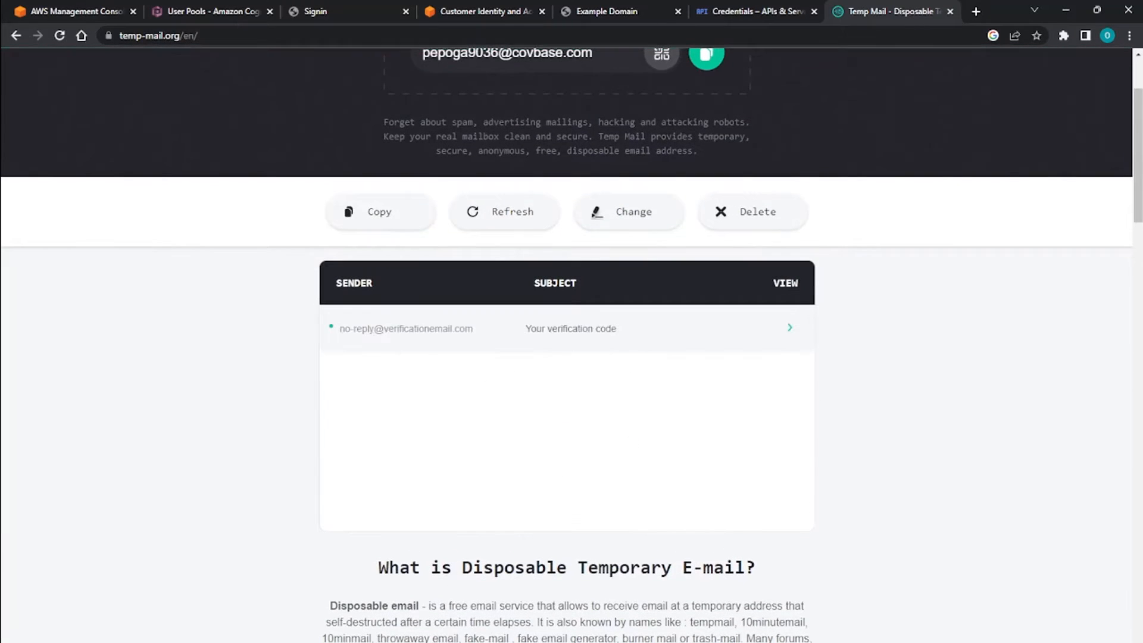
left_click(789, 327)
scroll(566, 345, "down", 5)
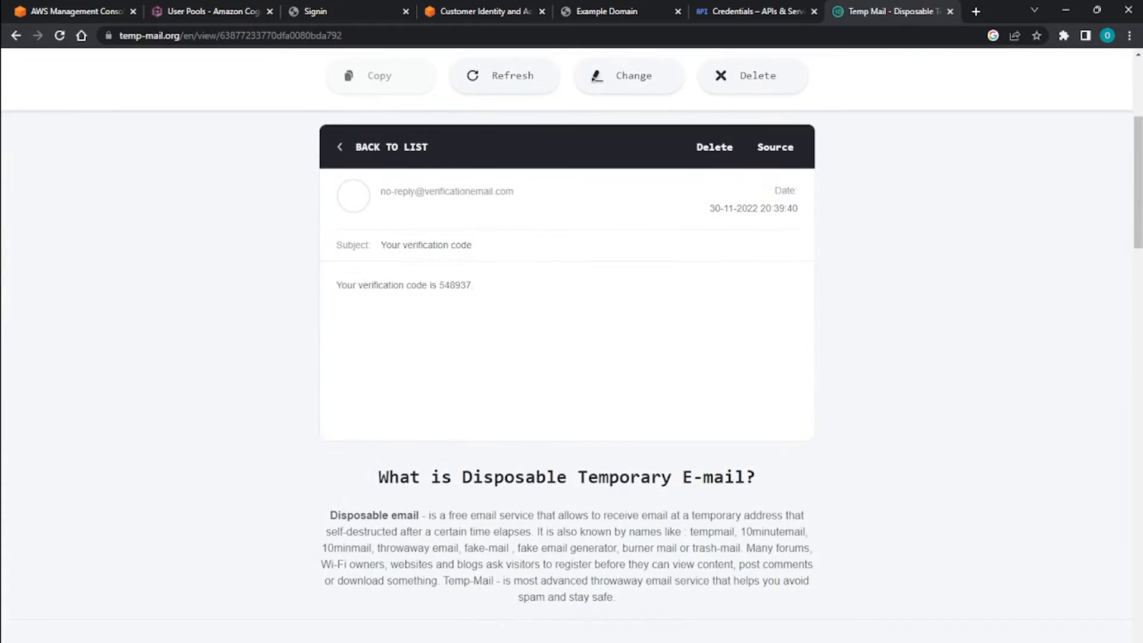
Copy the verification code from the email into the Verification code field and confirm the new account.
double_click(455, 285)
right_click(448, 287)
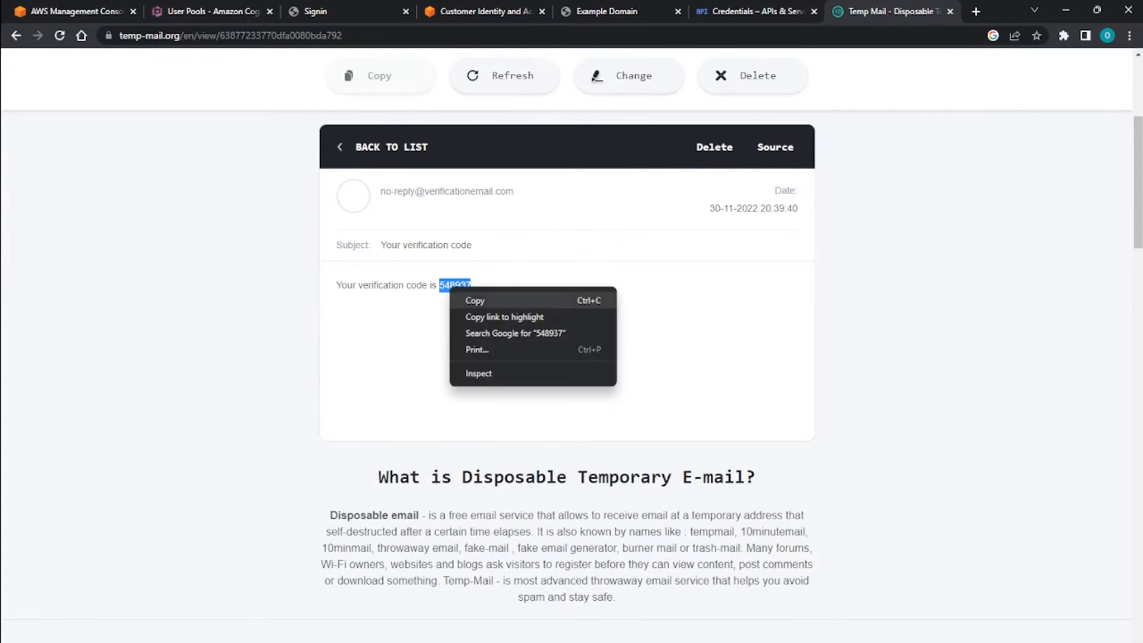
left_click(470, 295)
left_click(315, 10)
left_click(603, 215)
key("ctrl+v")
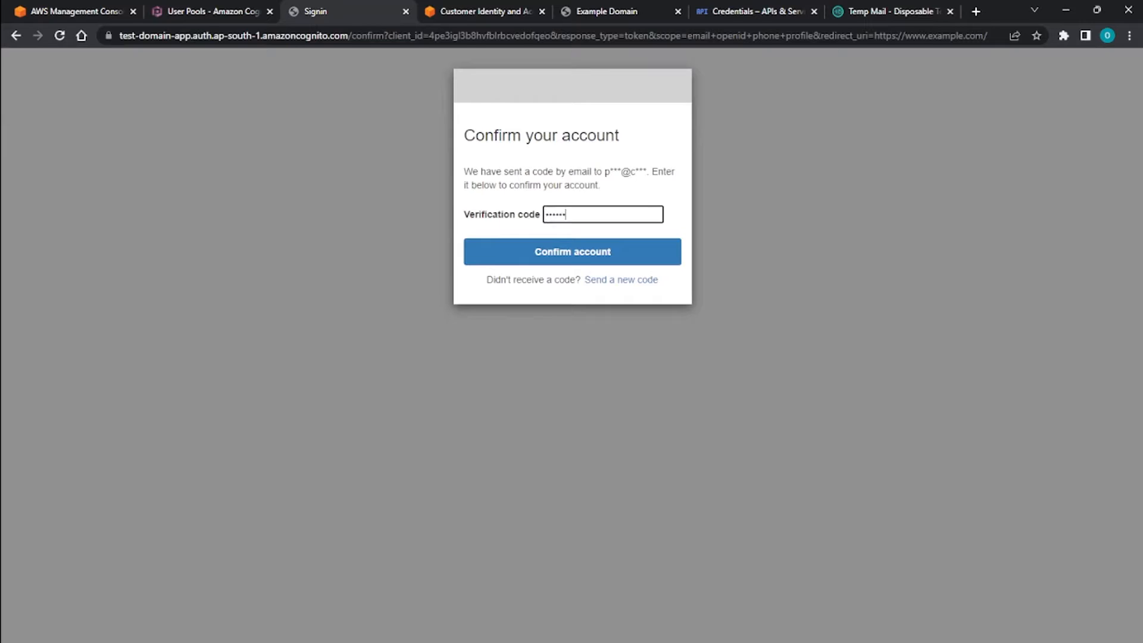
left_click(572, 252)
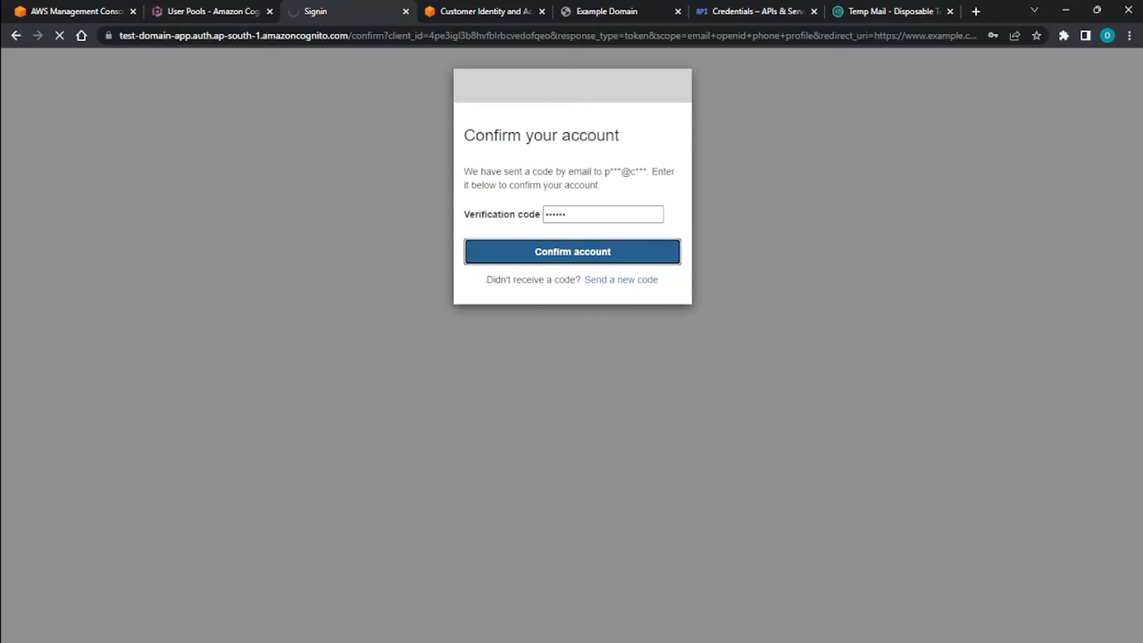
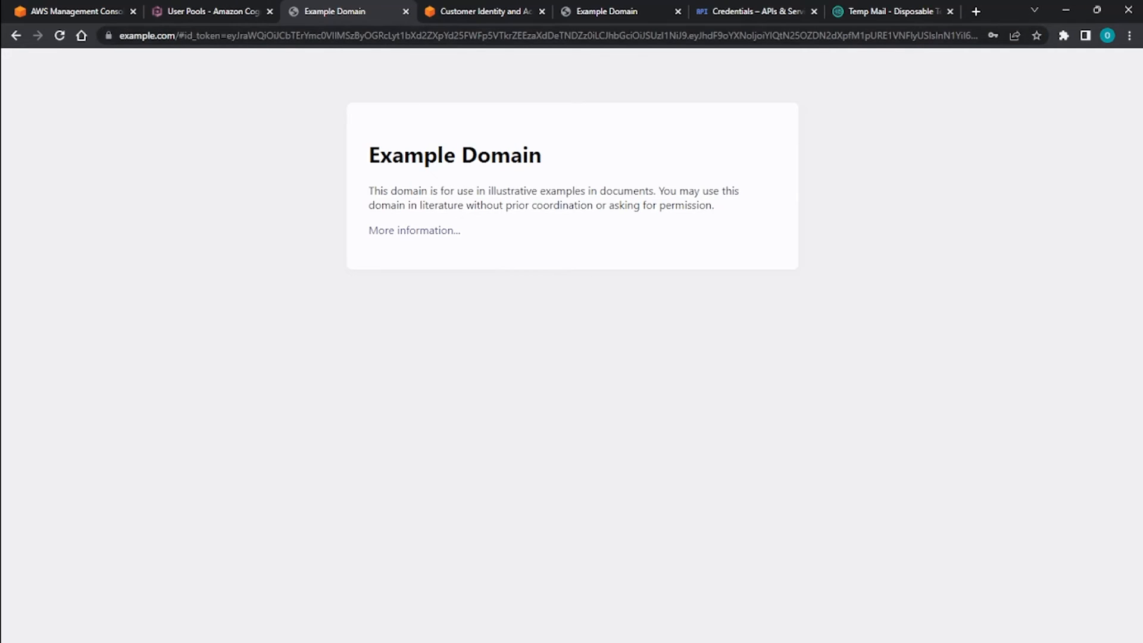
Inspect the id_token in the redirect URL after sign-up, and refresh the users list of Demo userpool in the Cognito console.
left_click_drag(204, 37, 933, 36)
left_click(703, 143)
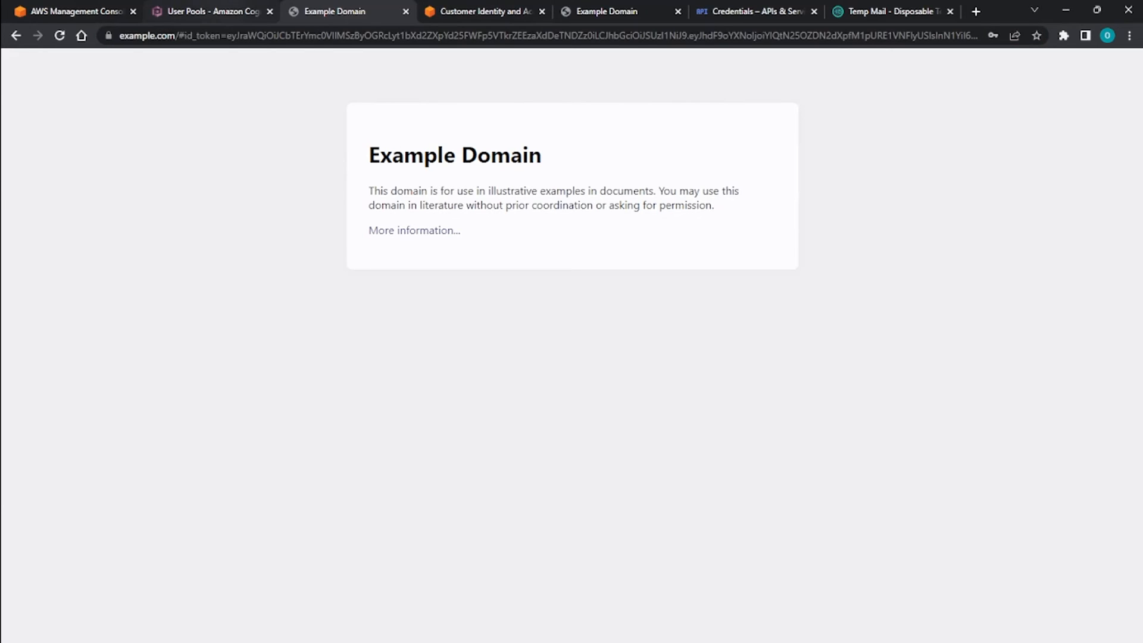
left_click(208, 12)
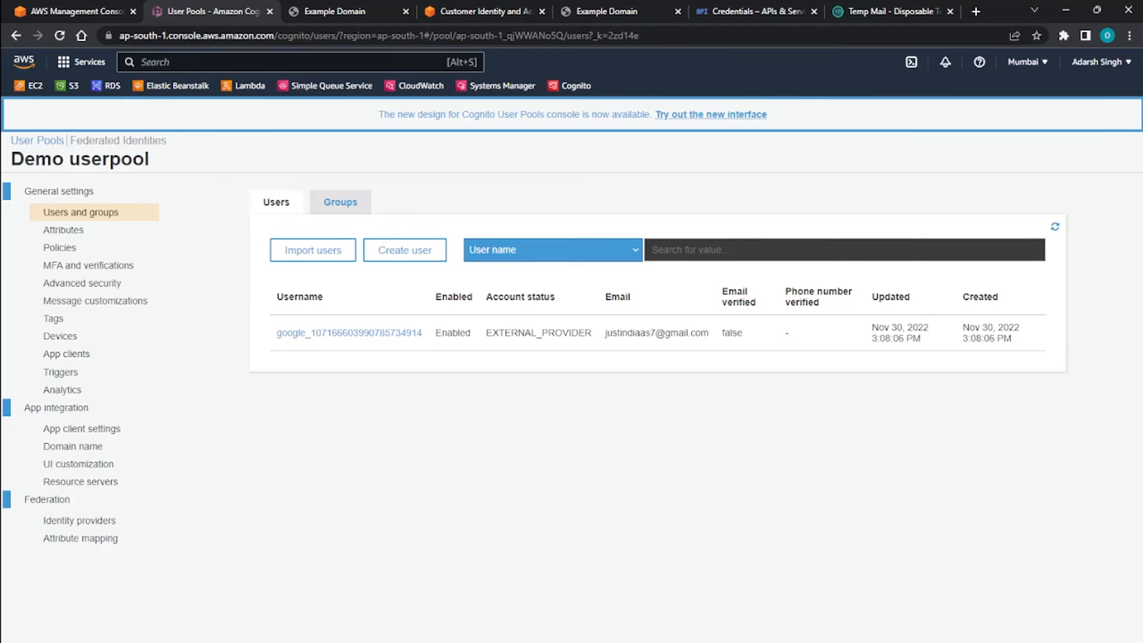
left_click(1055, 226)
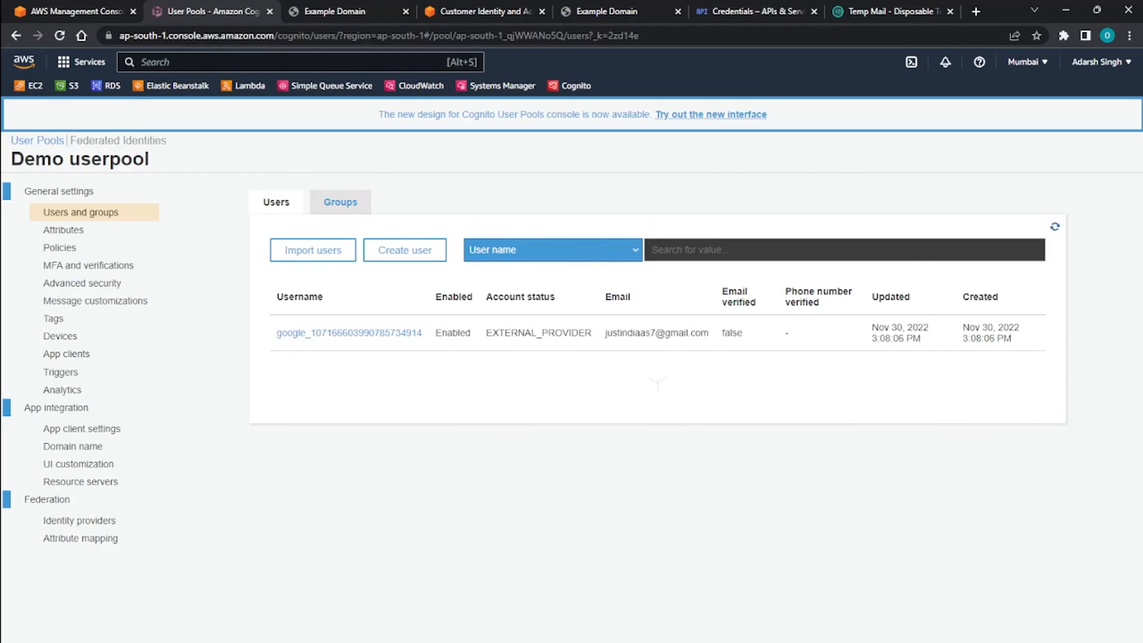